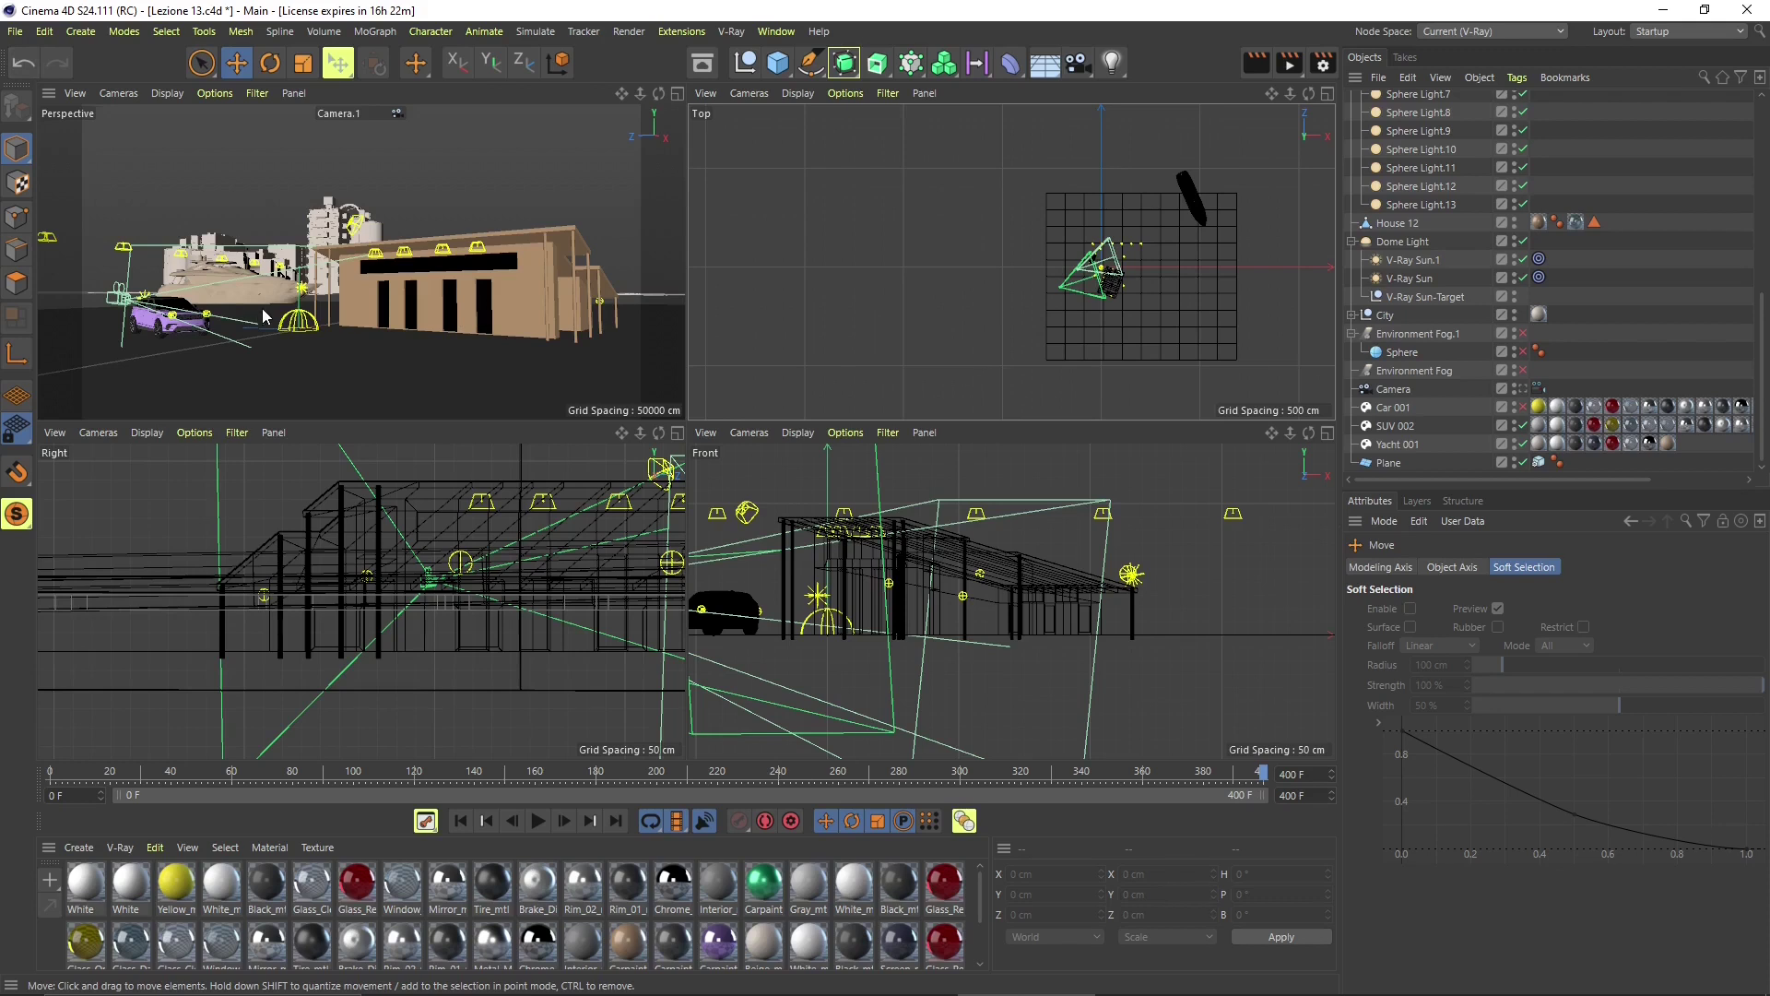
- Open the FBX export settings, check FBX Version 7.7 (2019) is kept, then dismiss them
left_click(16, 32)
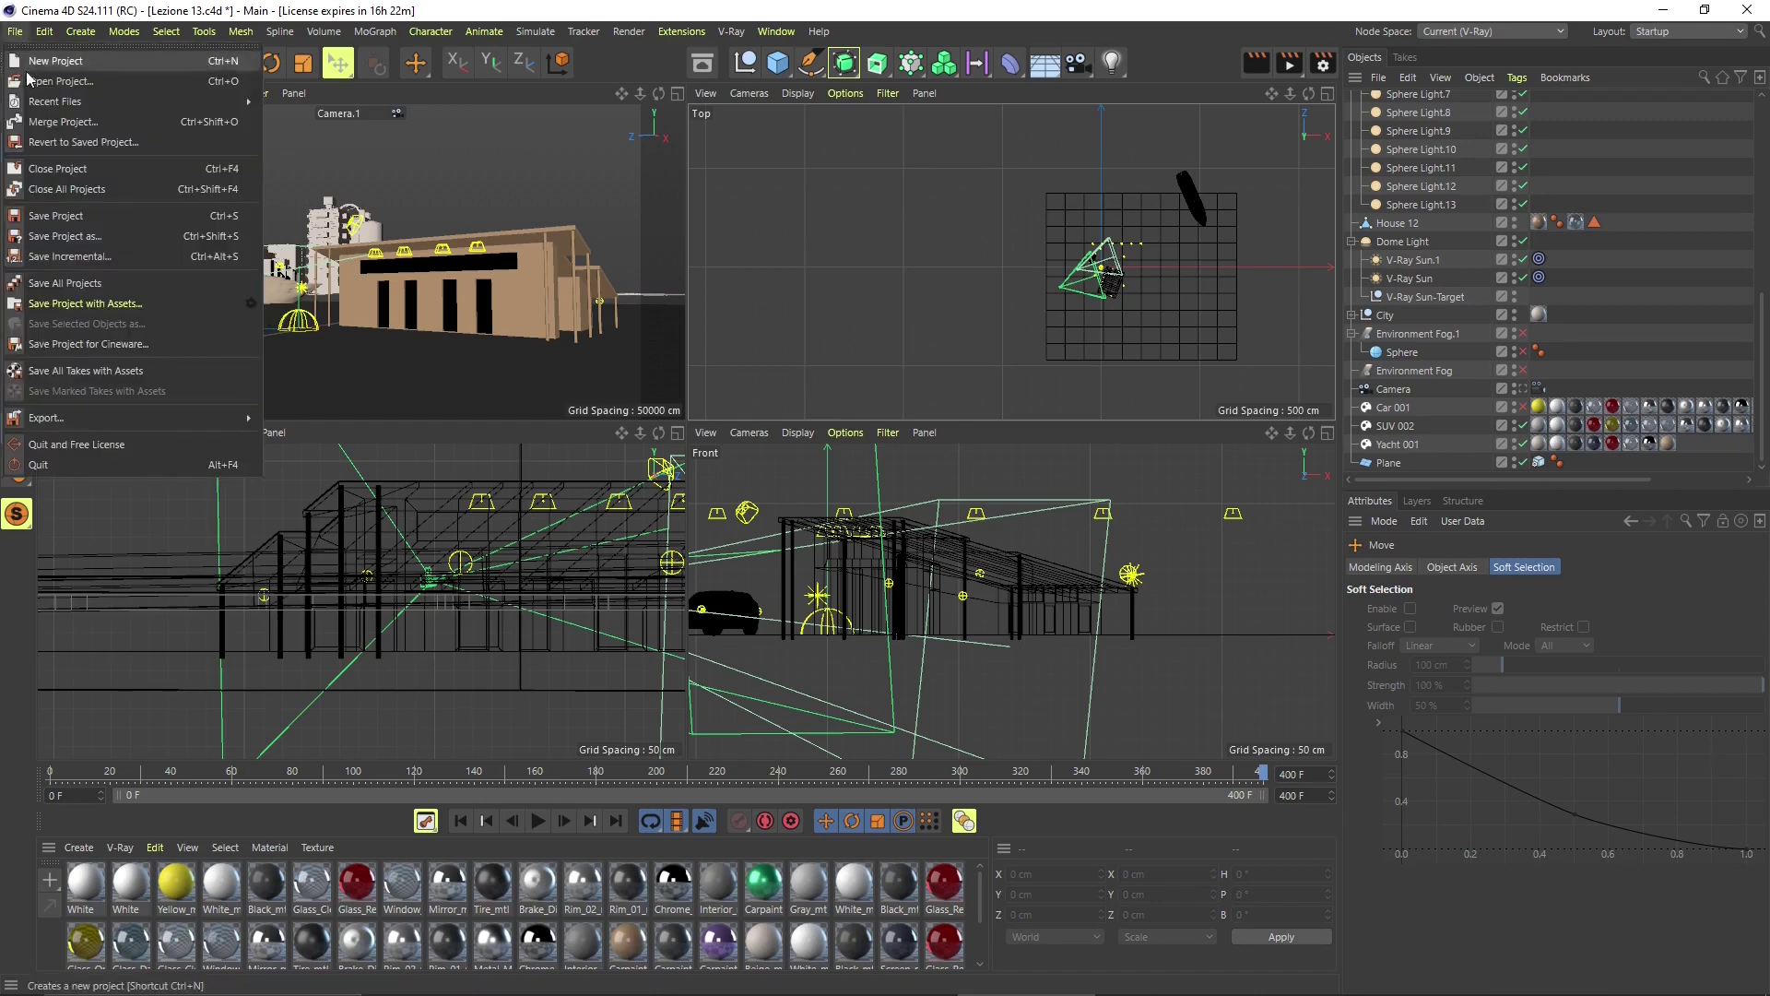
mouse_move(101, 423)
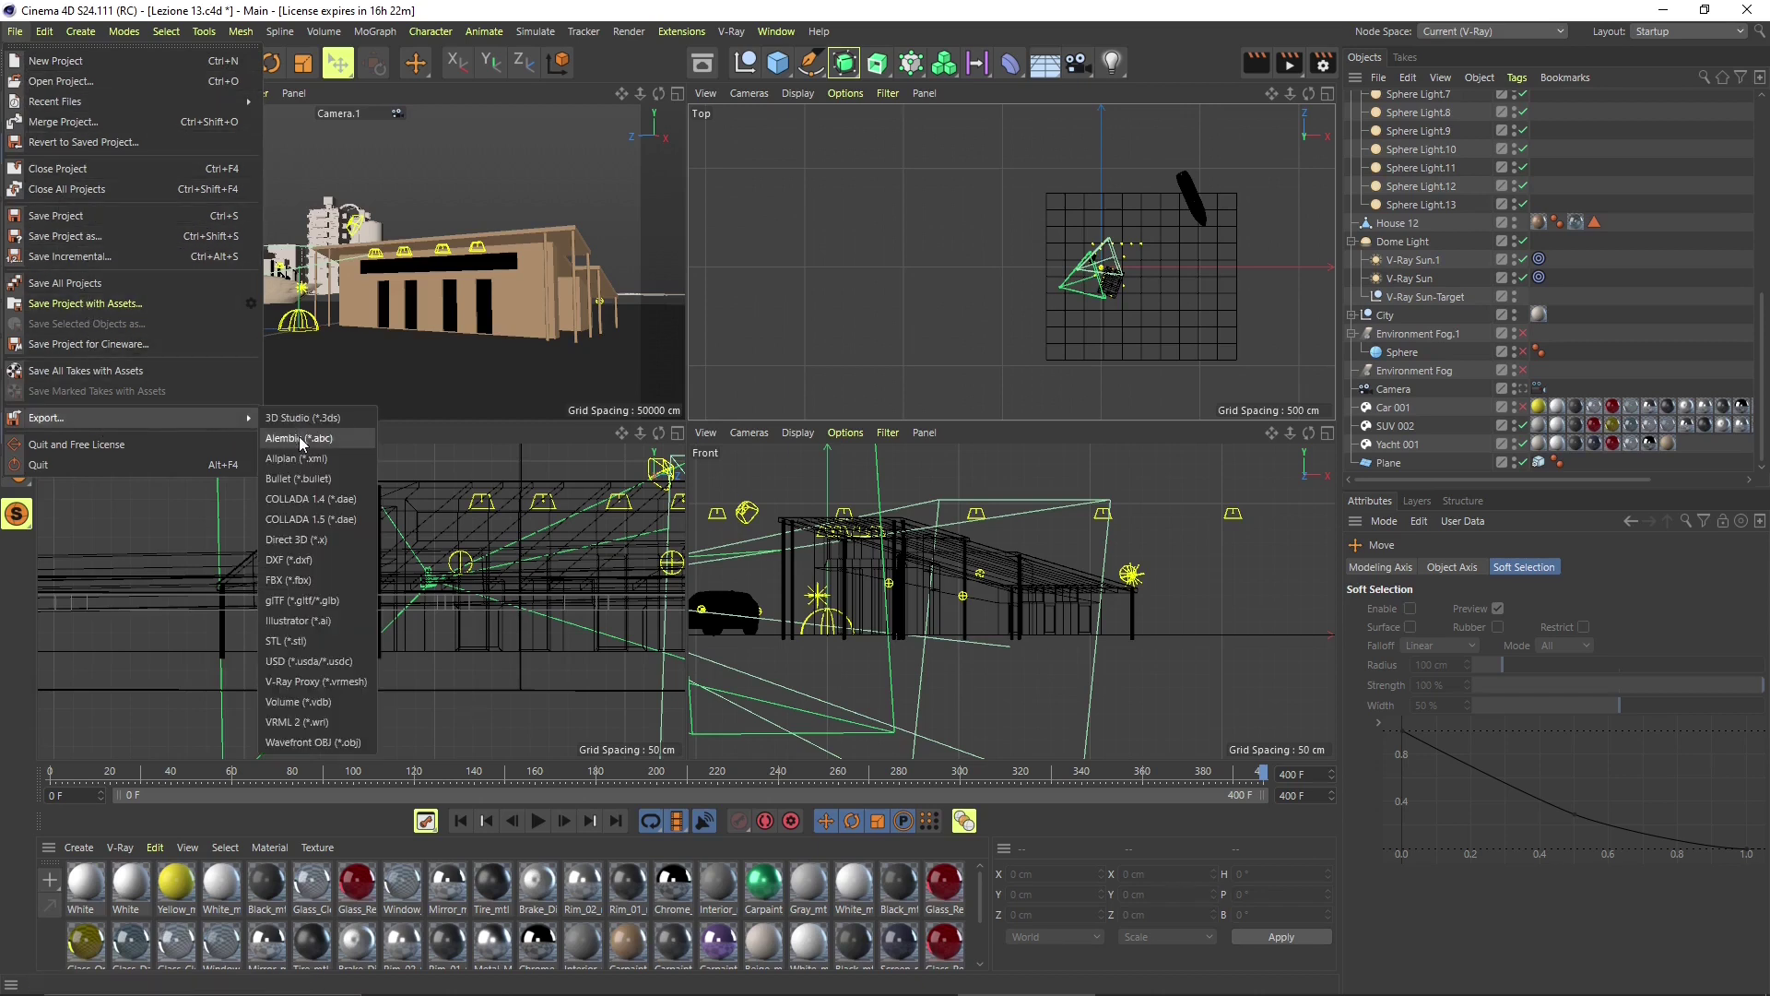
left_click(280, 582)
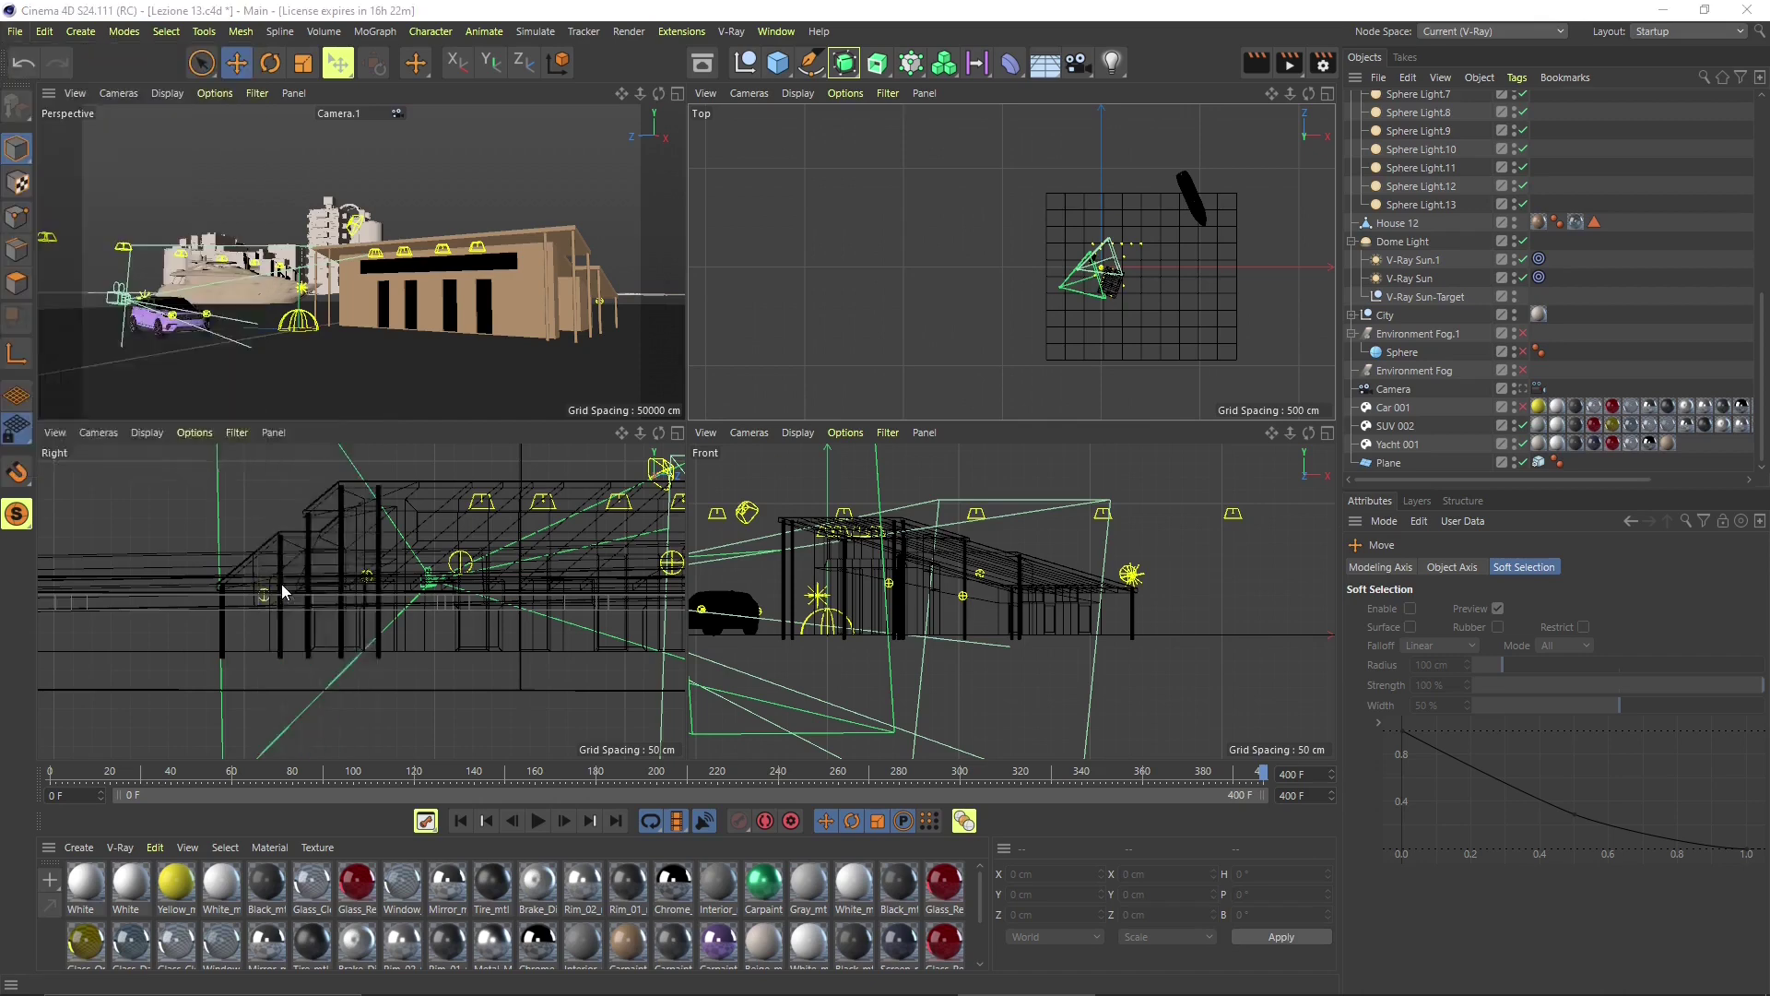
left_click_drag(266, 344, 670, 181)
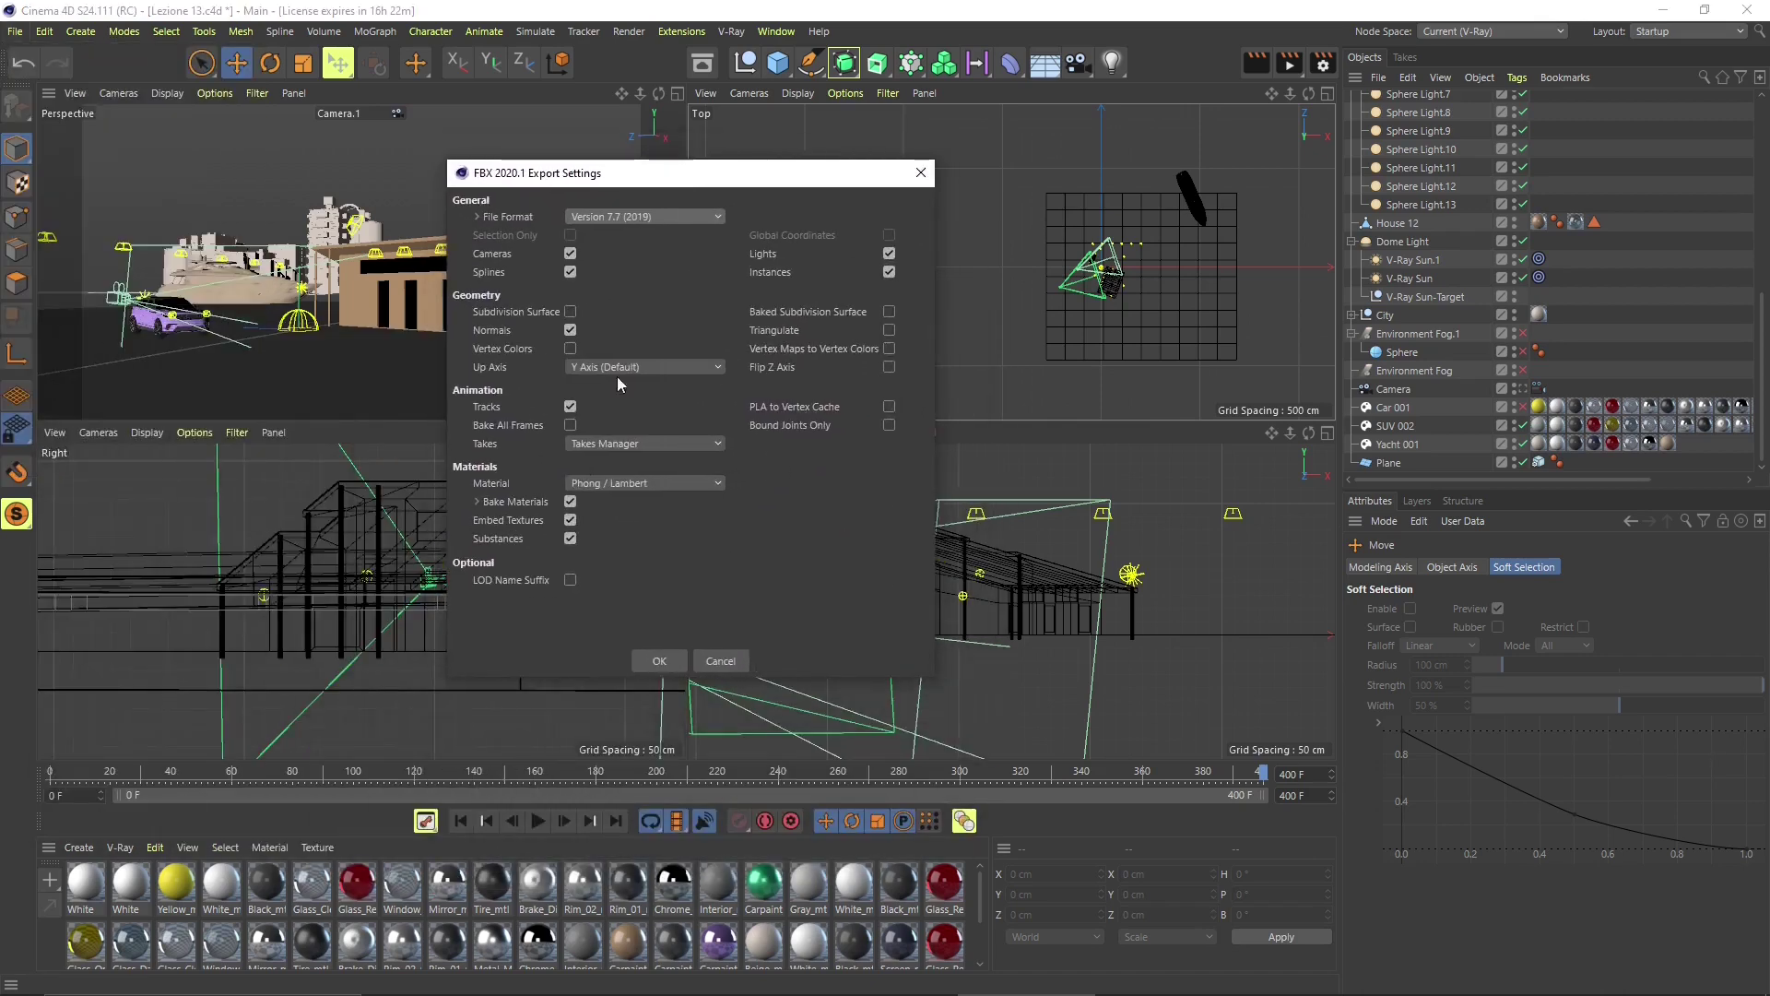
left_click(677, 220)
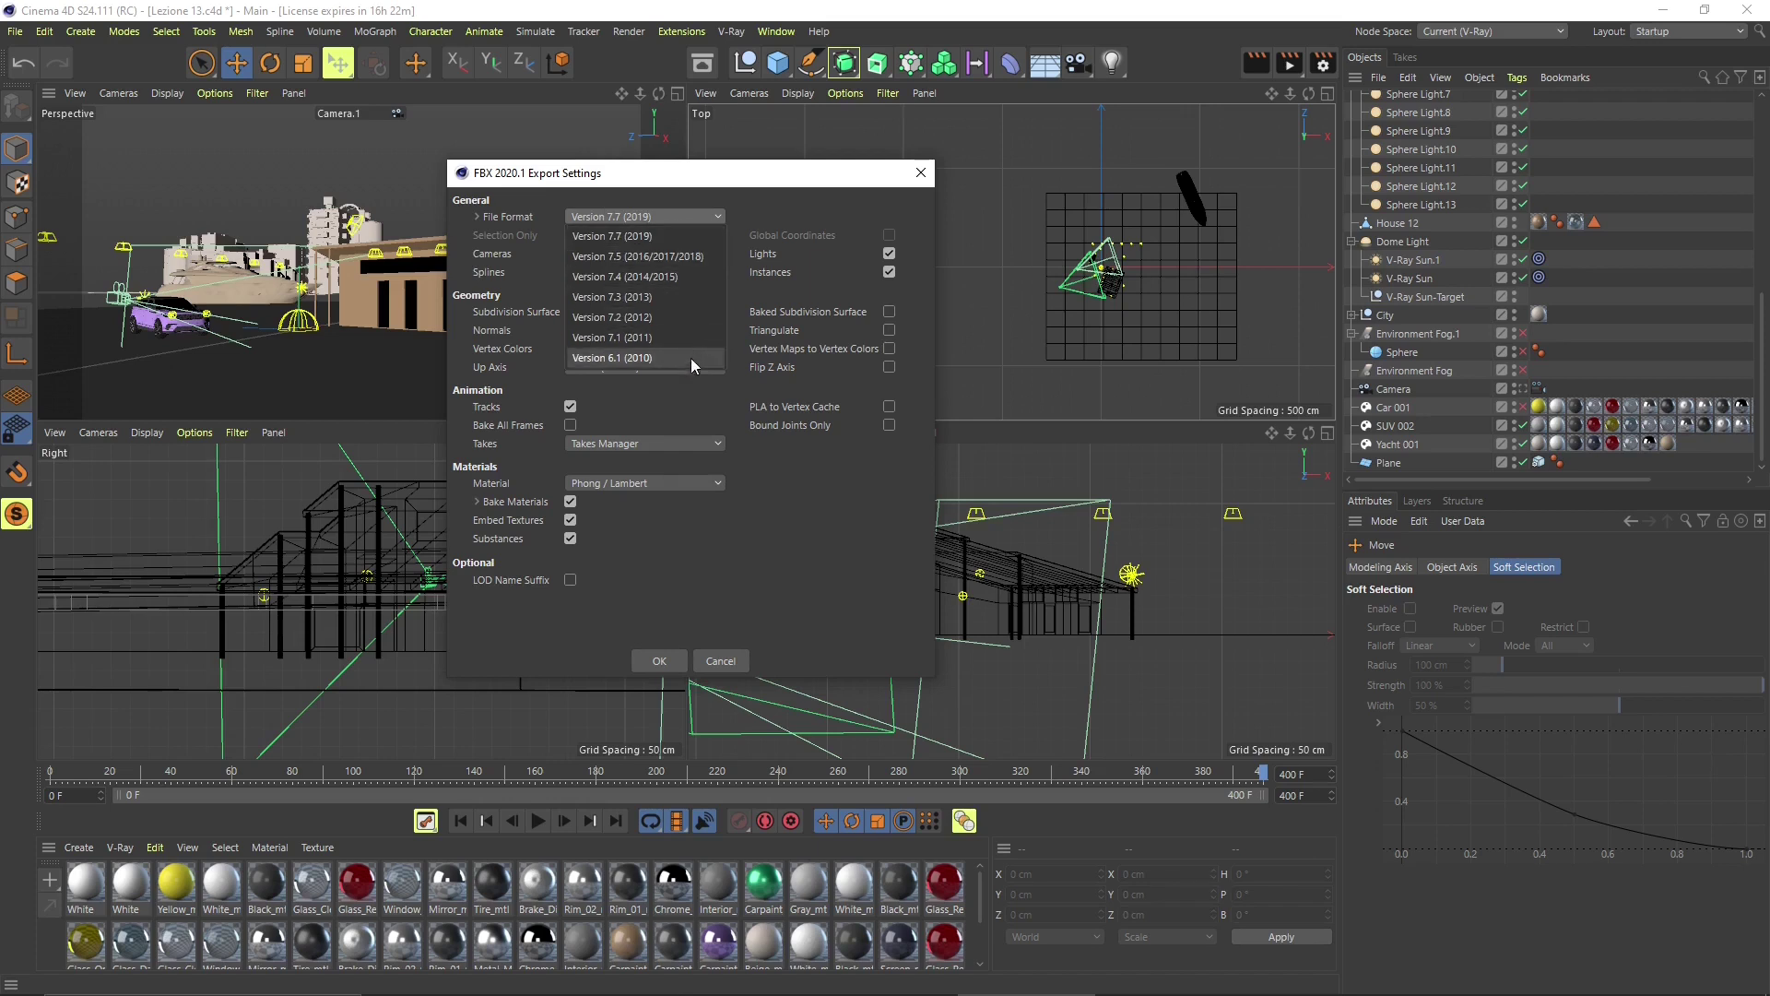
left_click(609, 235)
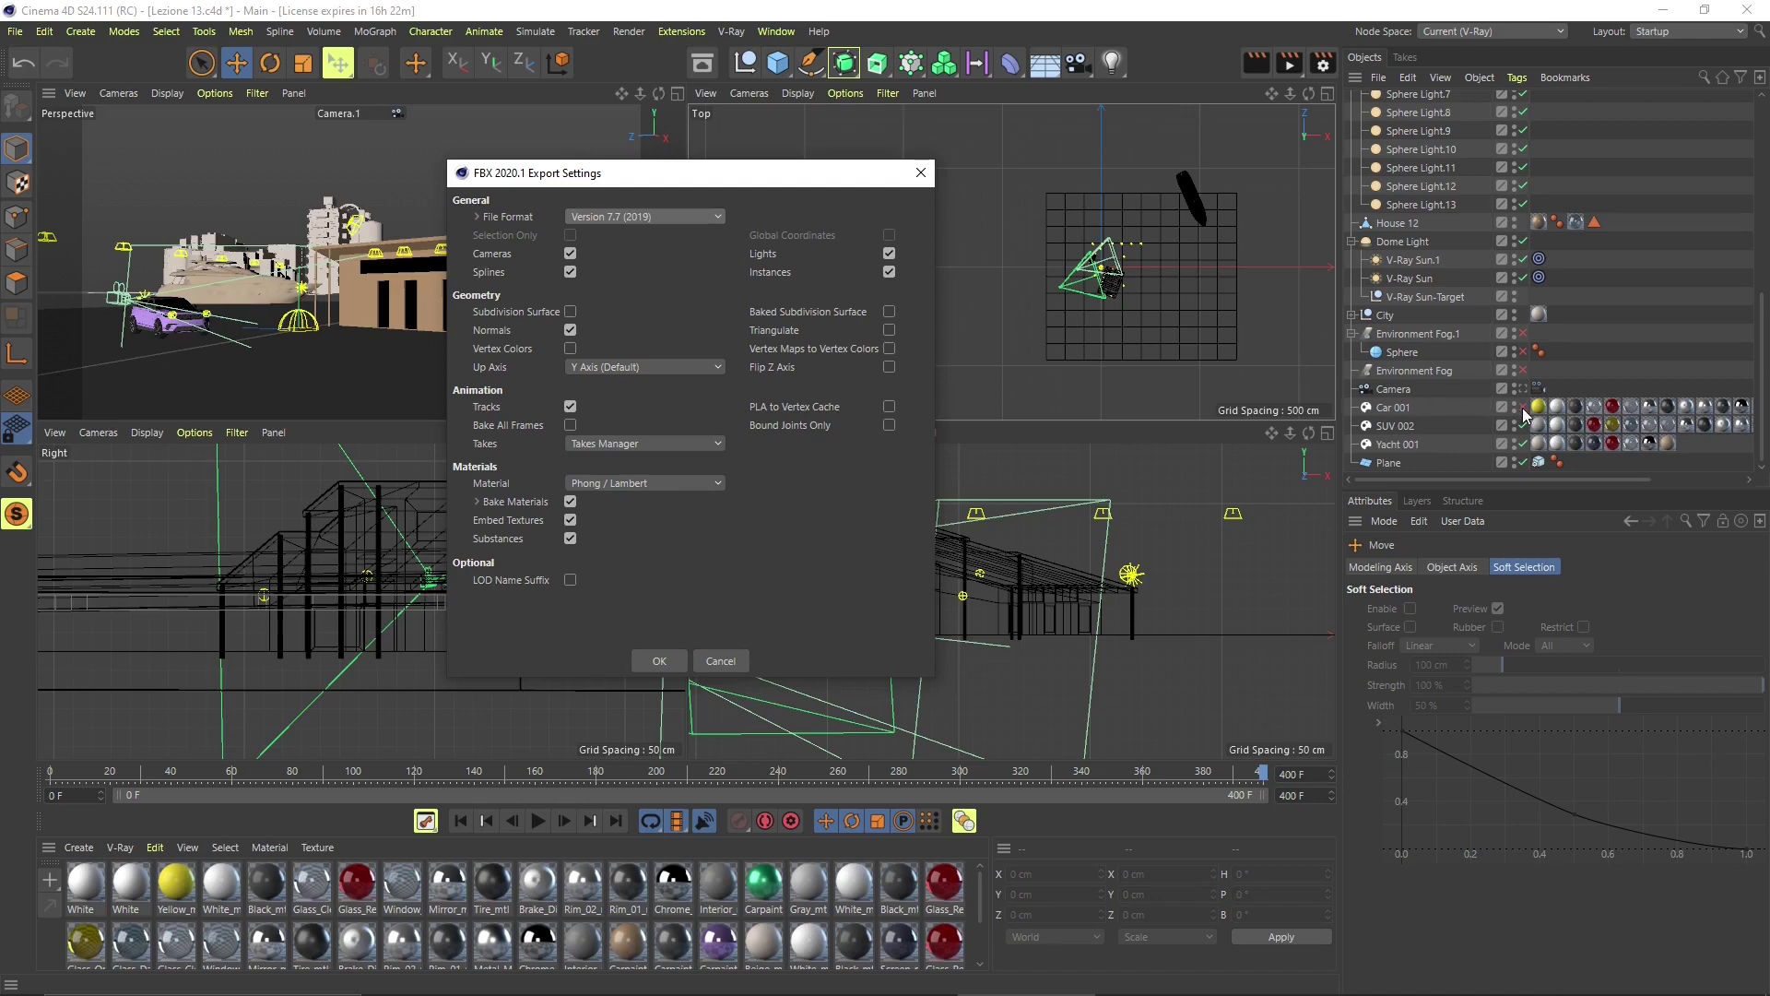
key("Return")
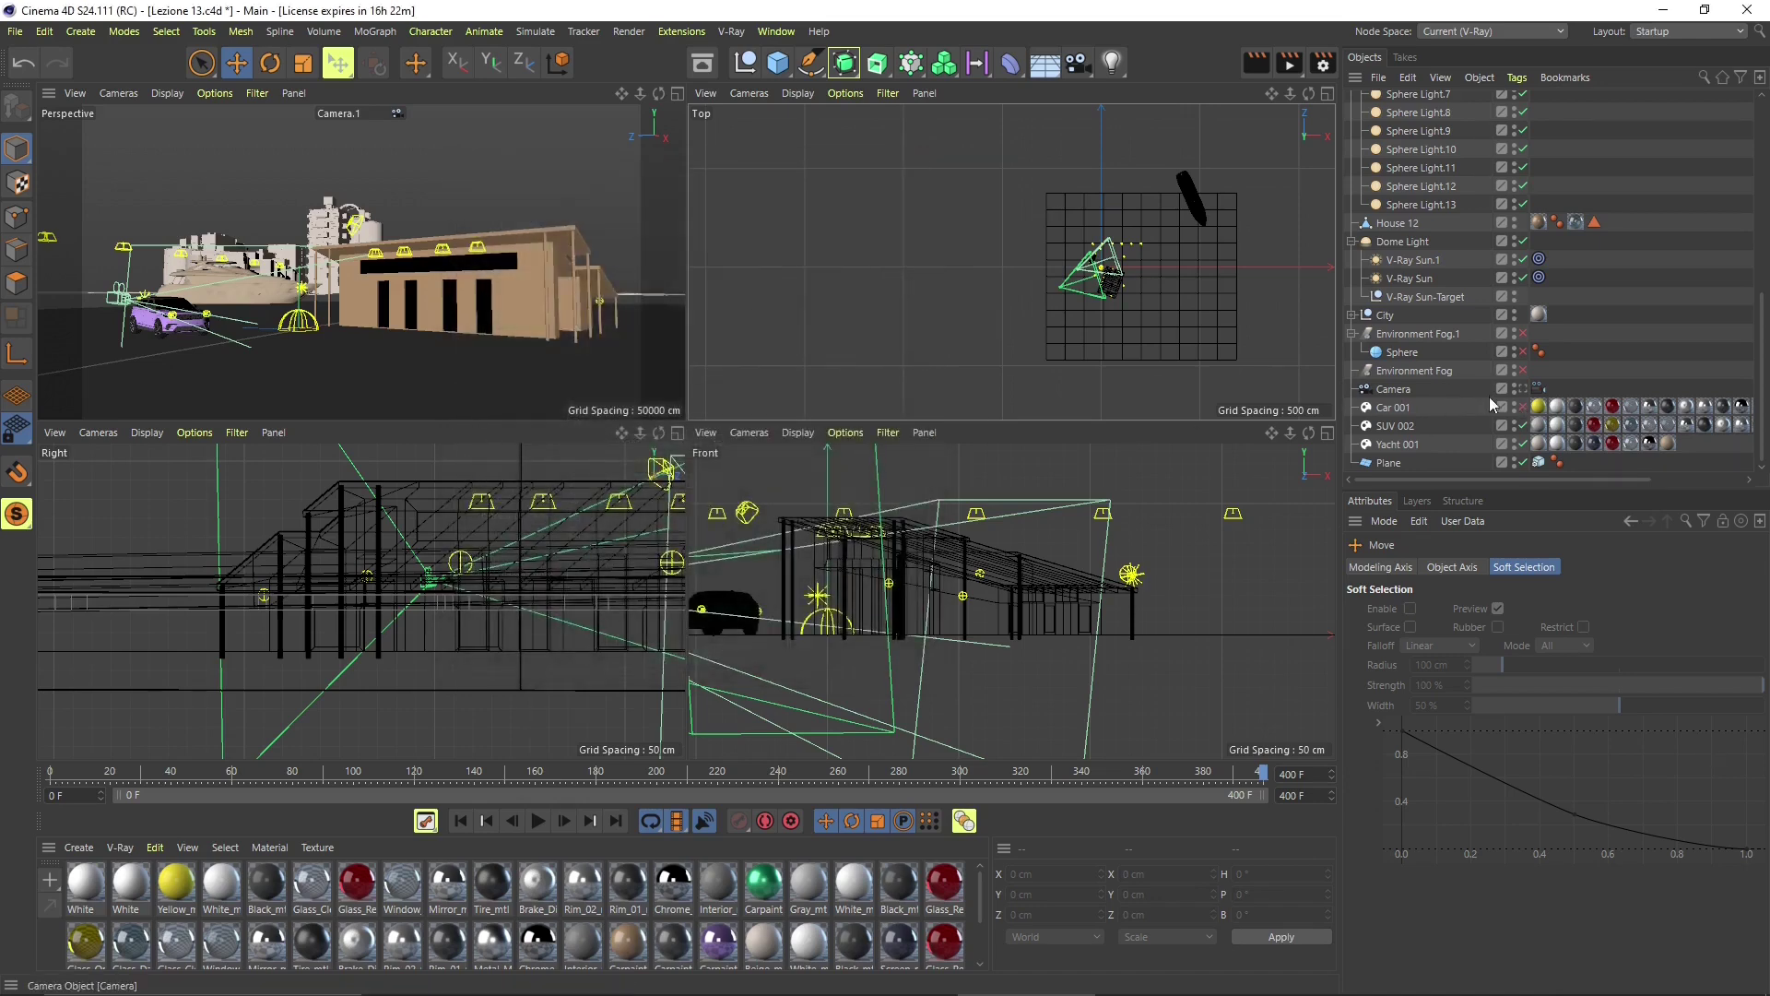
- Reopen the FBX (*.fbx) export, centre its settings dialog and accept the defaults
left_click(18, 32)
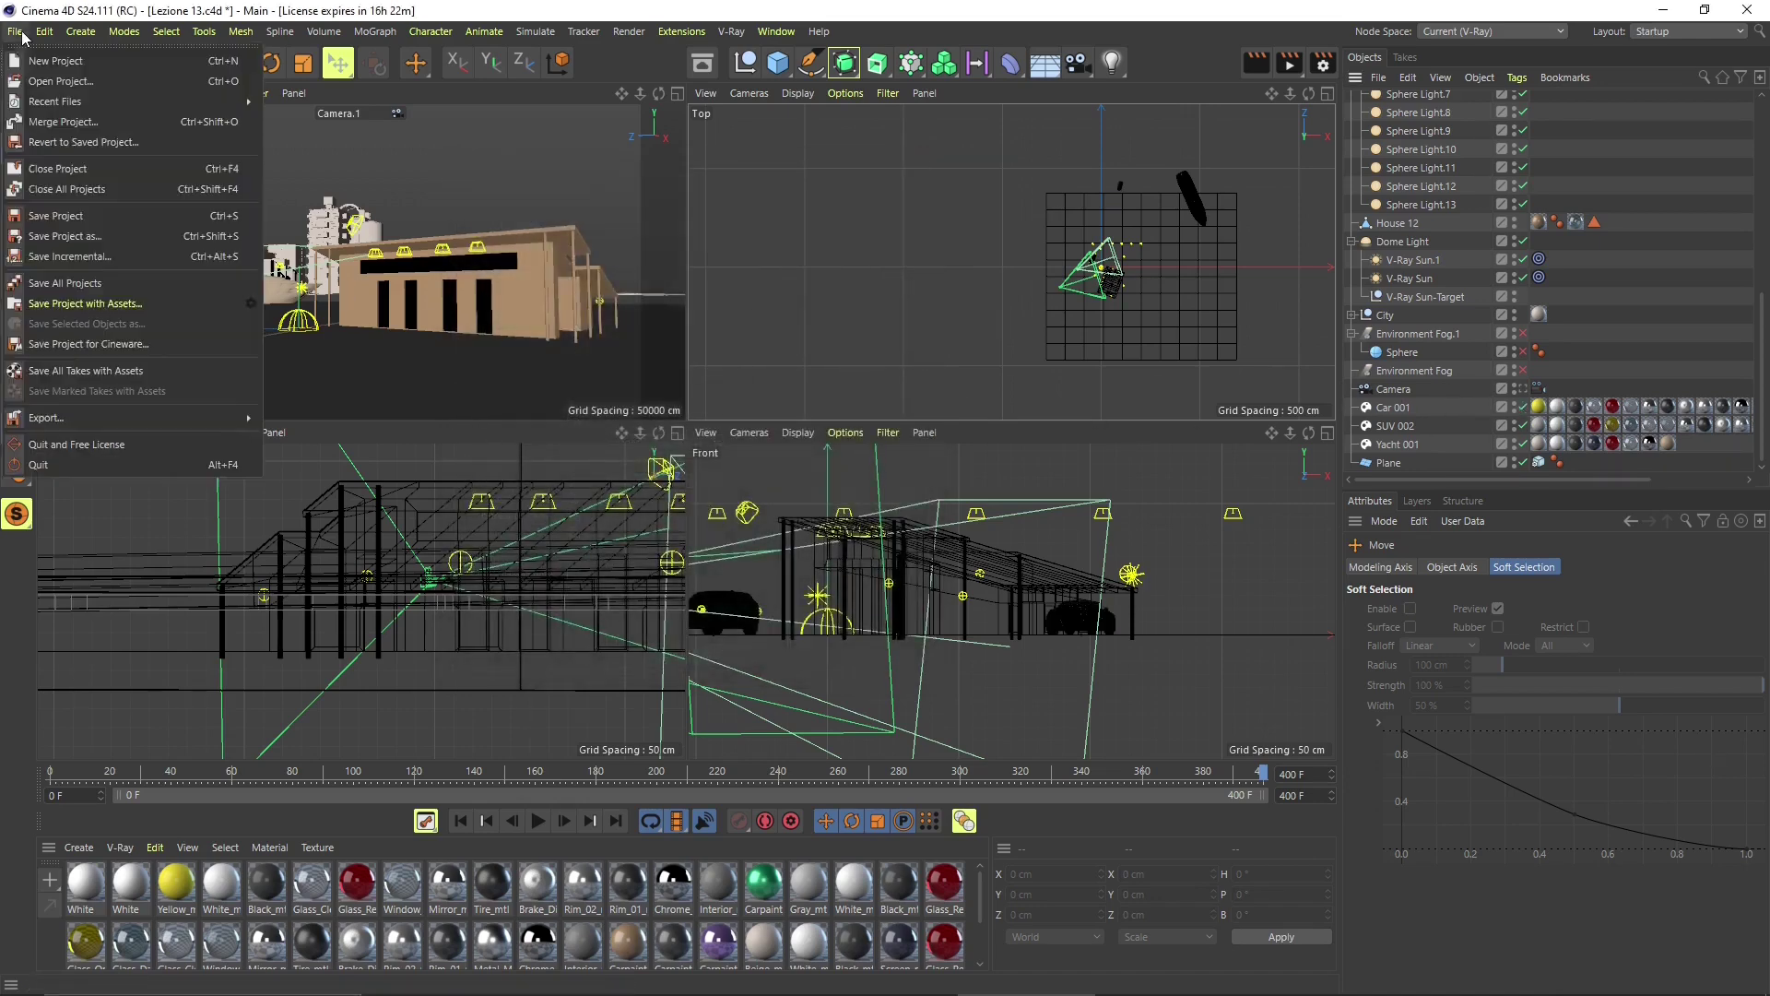
mouse_move(151, 421)
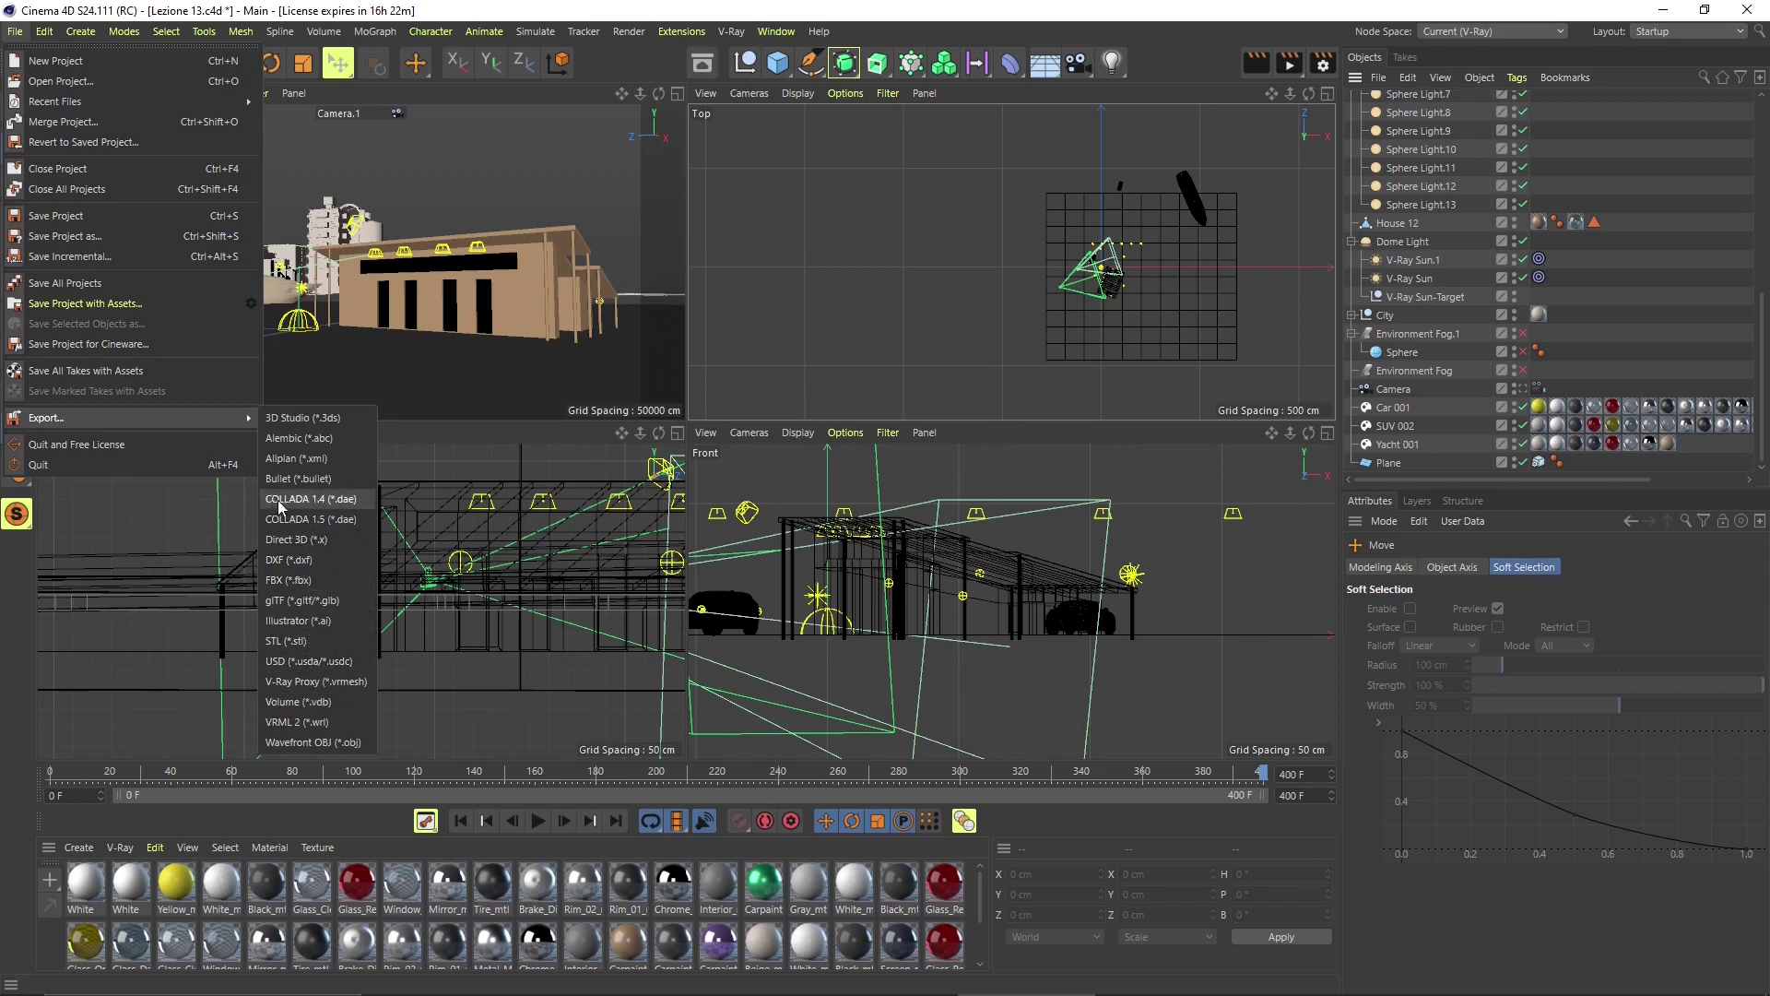
left_click(289, 581)
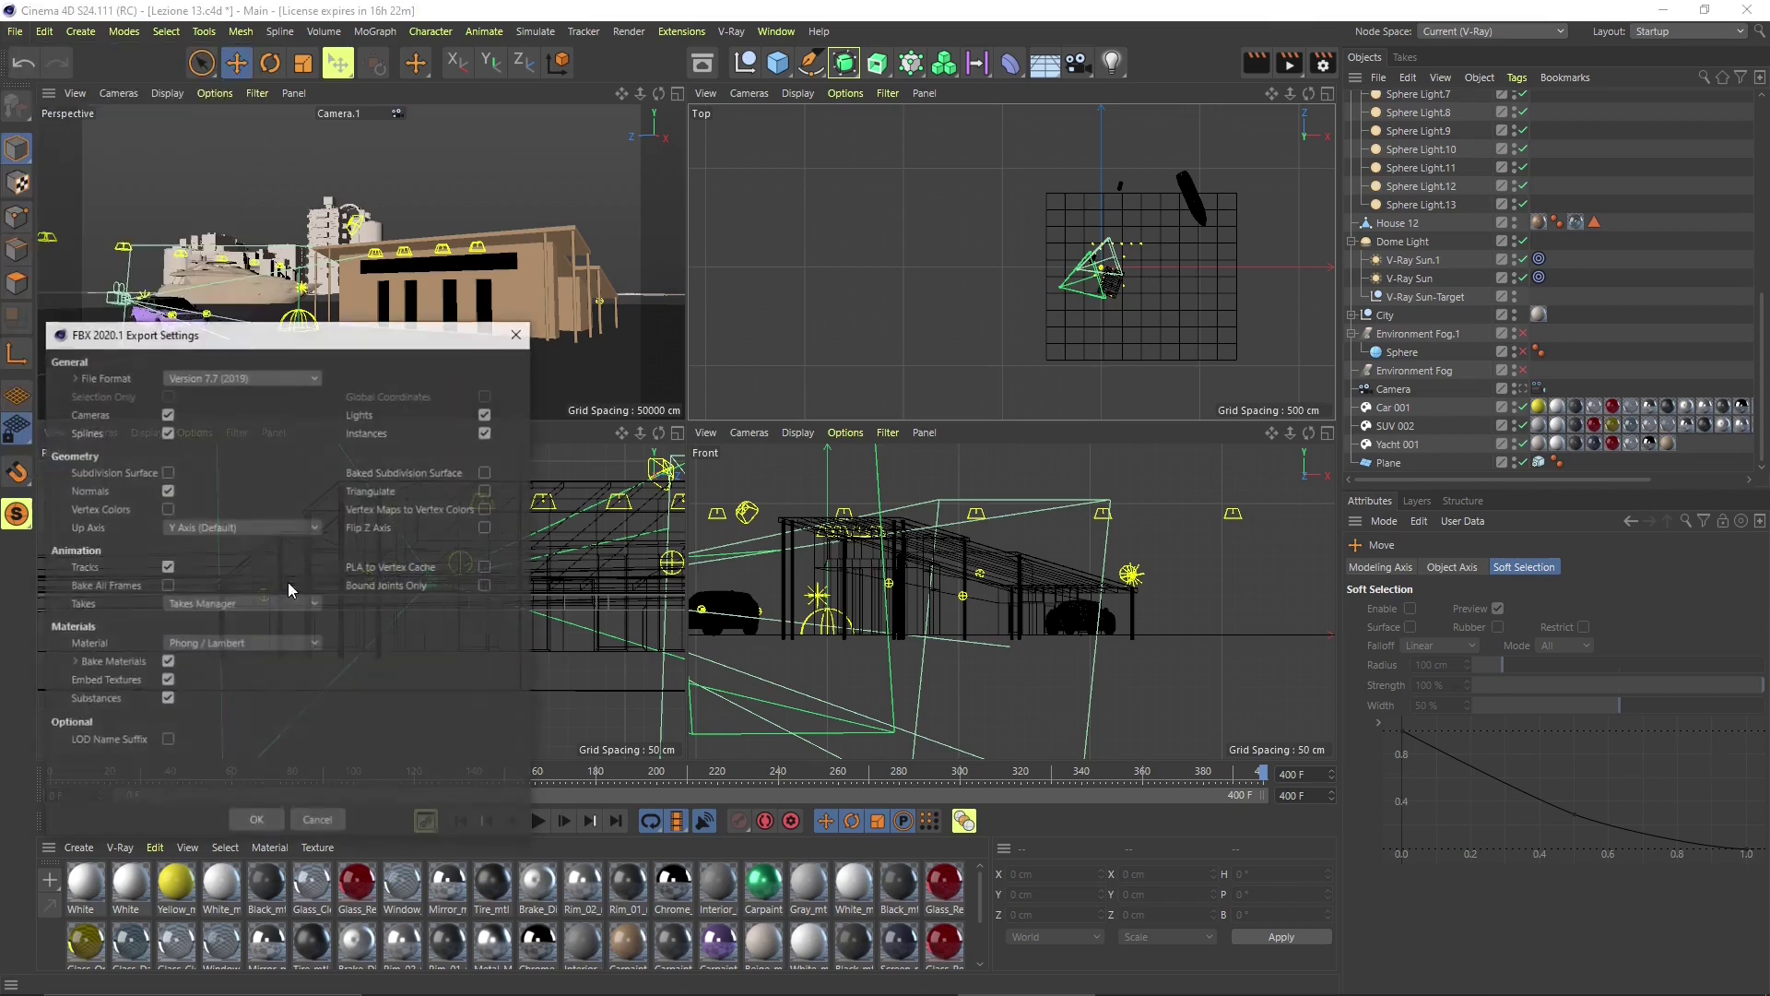
left_click_drag(364, 342, 772, 178)
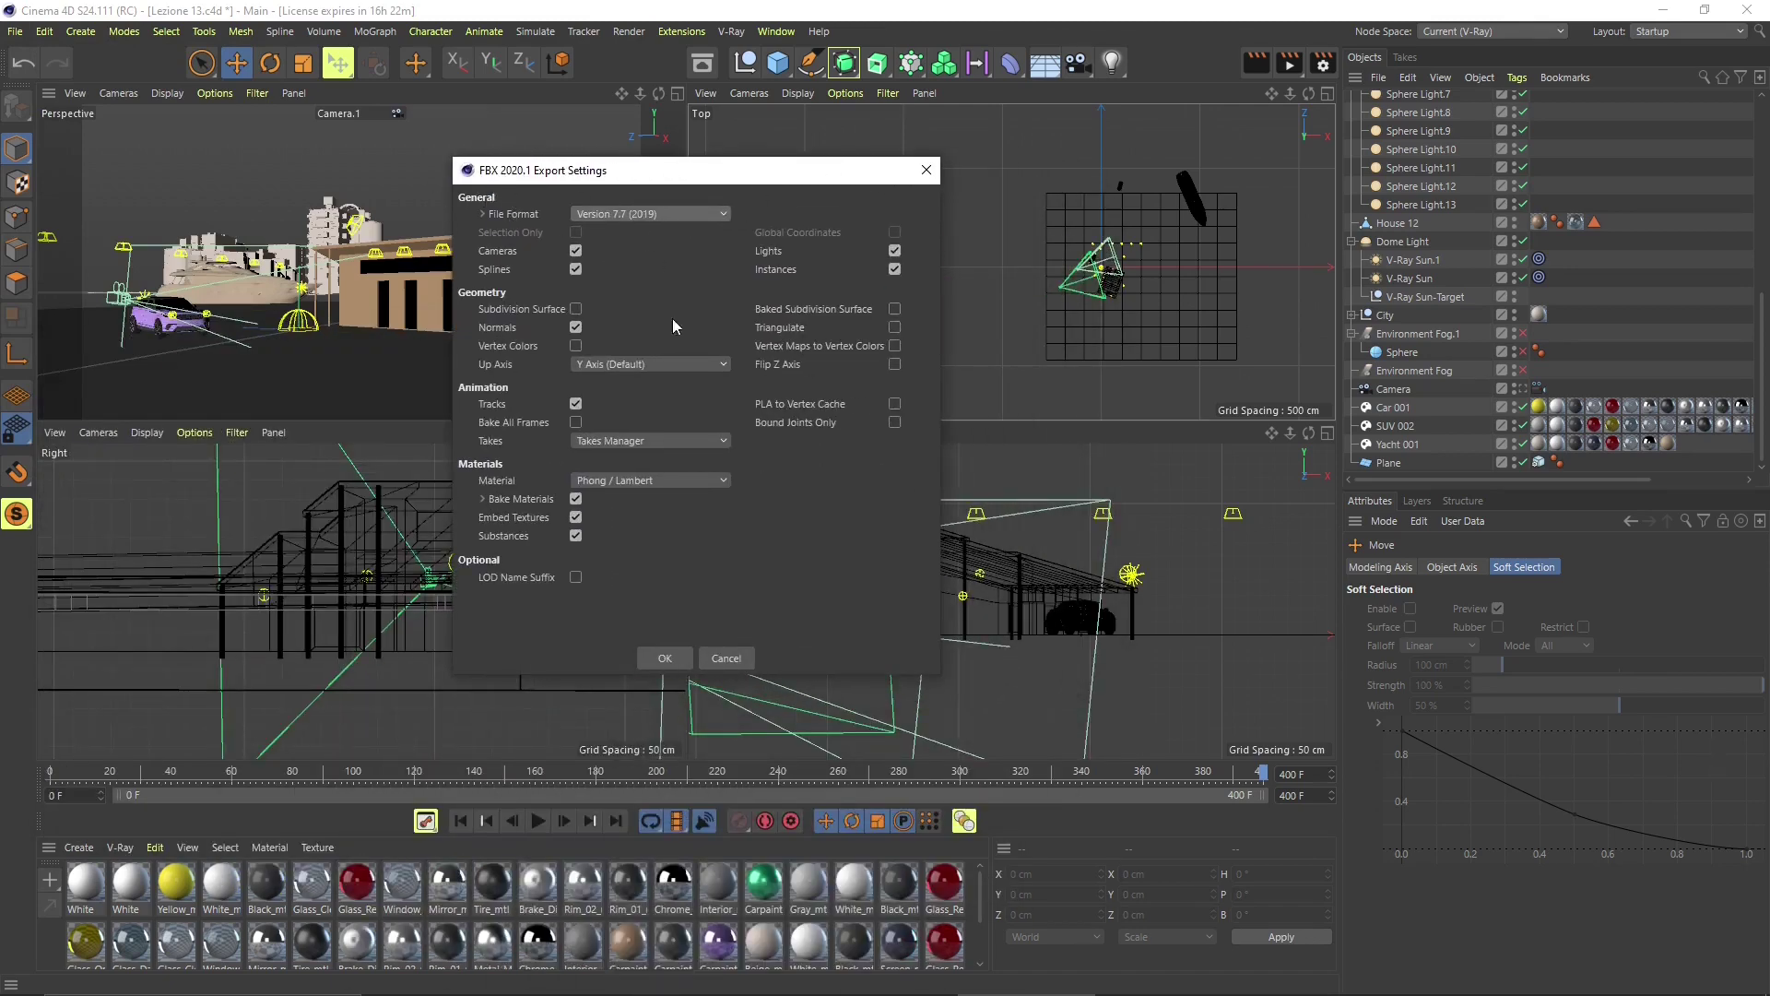
left_click(664, 658)
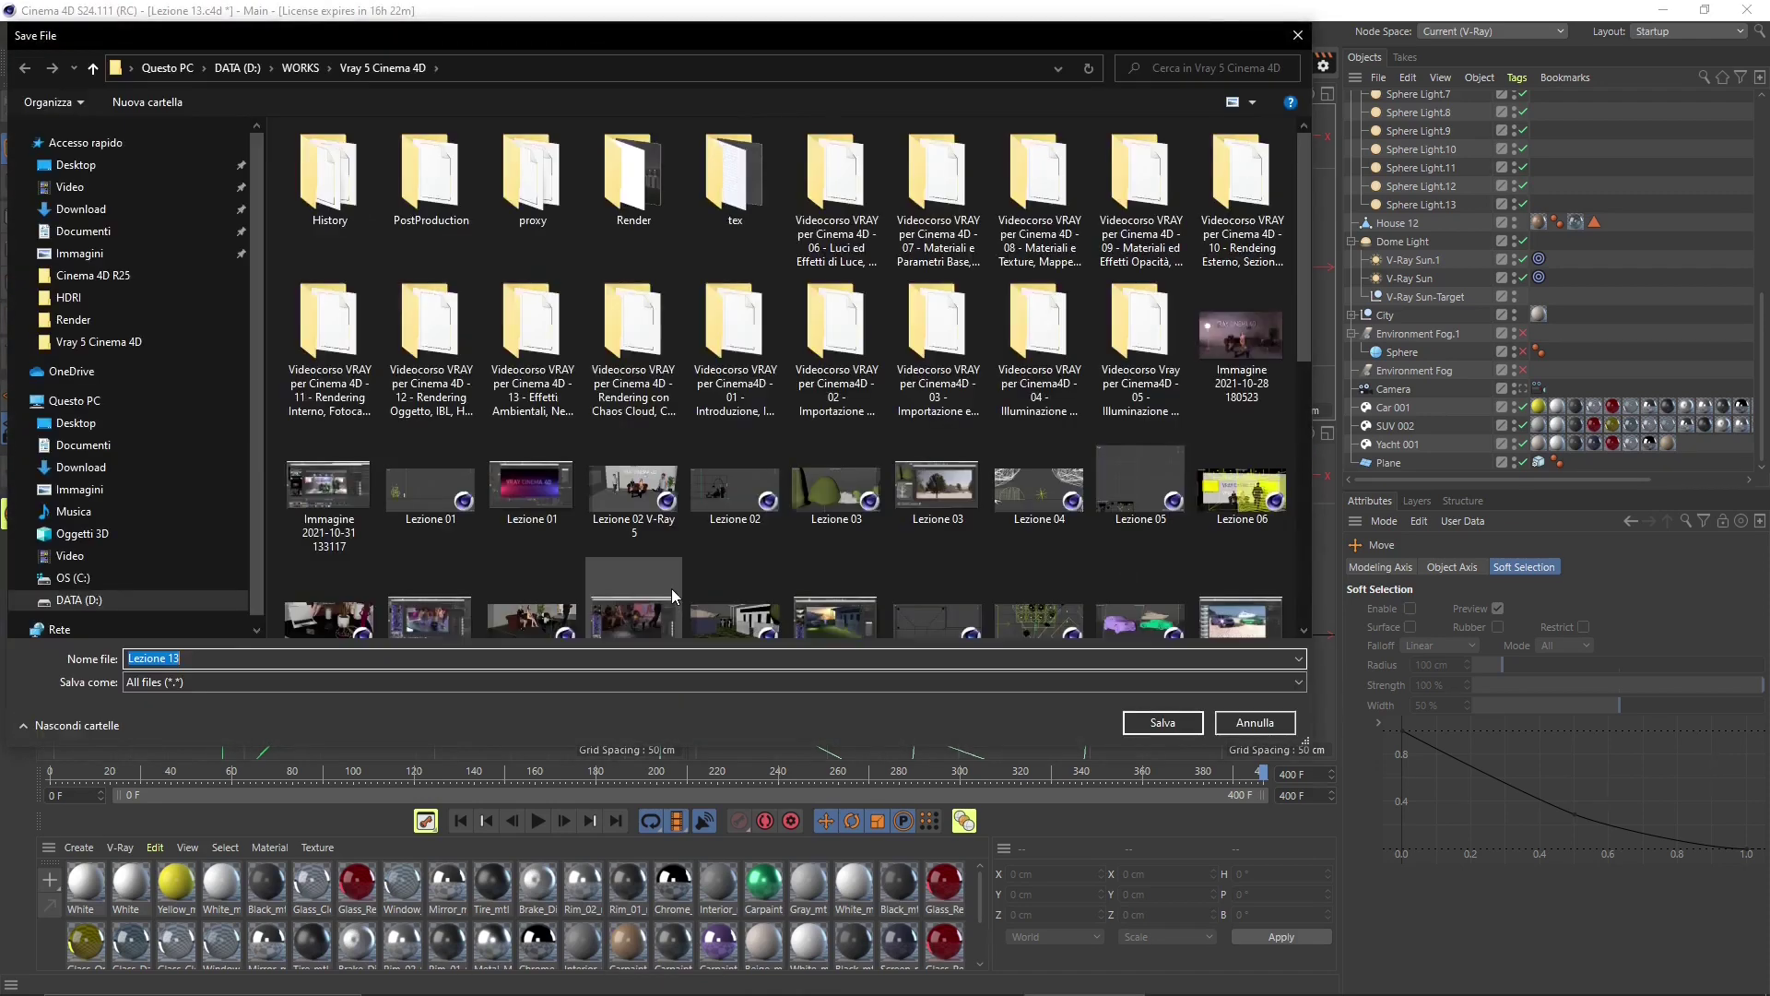
- Save the FBX export as 'Cinema 4D Scifi Scene' in the D:\WORKS\FBX folder
left_click(293, 69)
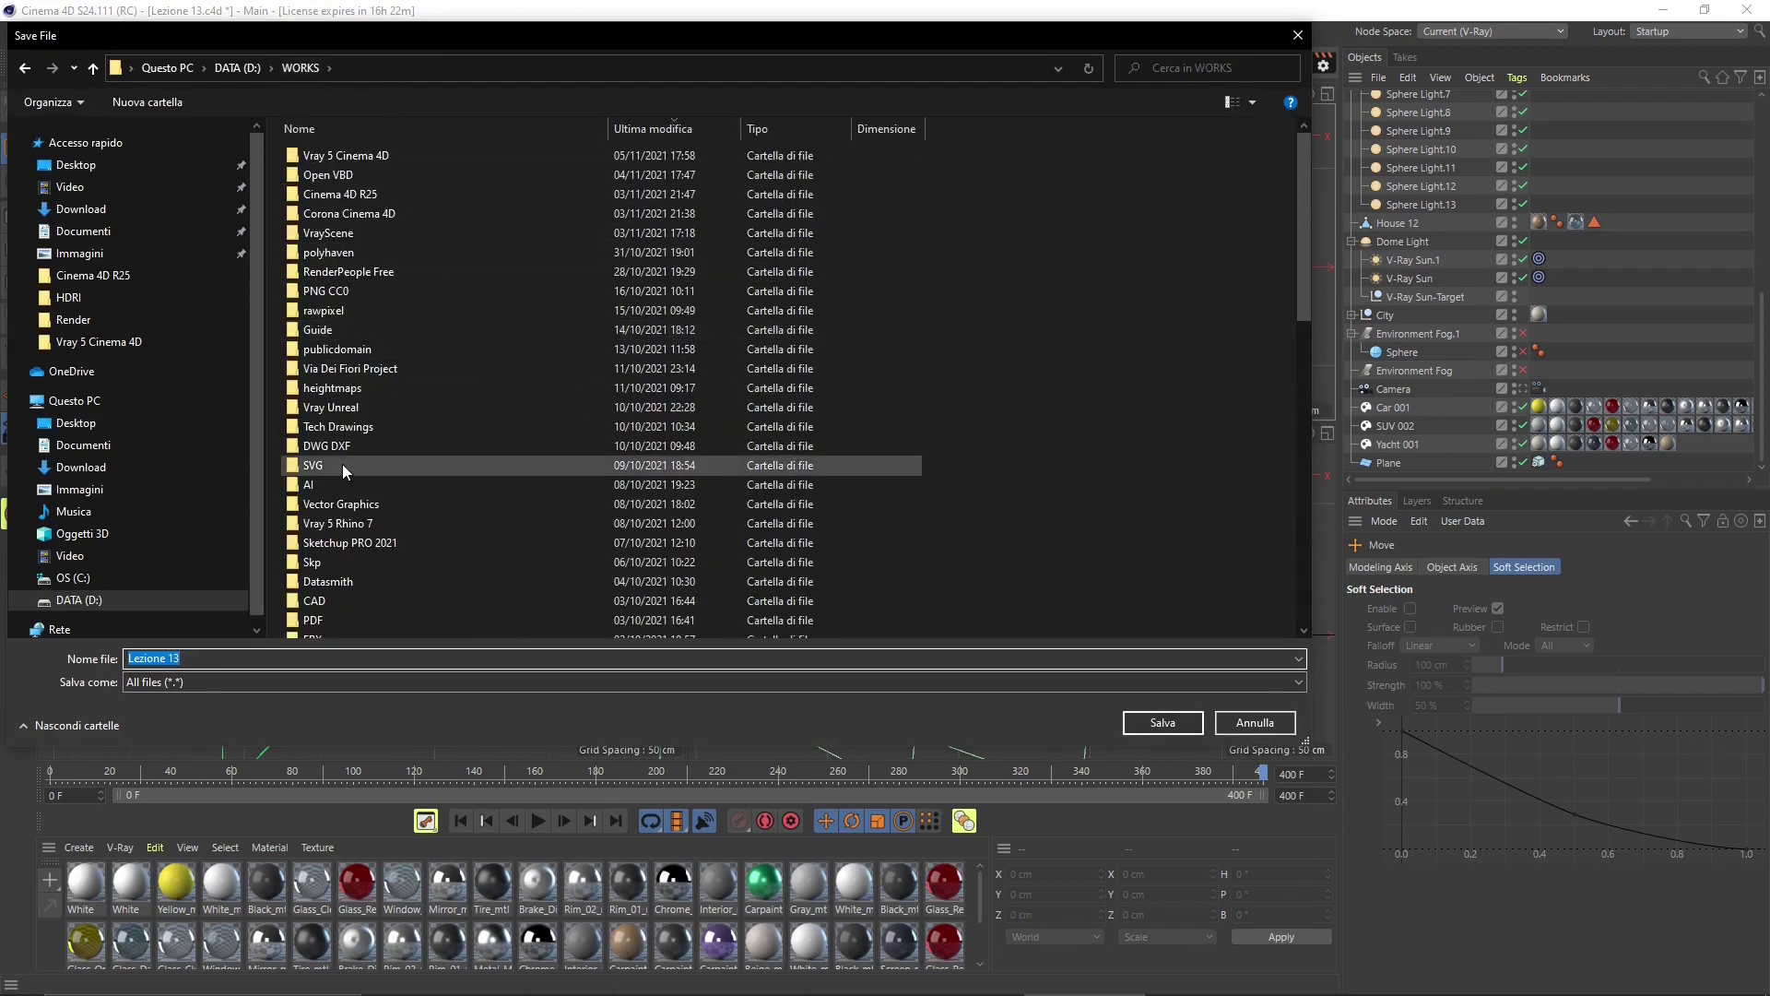
scroll(341, 462, "down", 3)
double_click(346, 590)
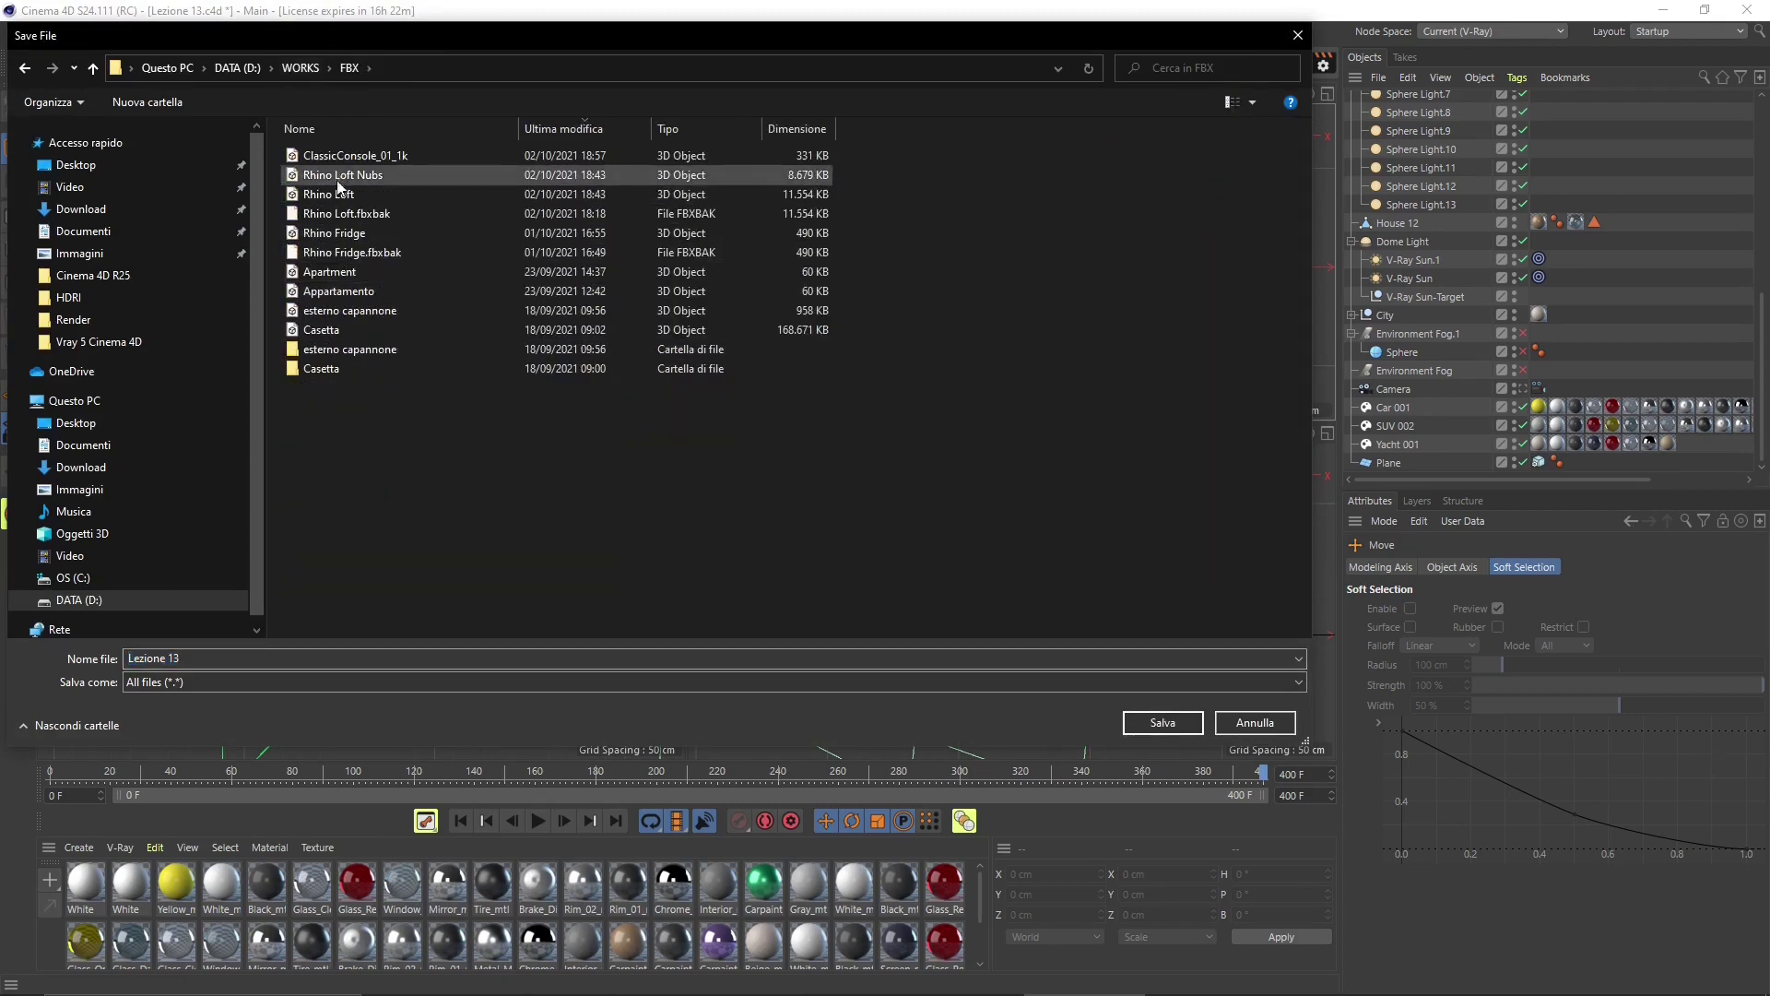
left_click(312, 657)
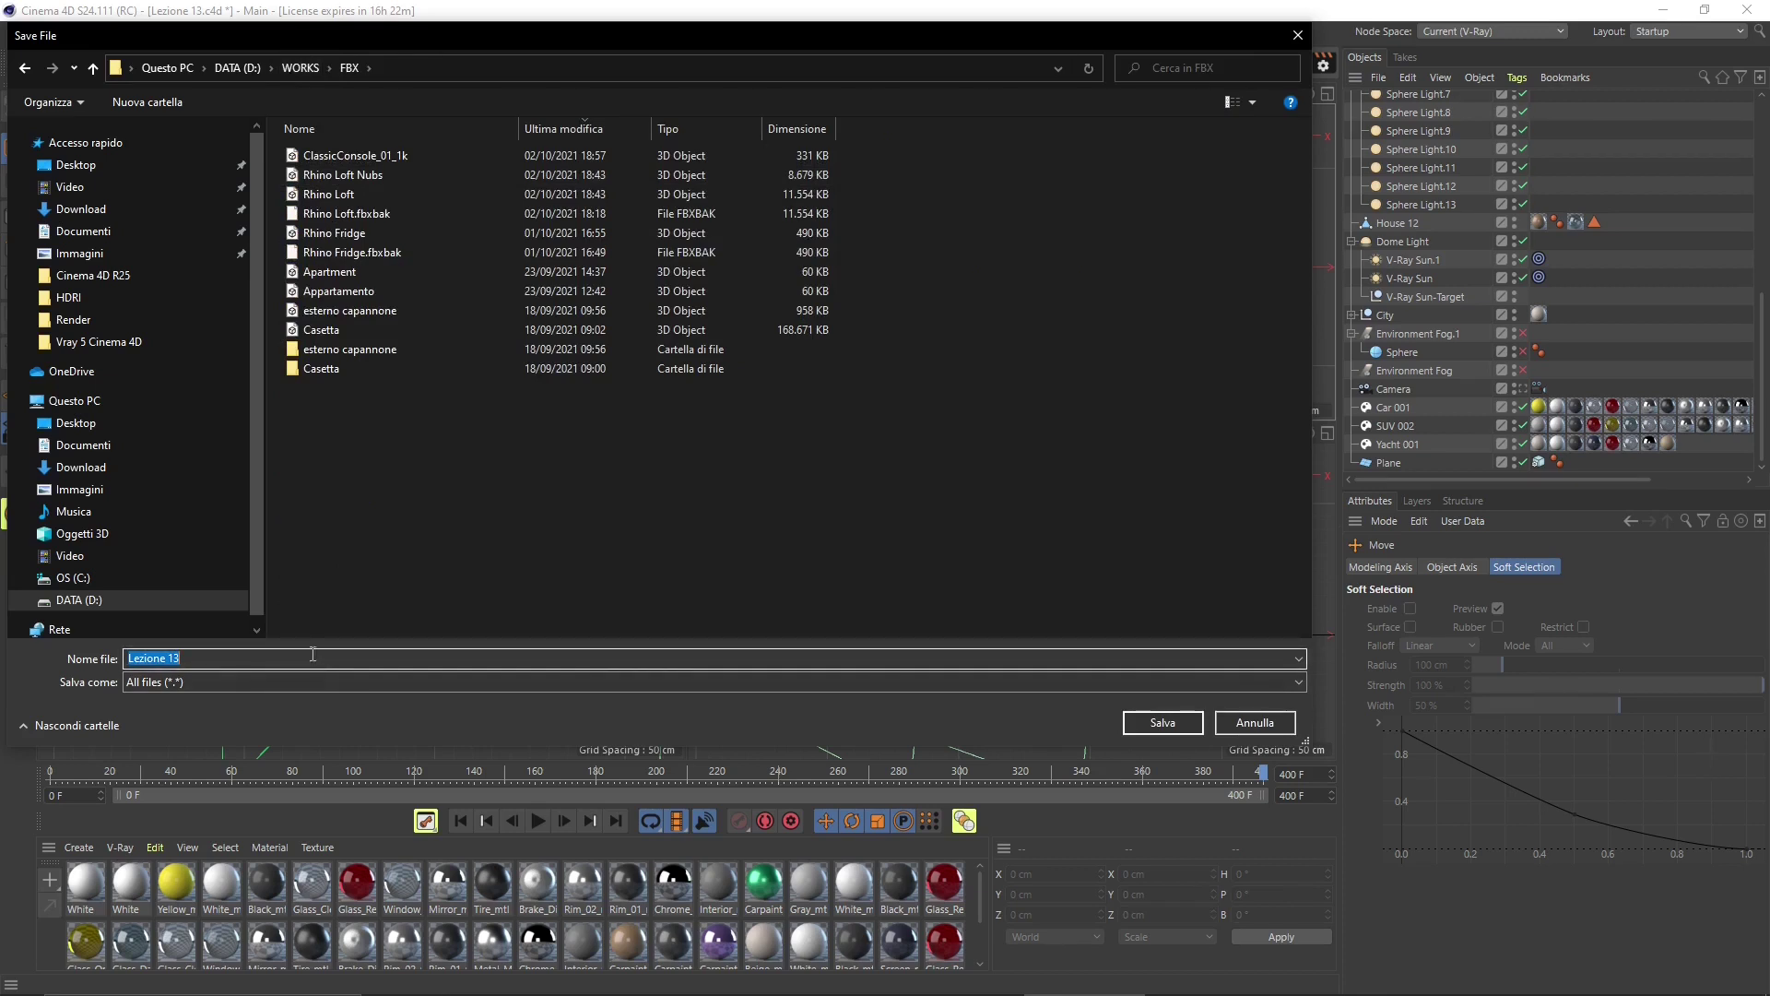
type("Cinema 4D Scifi Scene")
left_click(1134, 724)
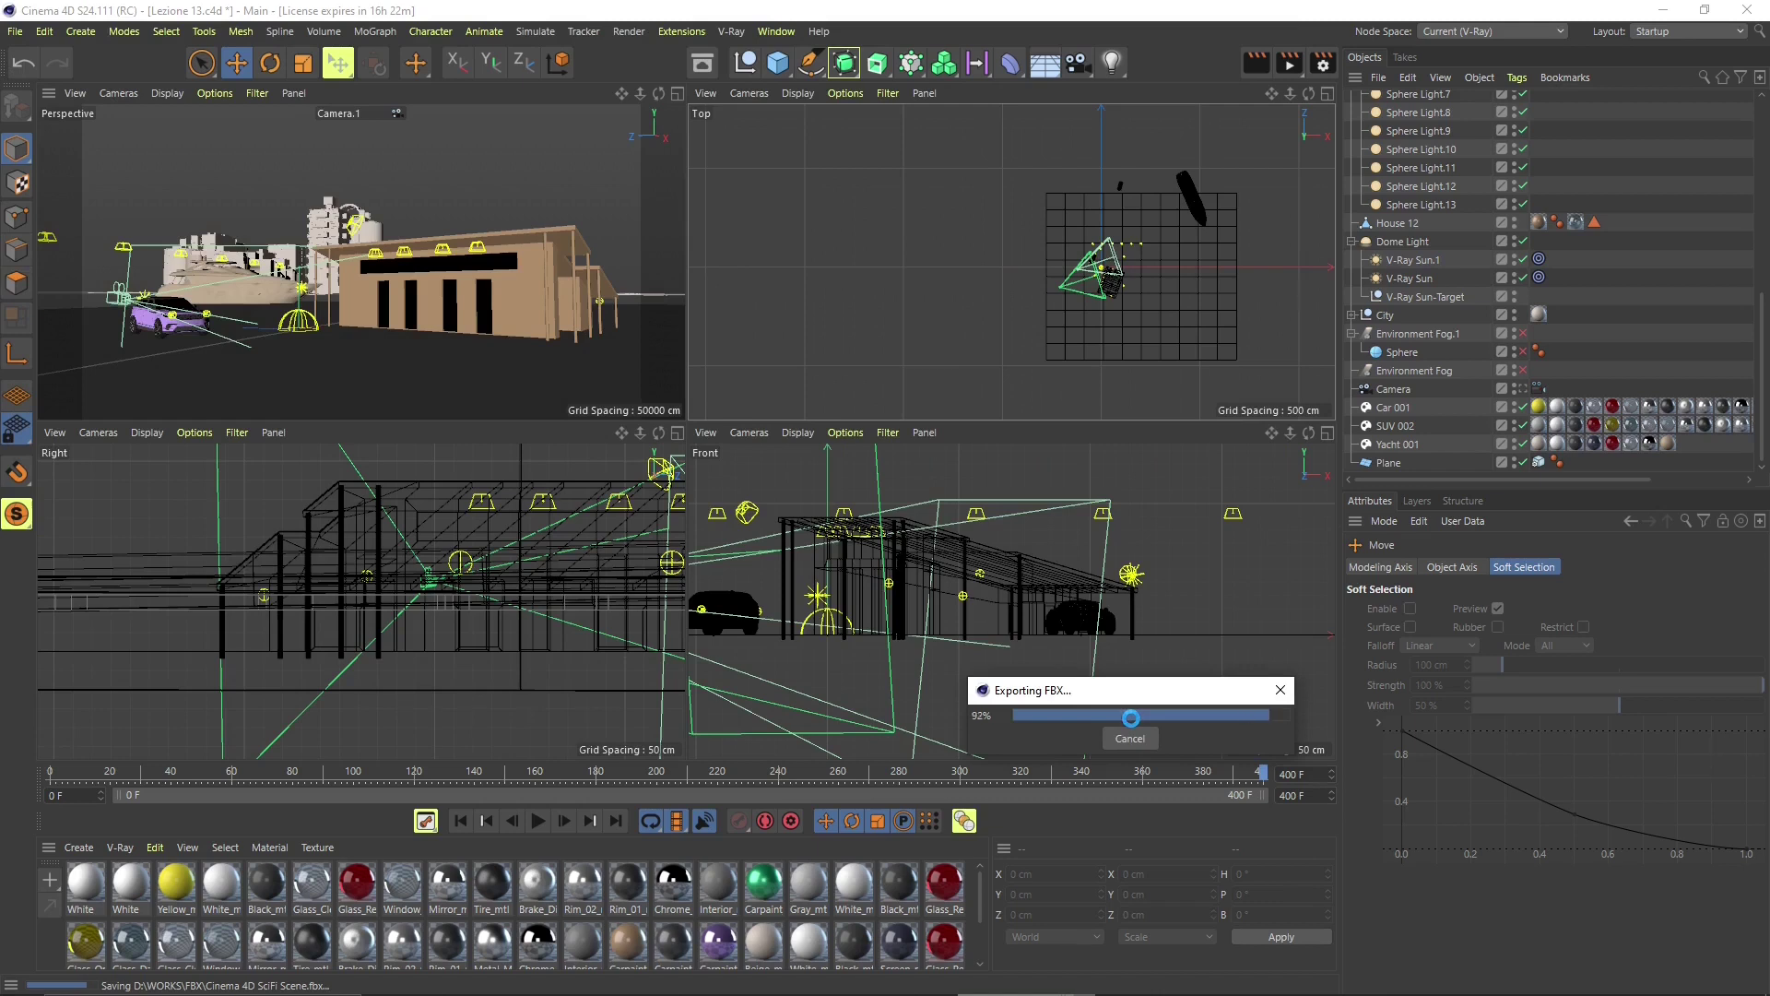
- Minimize Cinema 4D and return to Lumion's welcome screen by way of Settings
left_click(1661, 11)
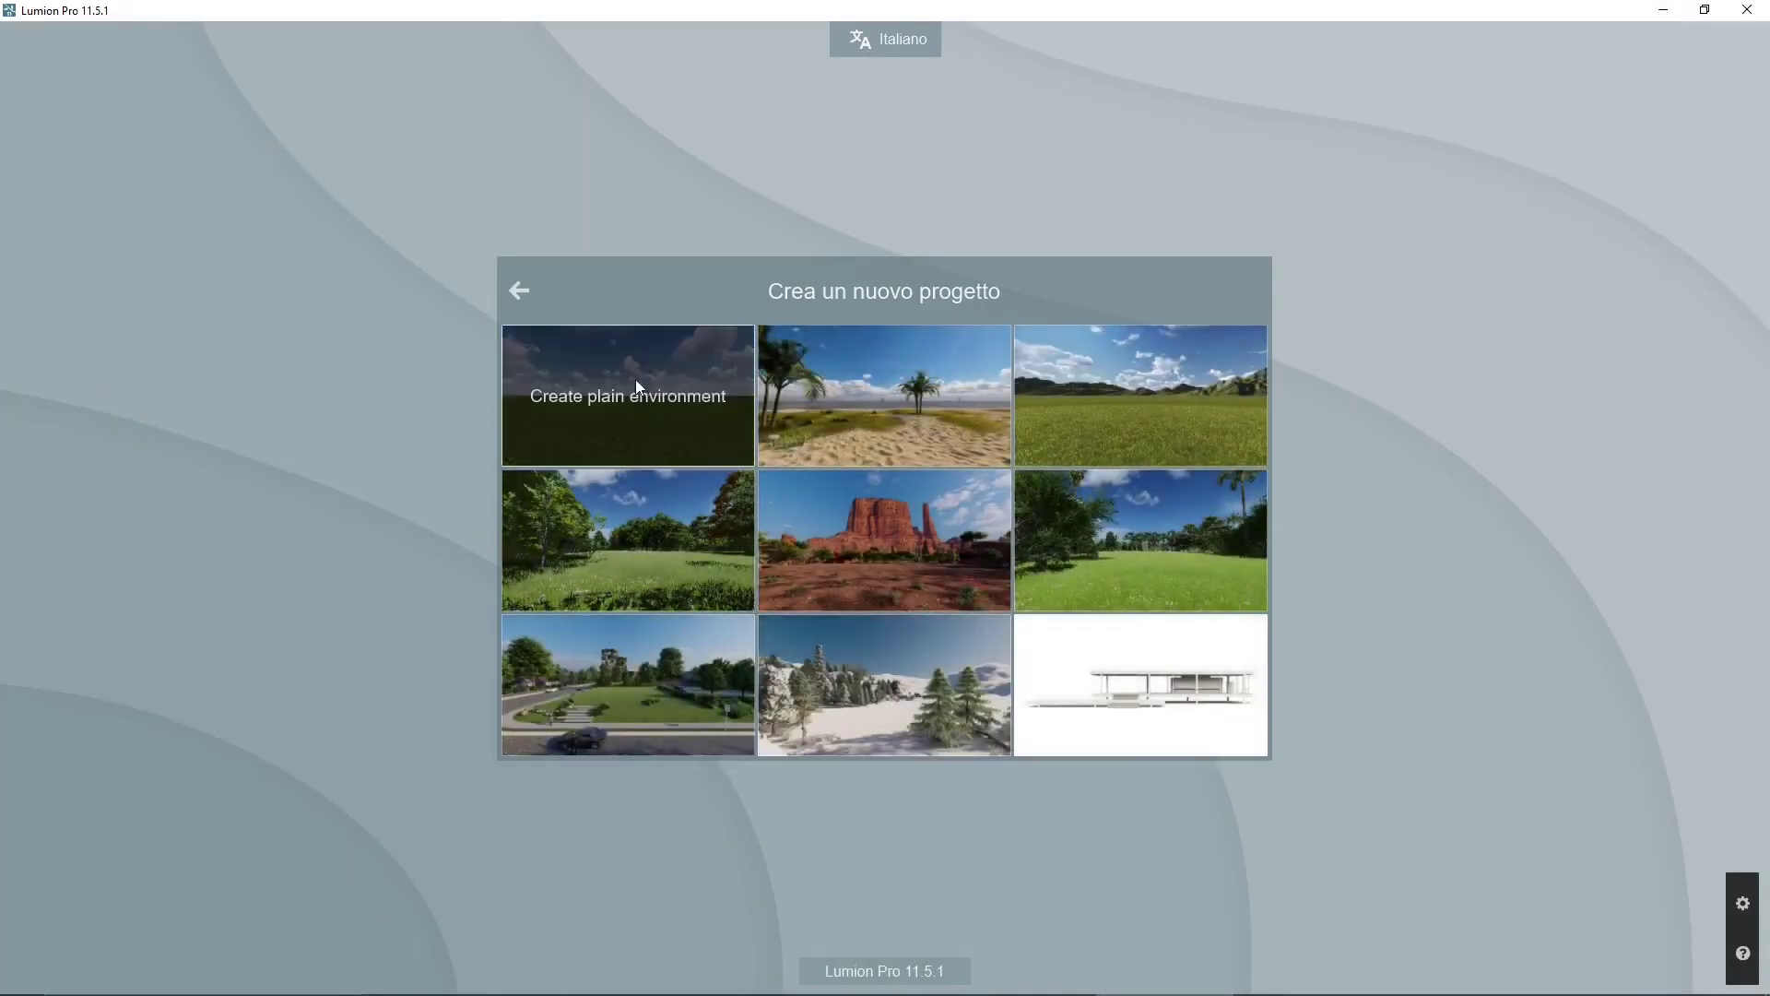
left_click(511, 293)
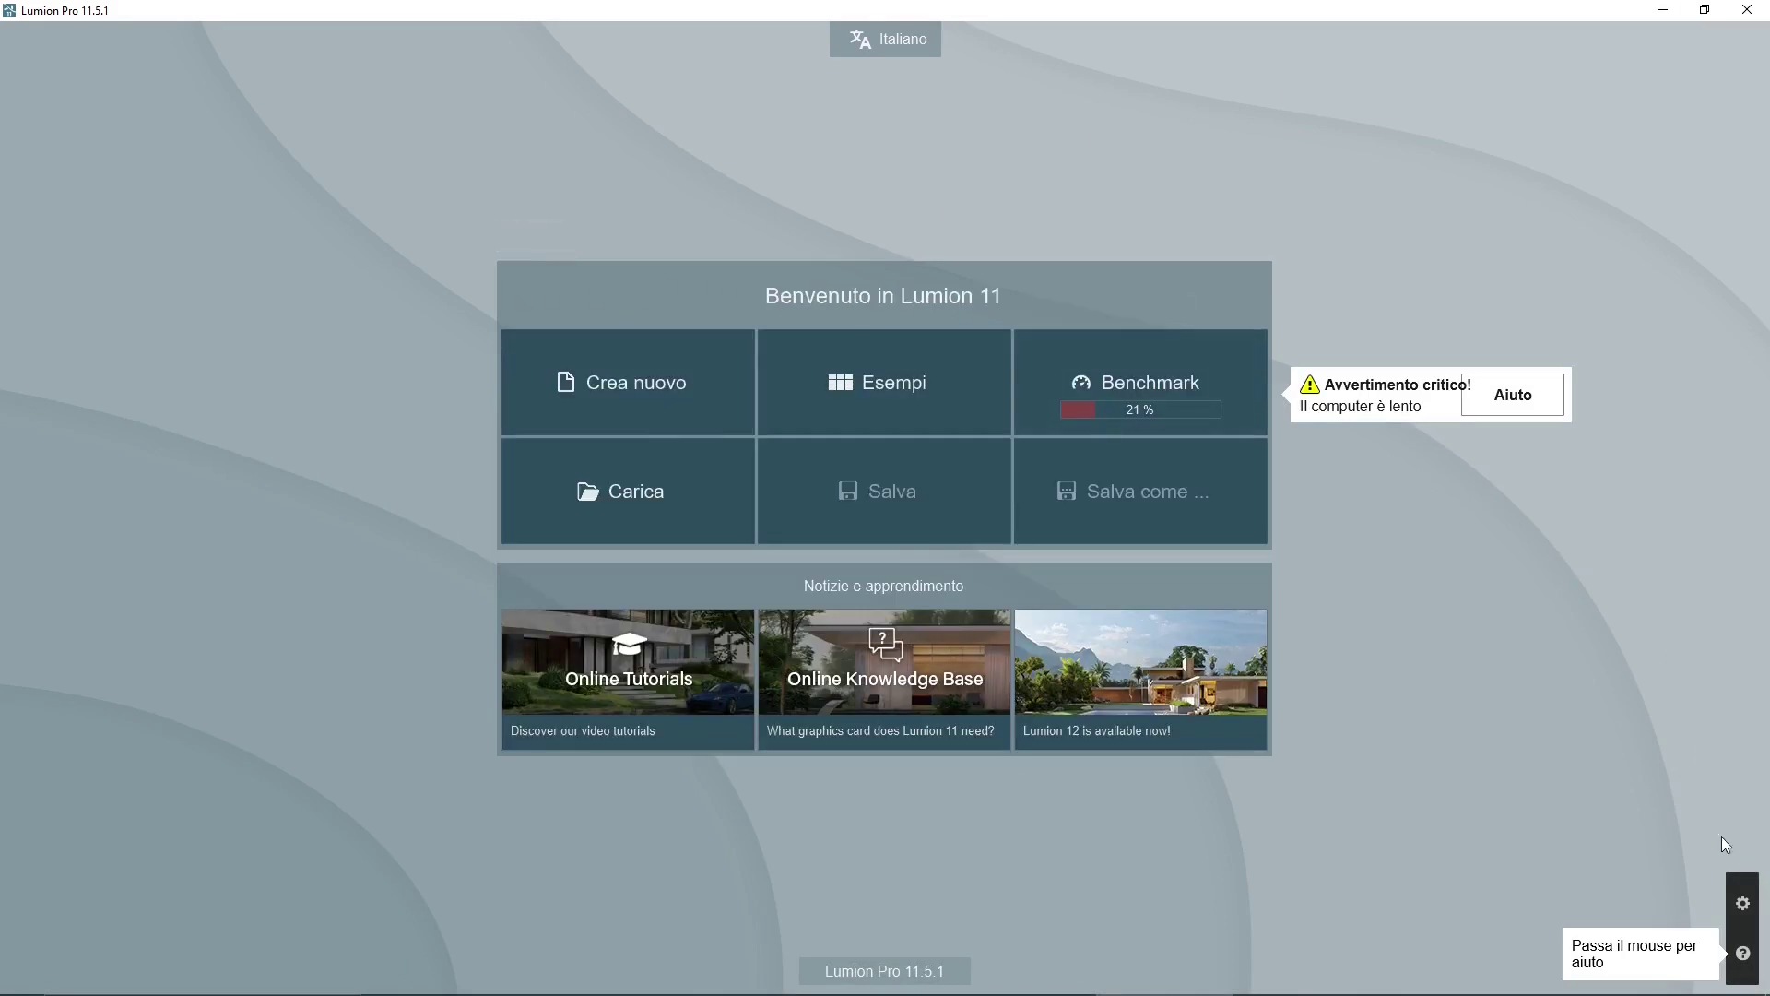
left_click(1742, 903)
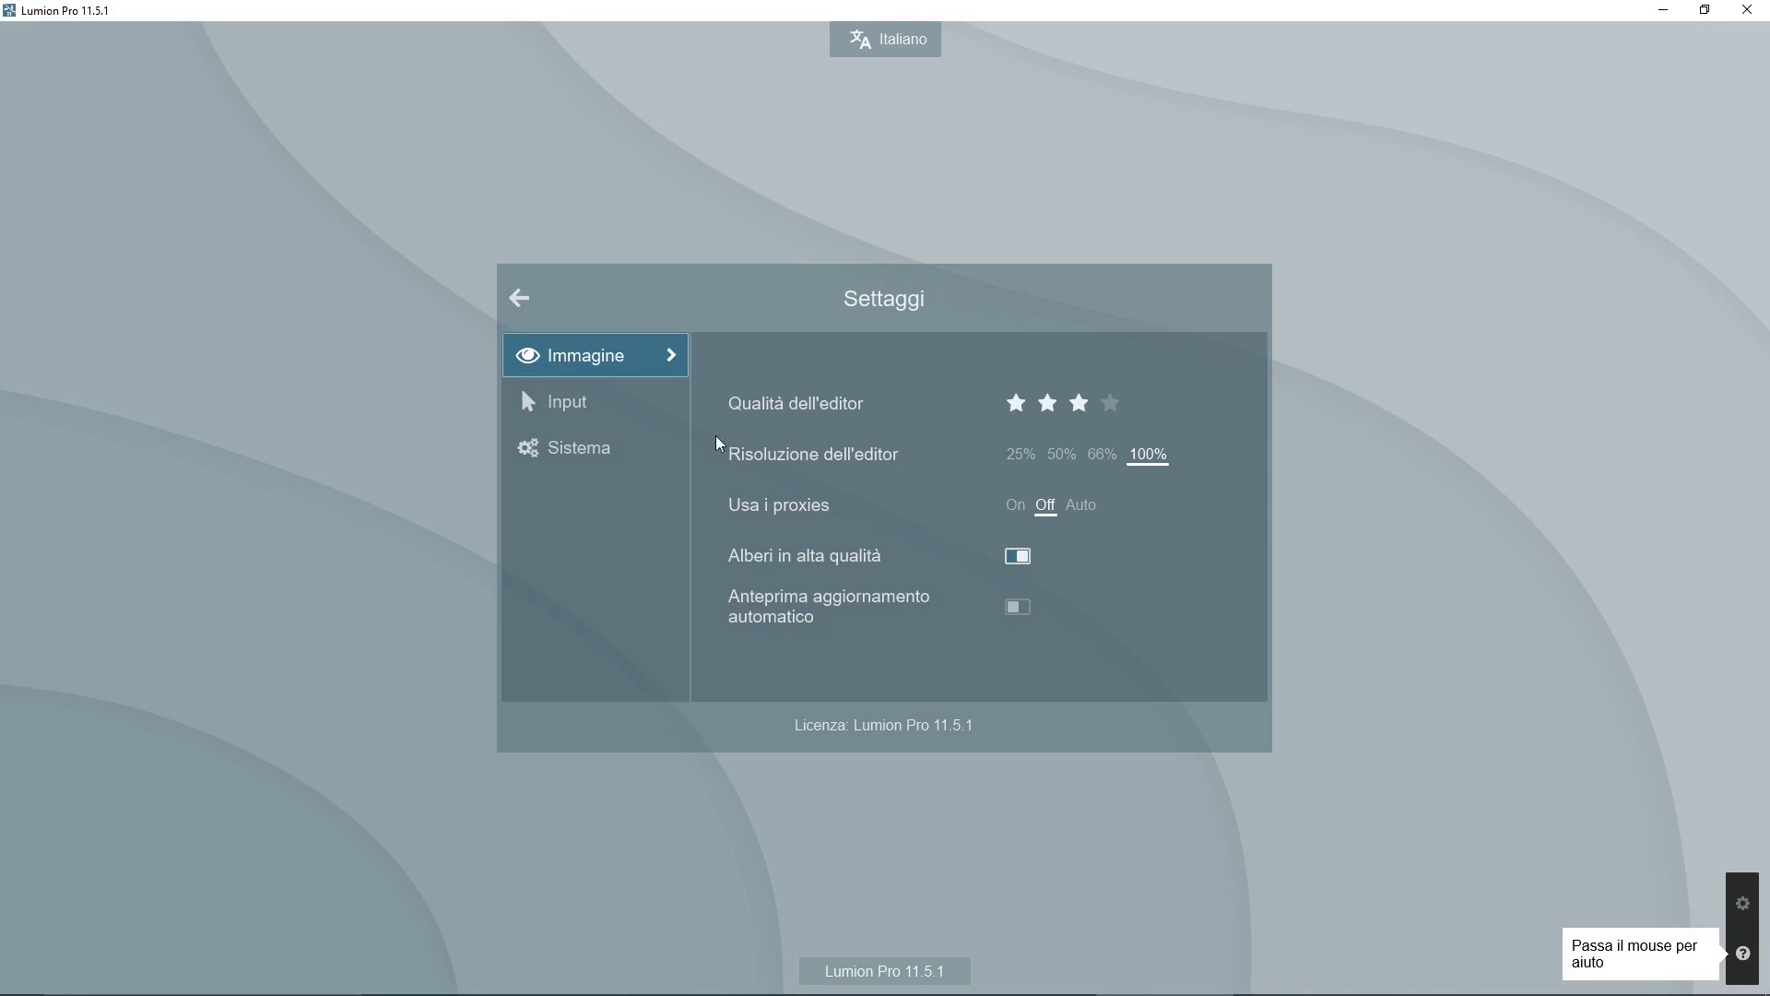
left_click(524, 294)
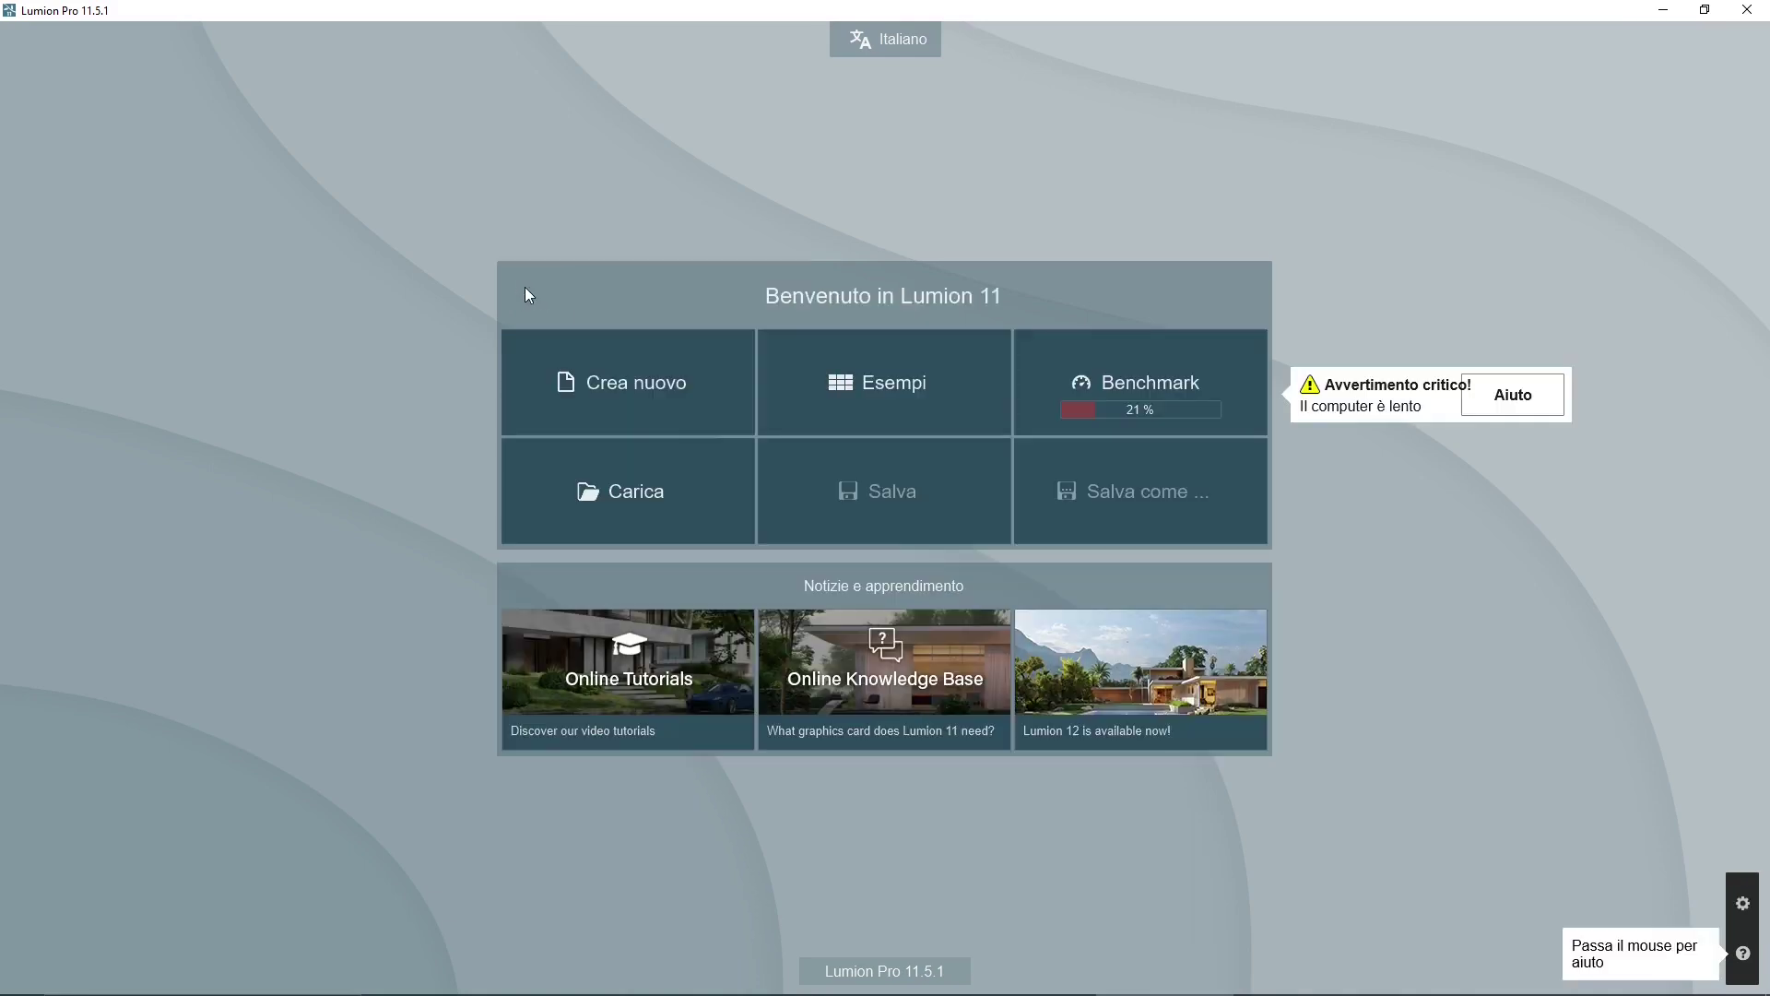
- Switch Lumion's interface language from Italiano to English and start a new project
left_click(883, 46)
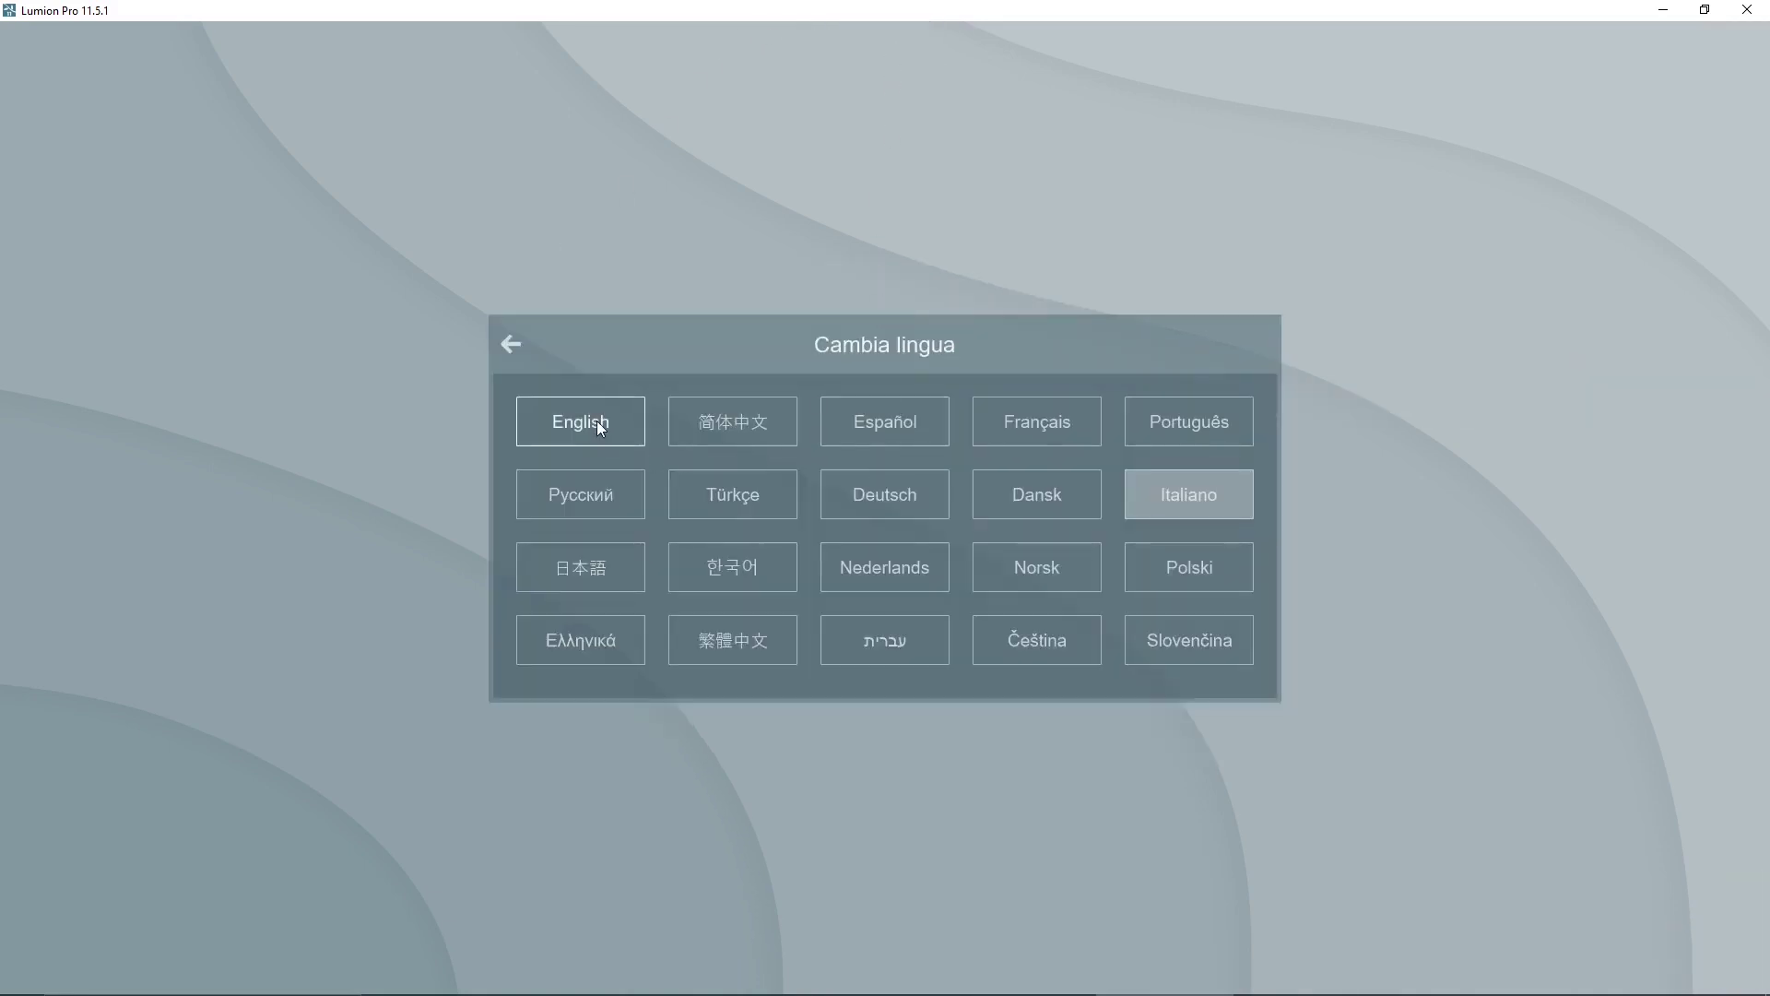
left_click(553, 411)
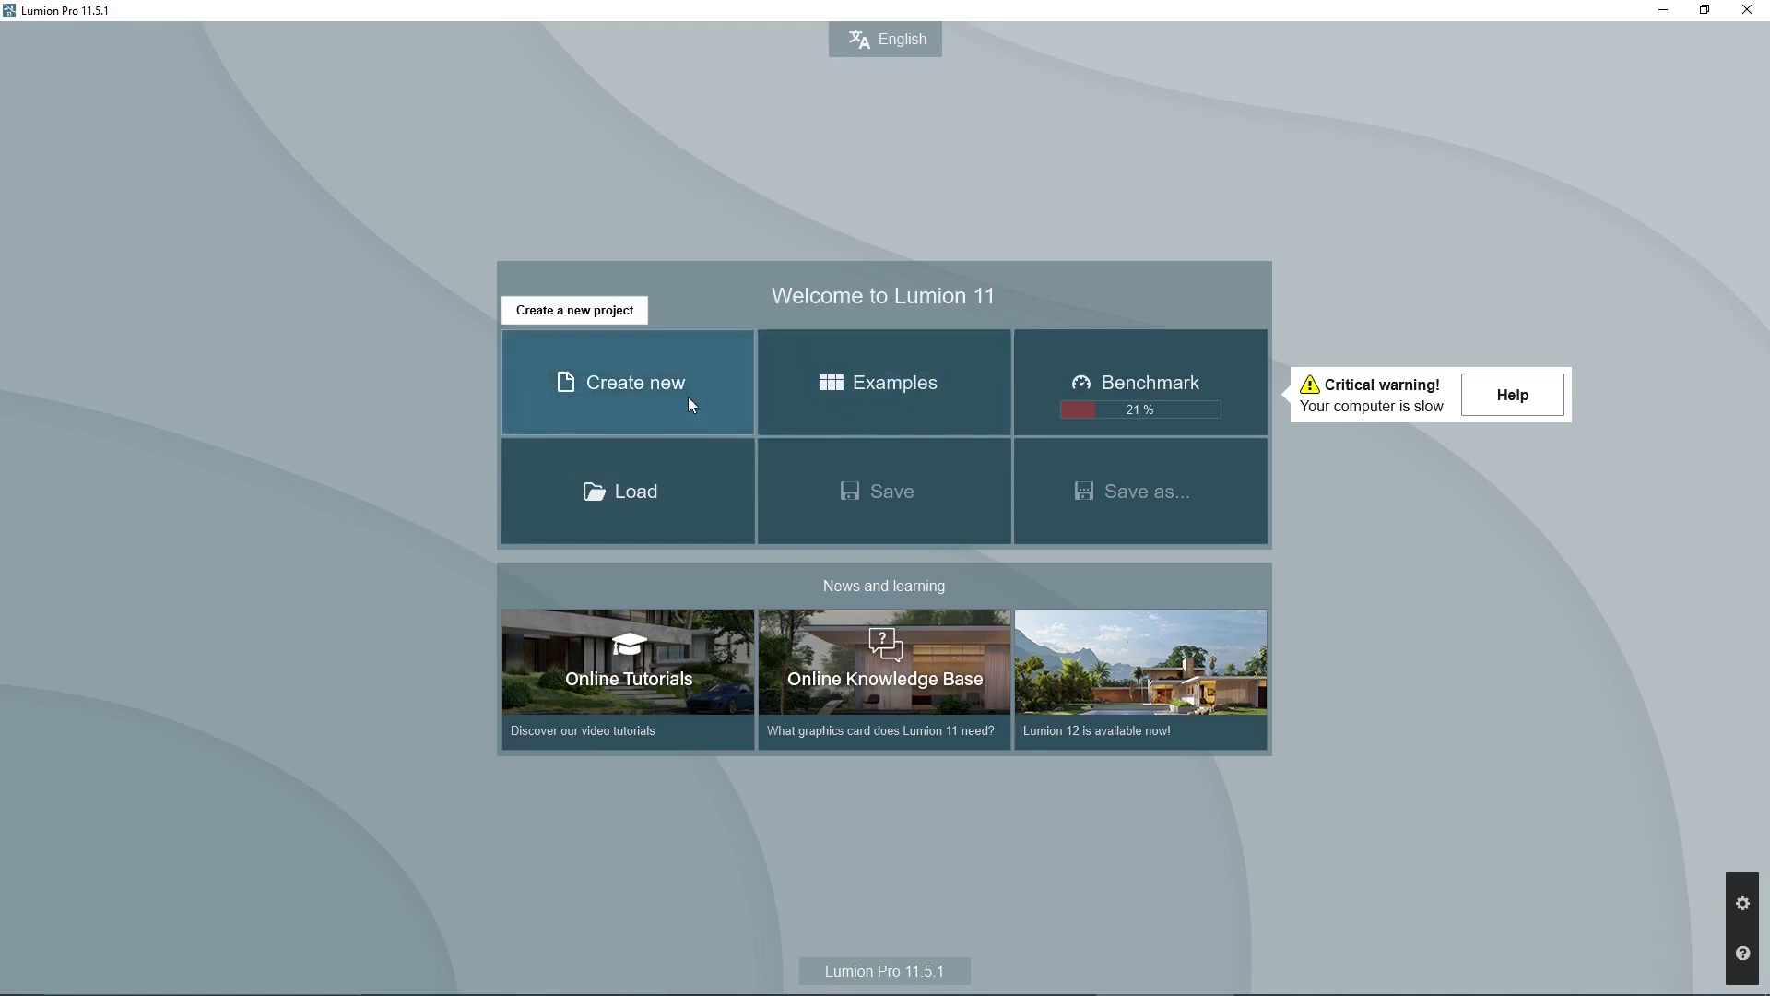
left_click(683, 394)
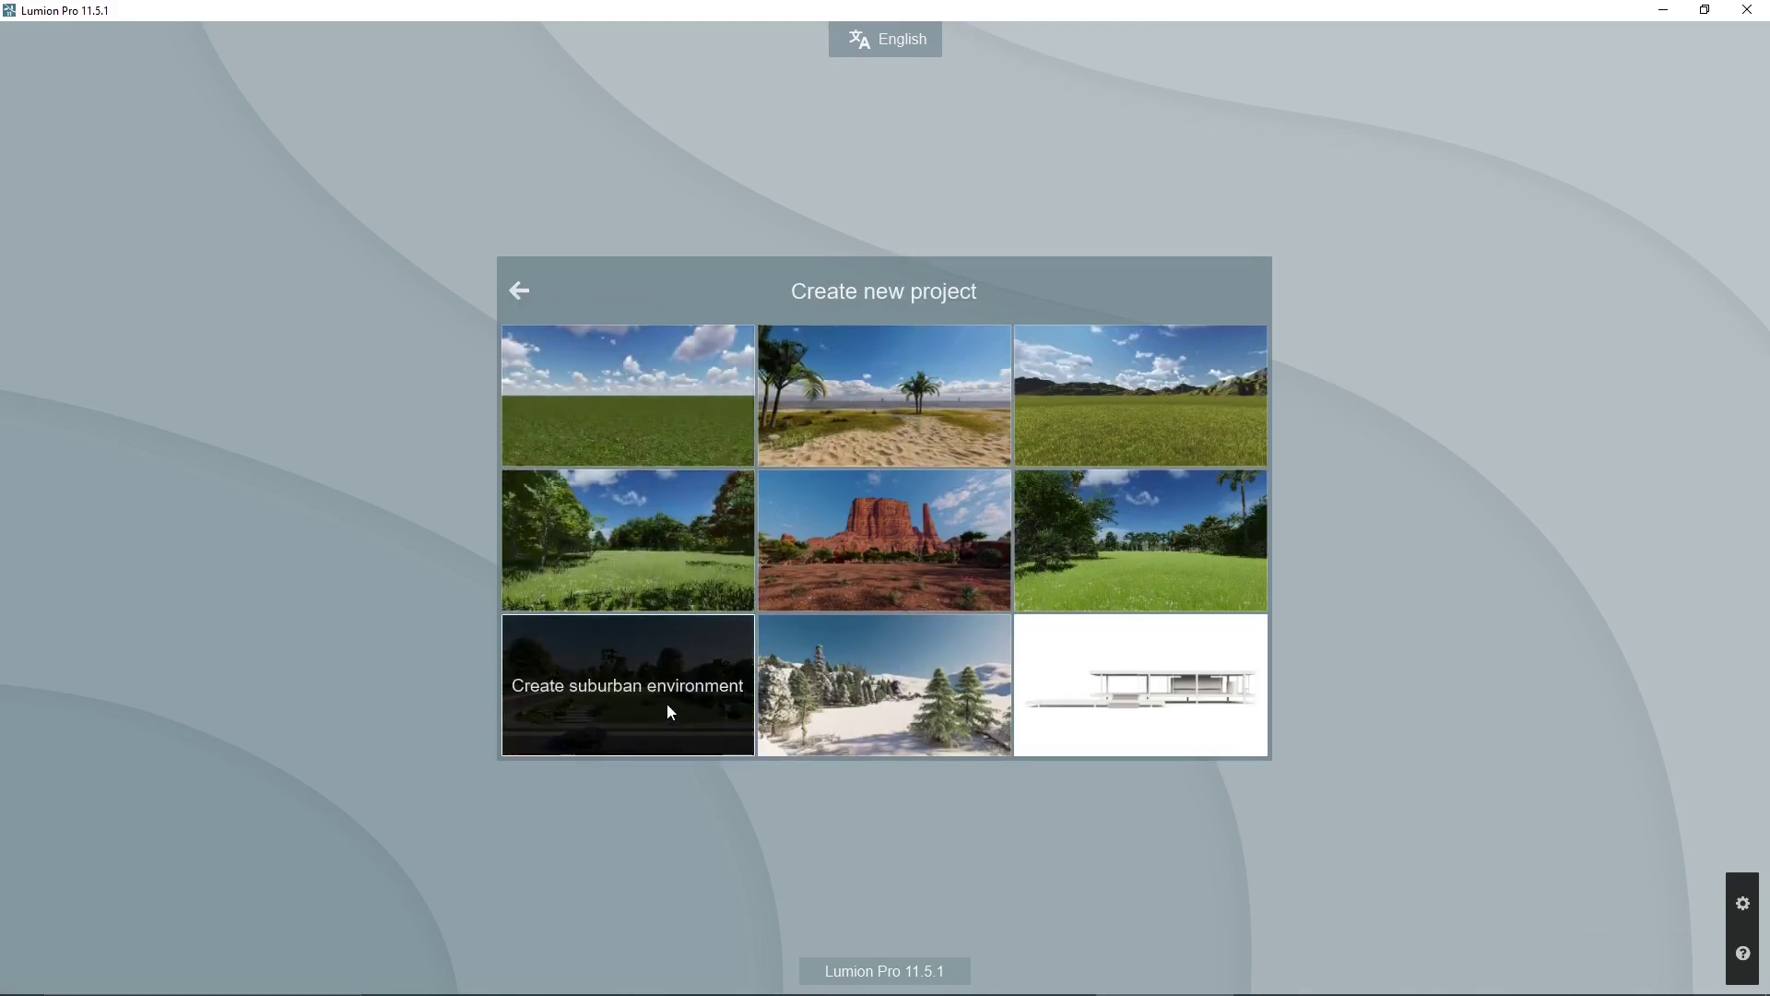
- Start a plain-environment project and choose Cinema 4D SciFi Scene.fbx from D:\WORKS\FBX for import
left_click(677, 416)
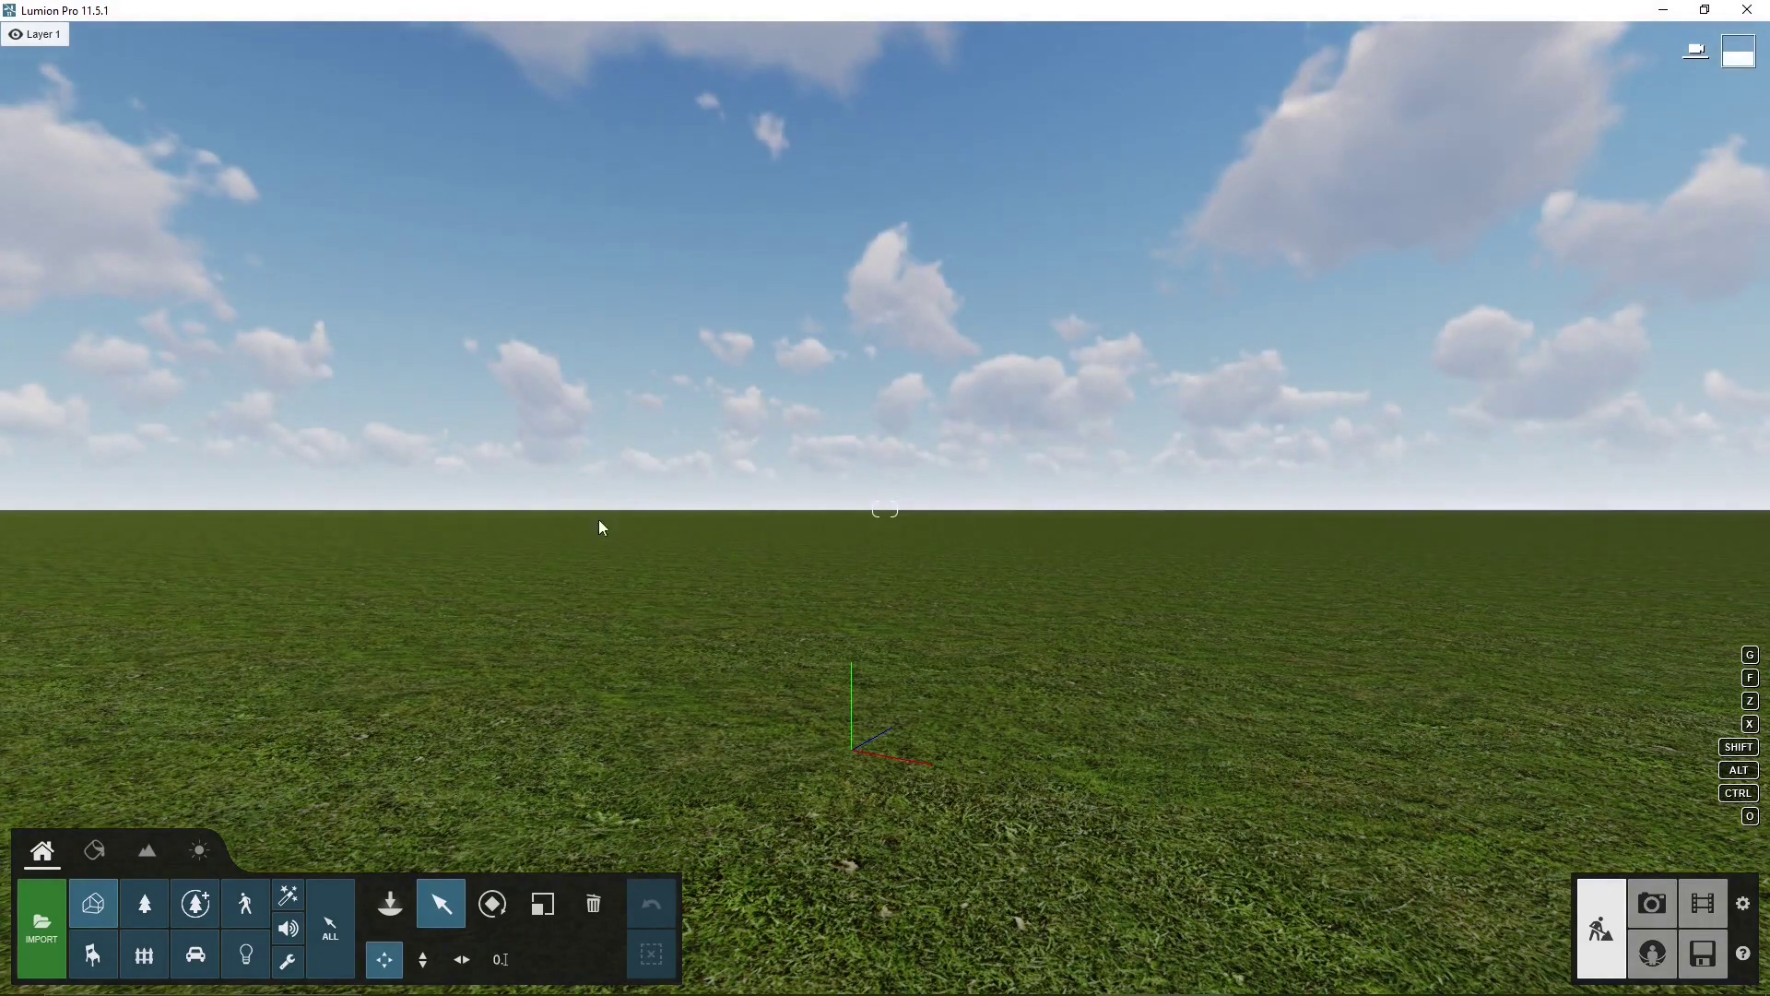
left_click(38, 911)
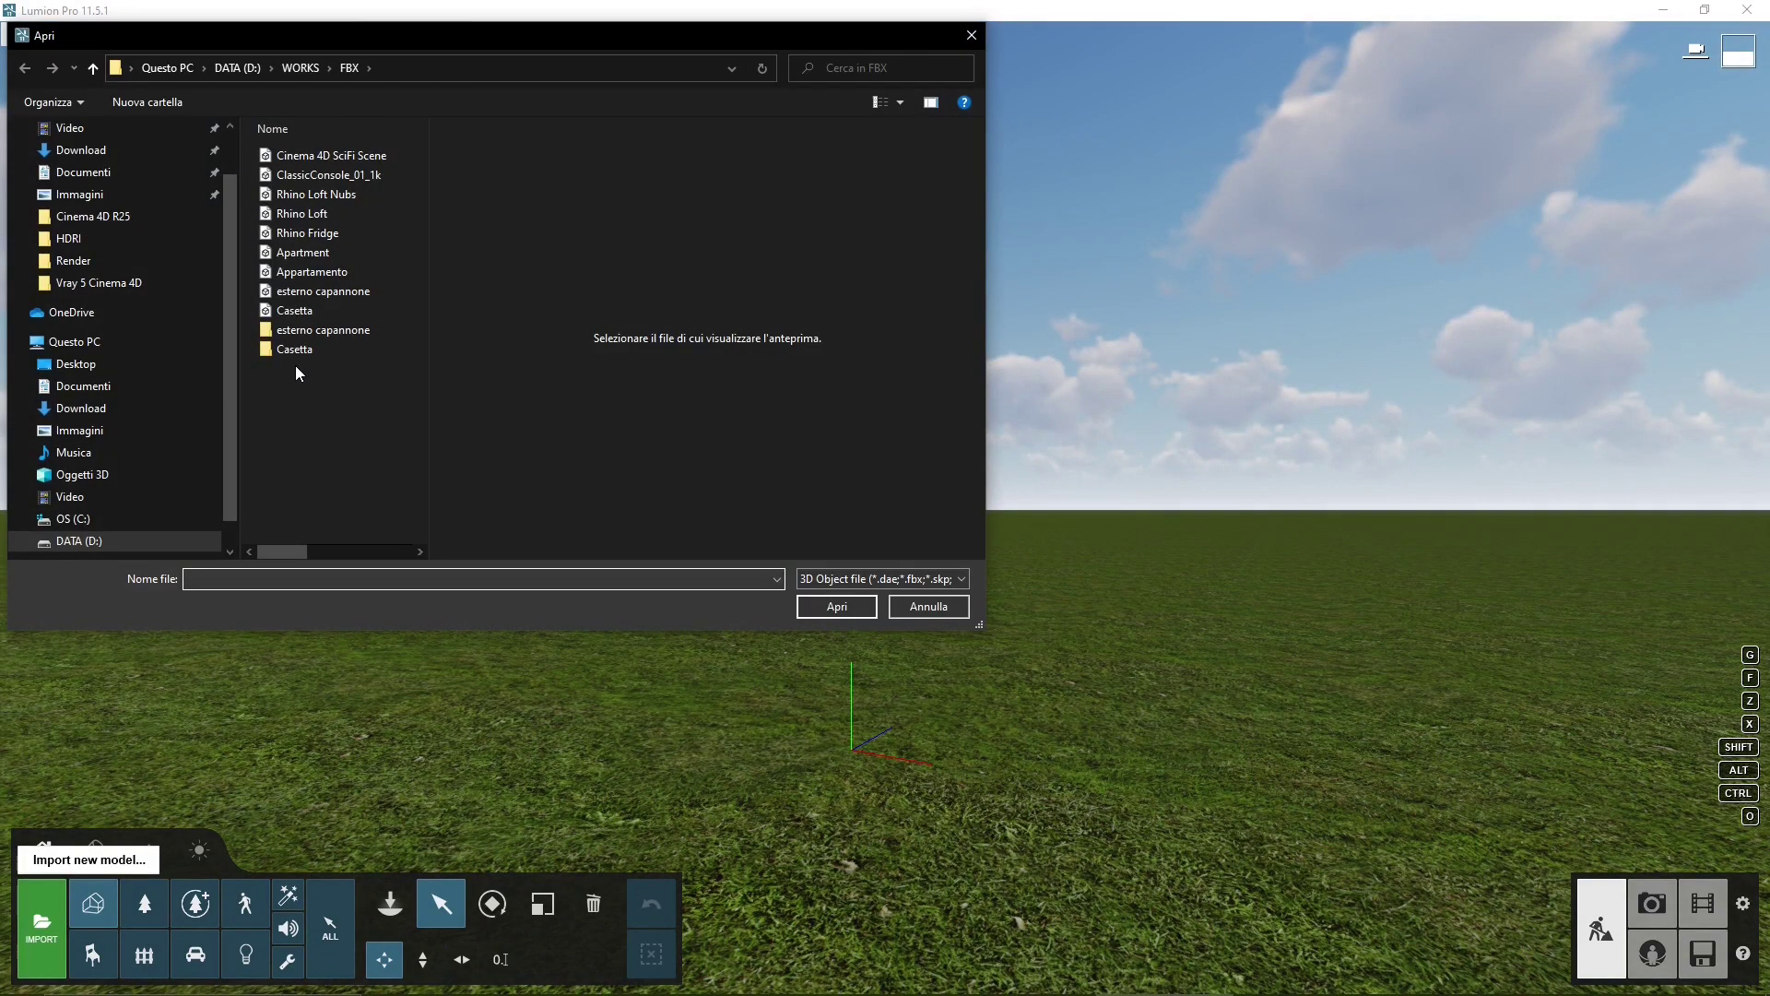
left_click(351, 157)
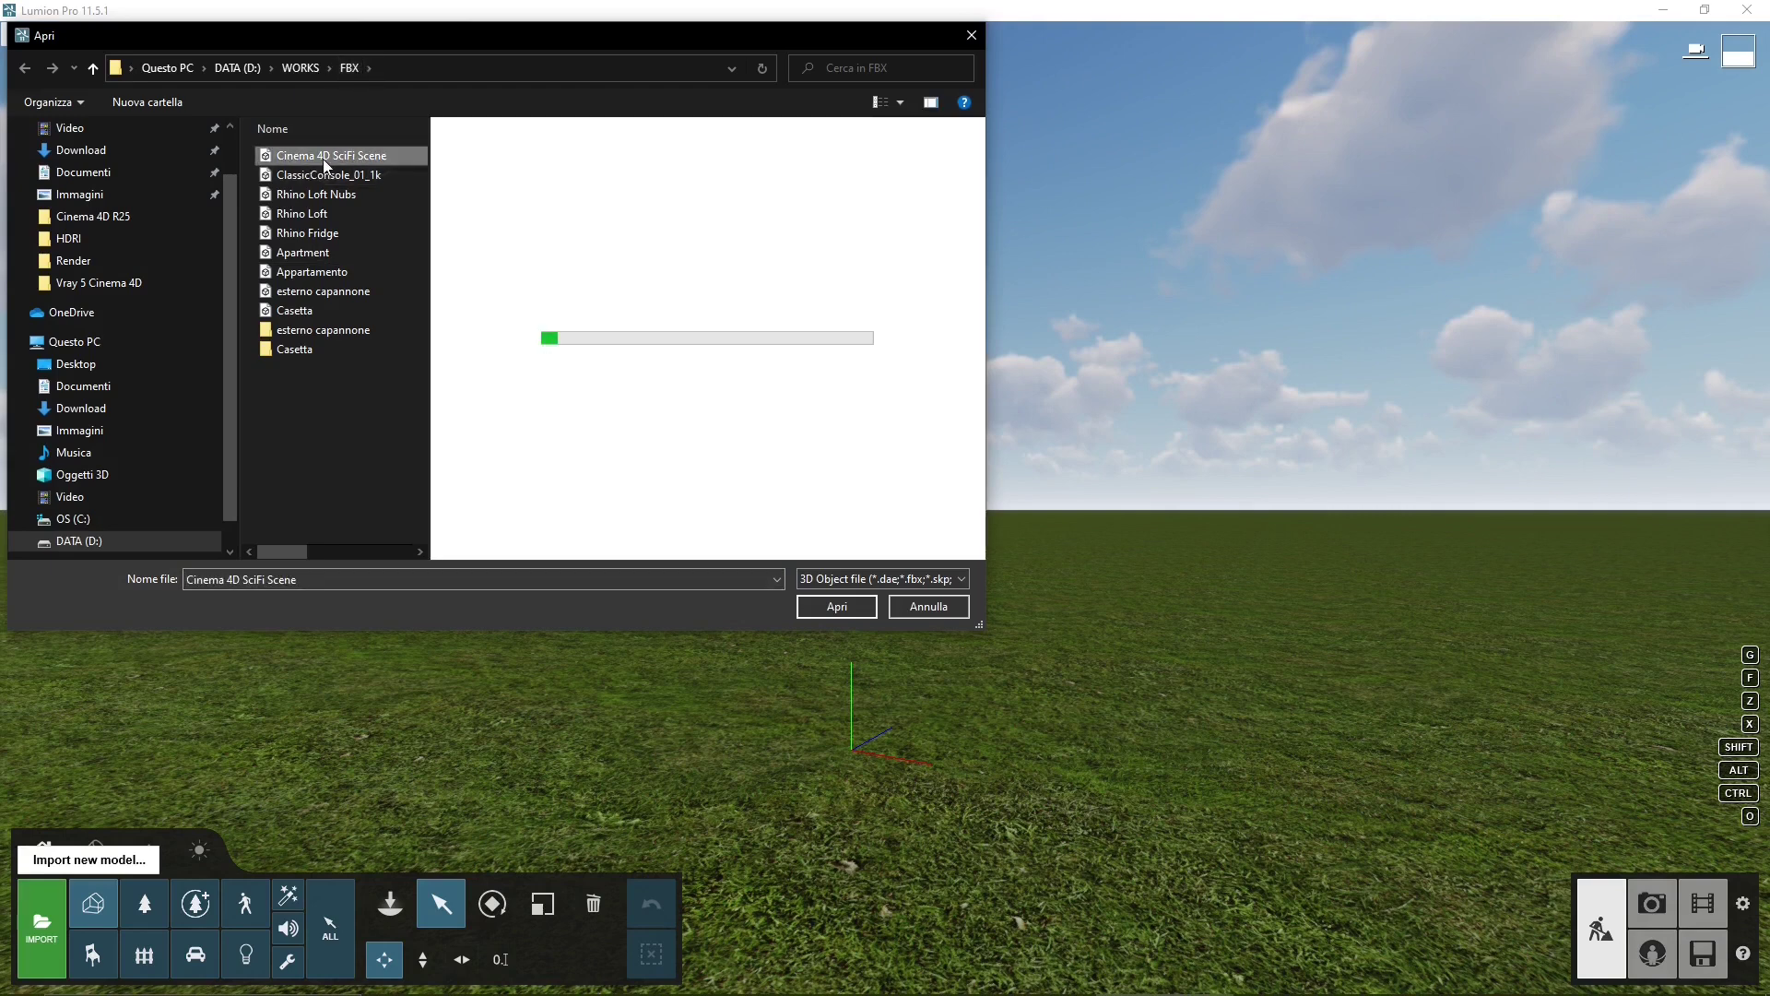
left_click(835, 612)
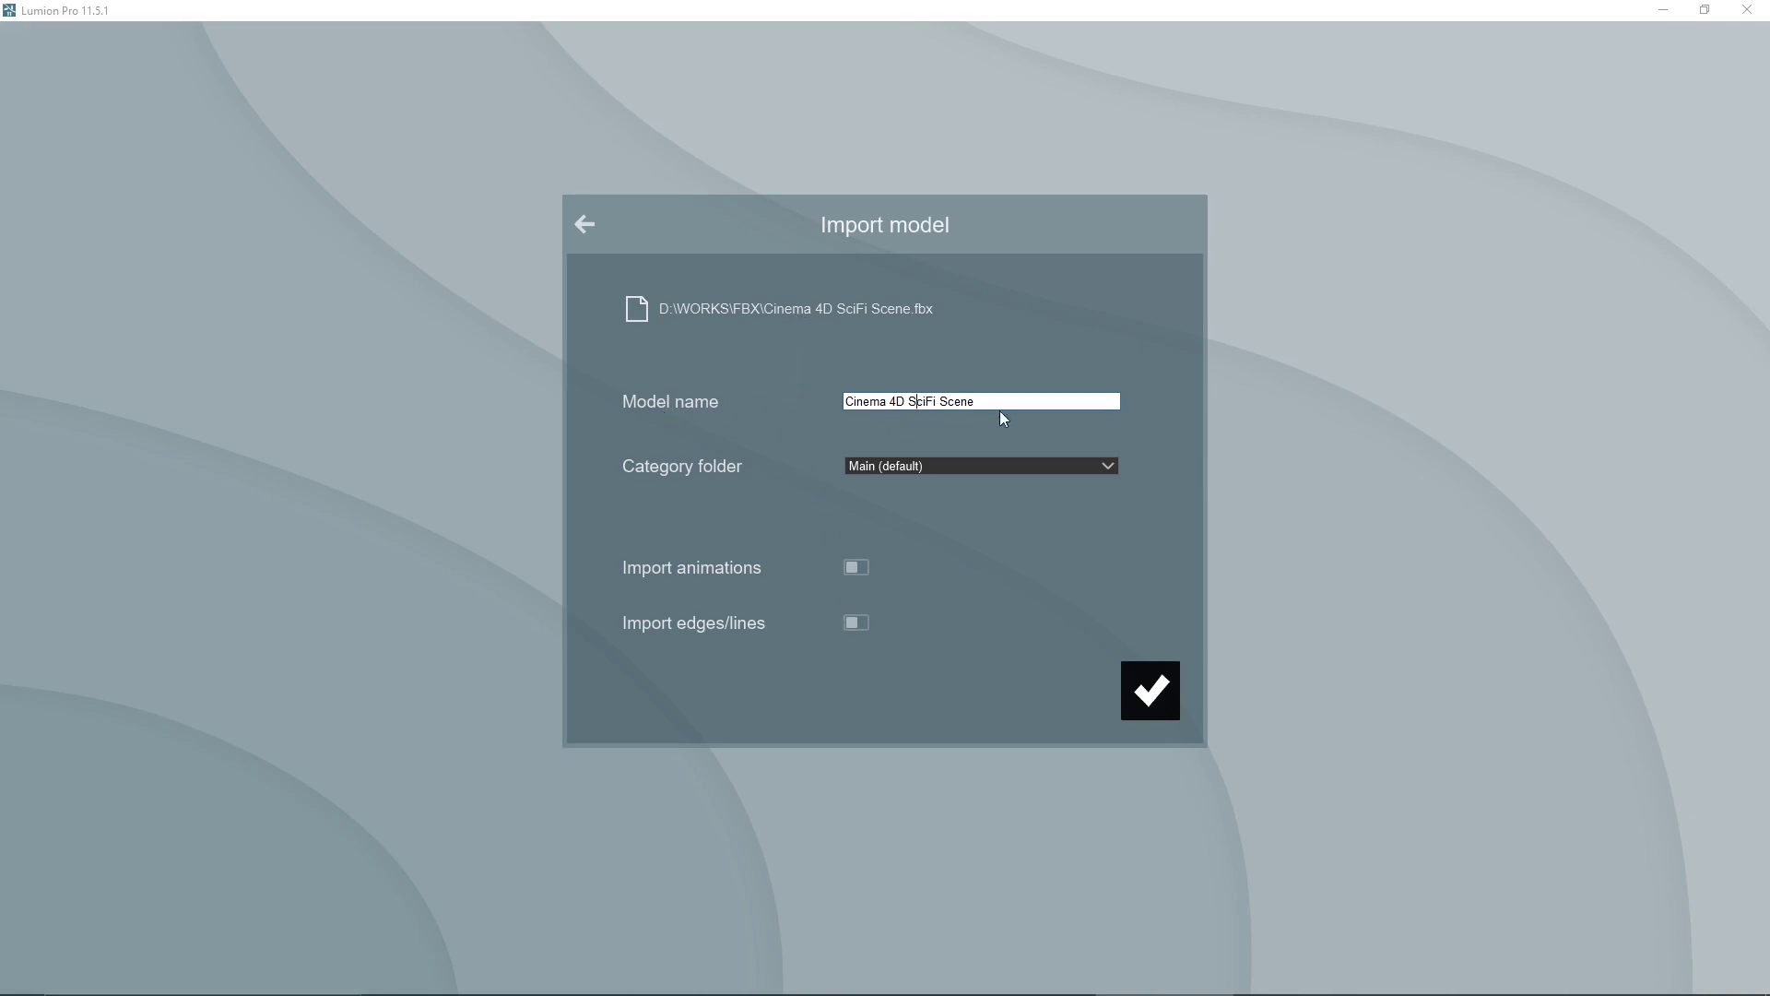
- Send the import to a new category folder named Cinema4D with Import animations switched on
left_click_drag(1007, 407, 827, 405)
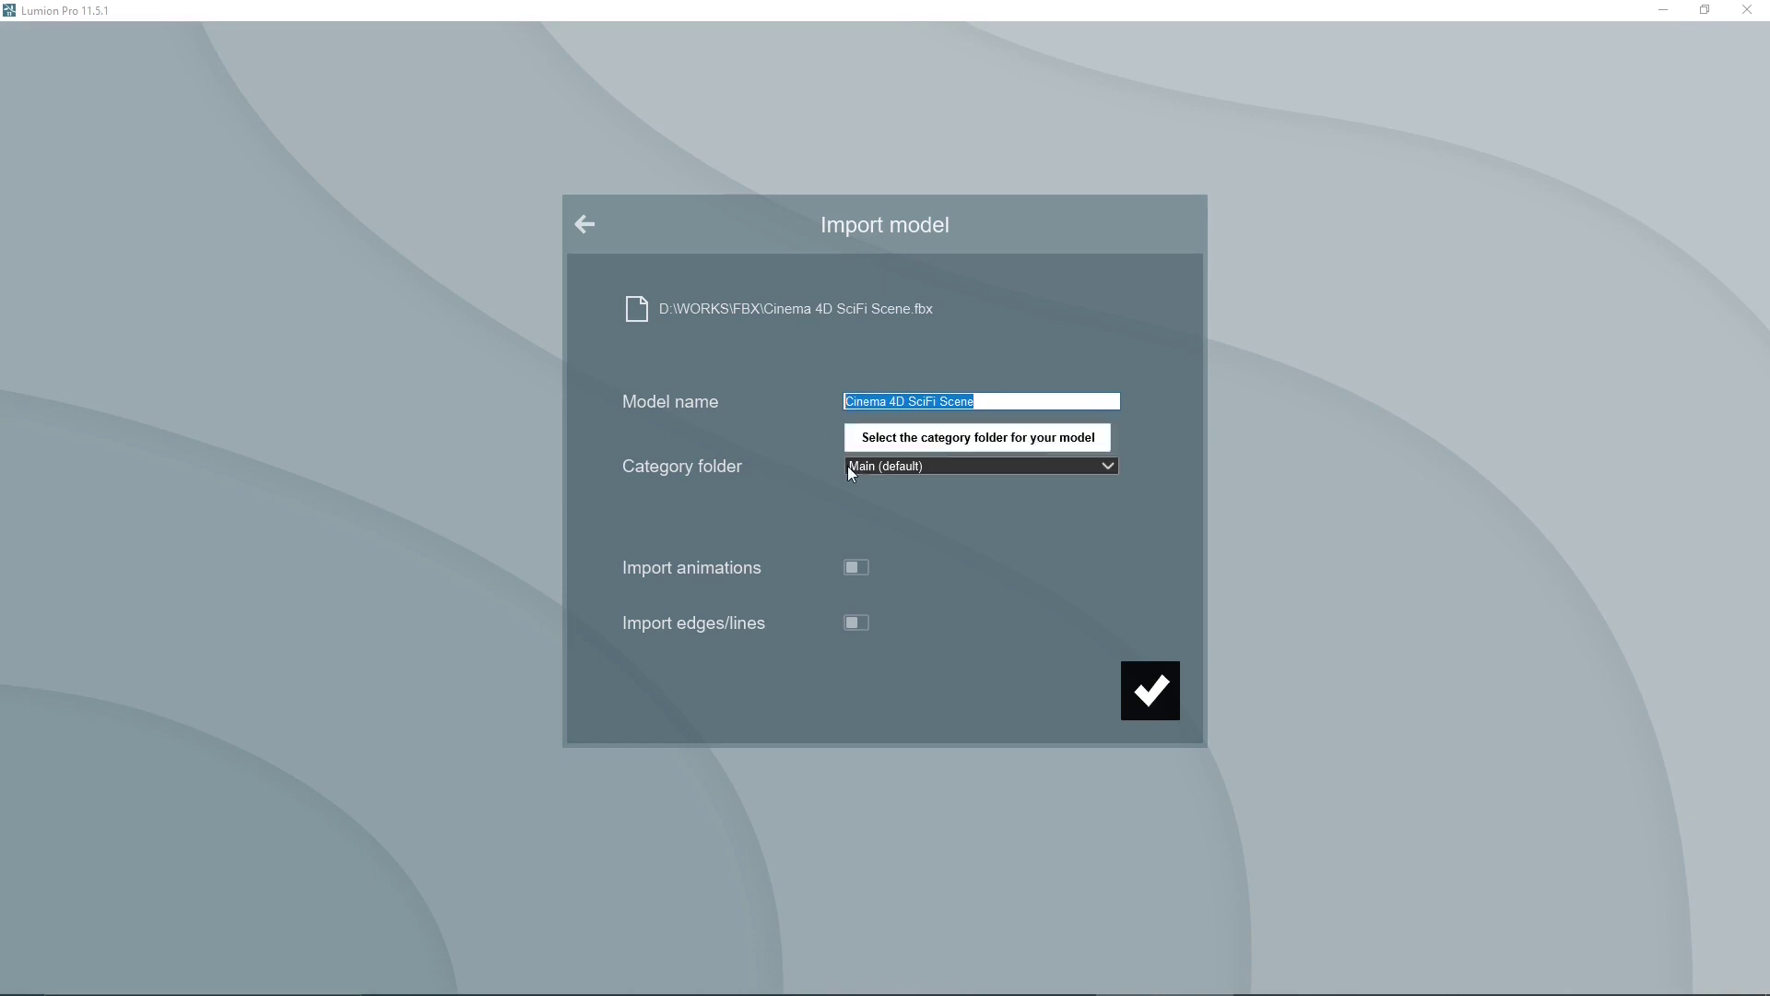
left_click(849, 467)
left_click(800, 440)
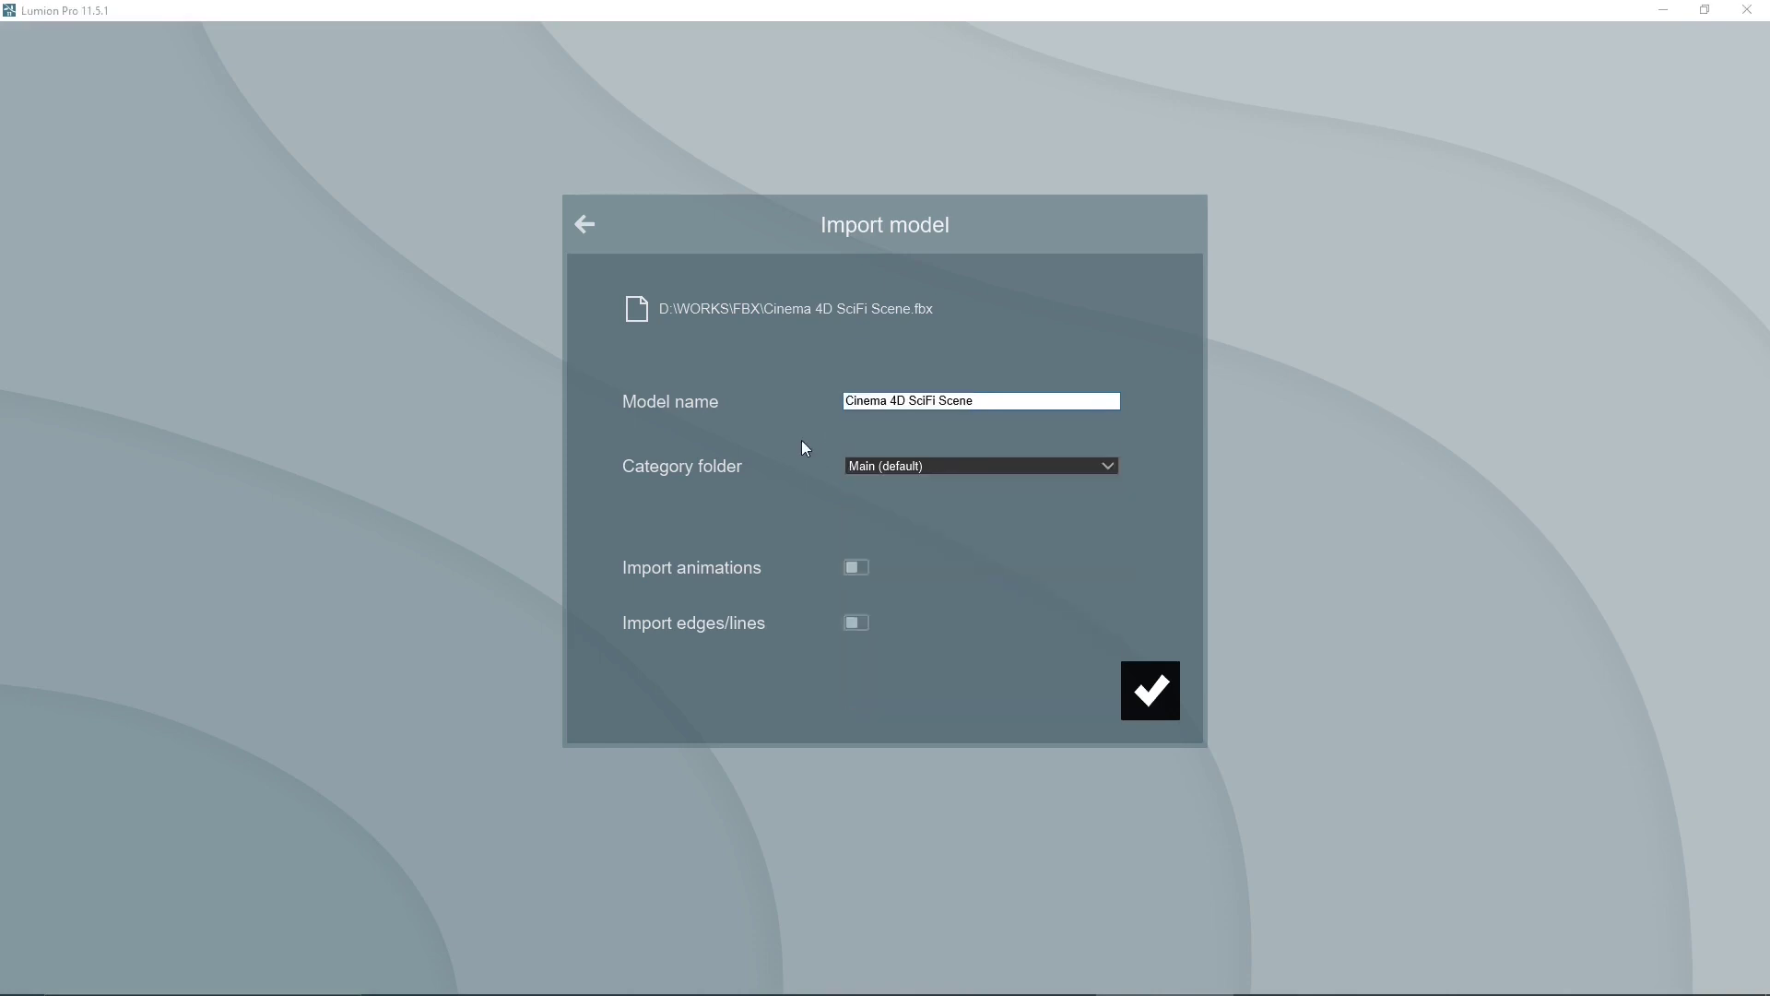
left_click(878, 467)
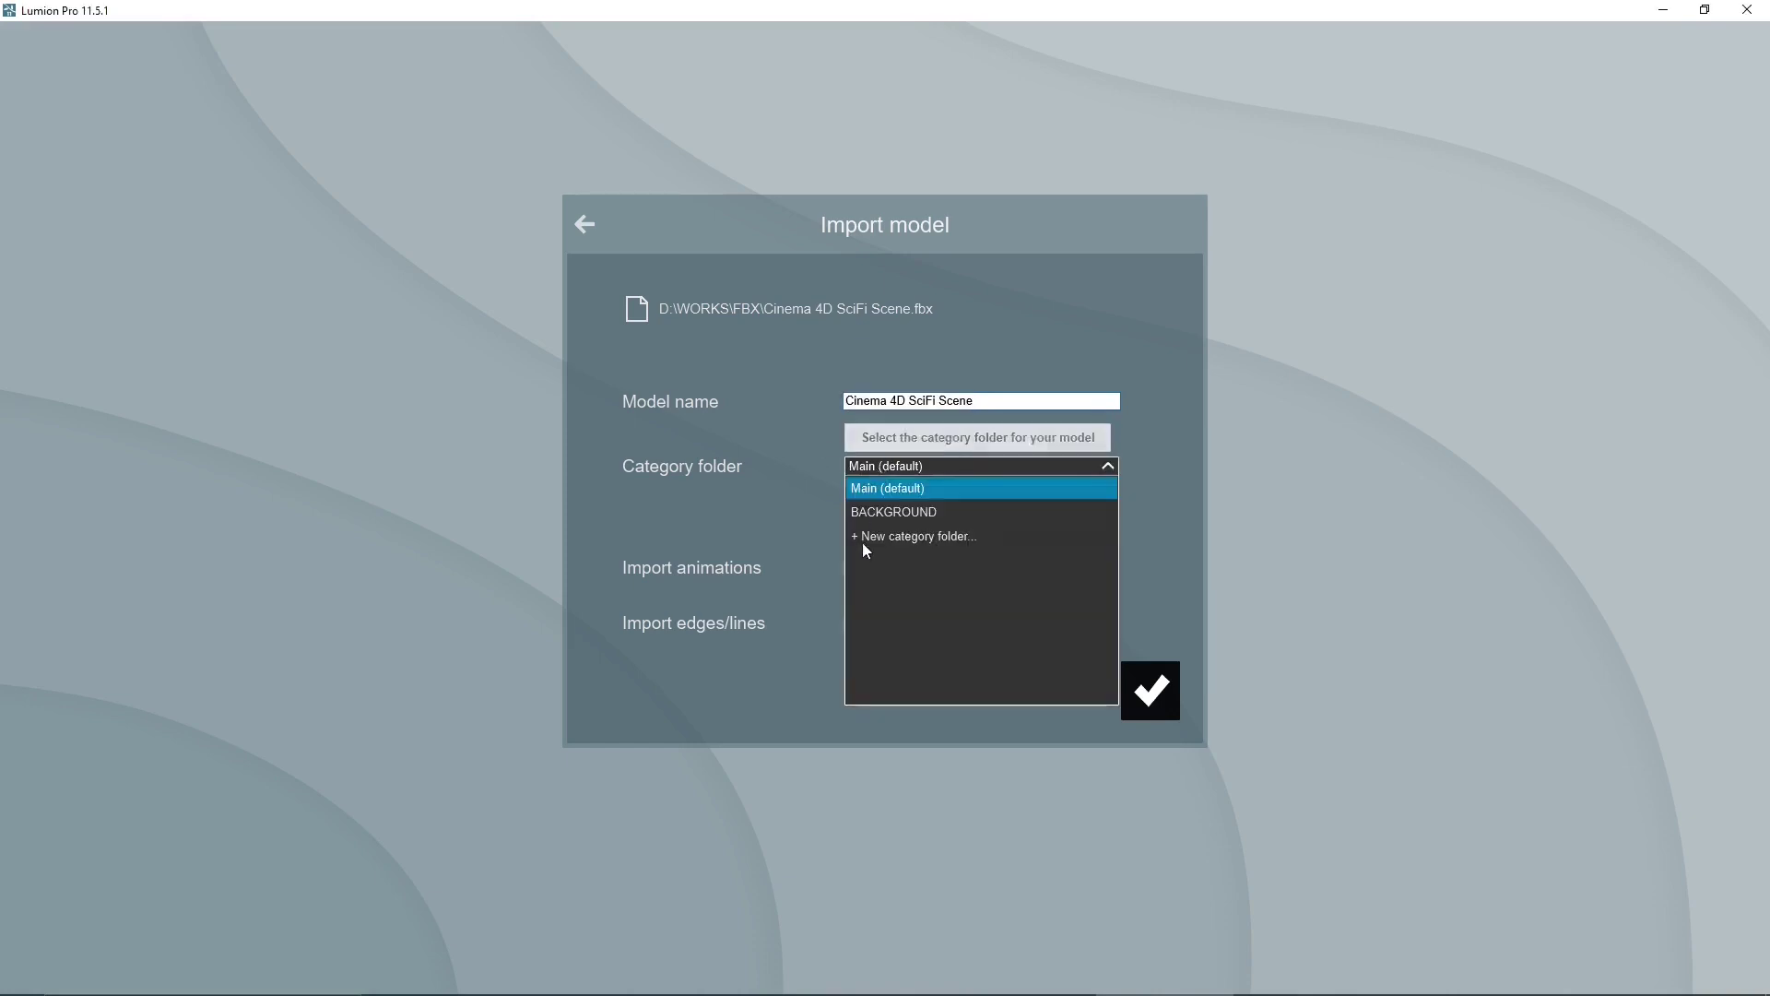
left_click(916, 540)
left_click(922, 486)
type("Cinema")
key("BackSpace")
type("ma")
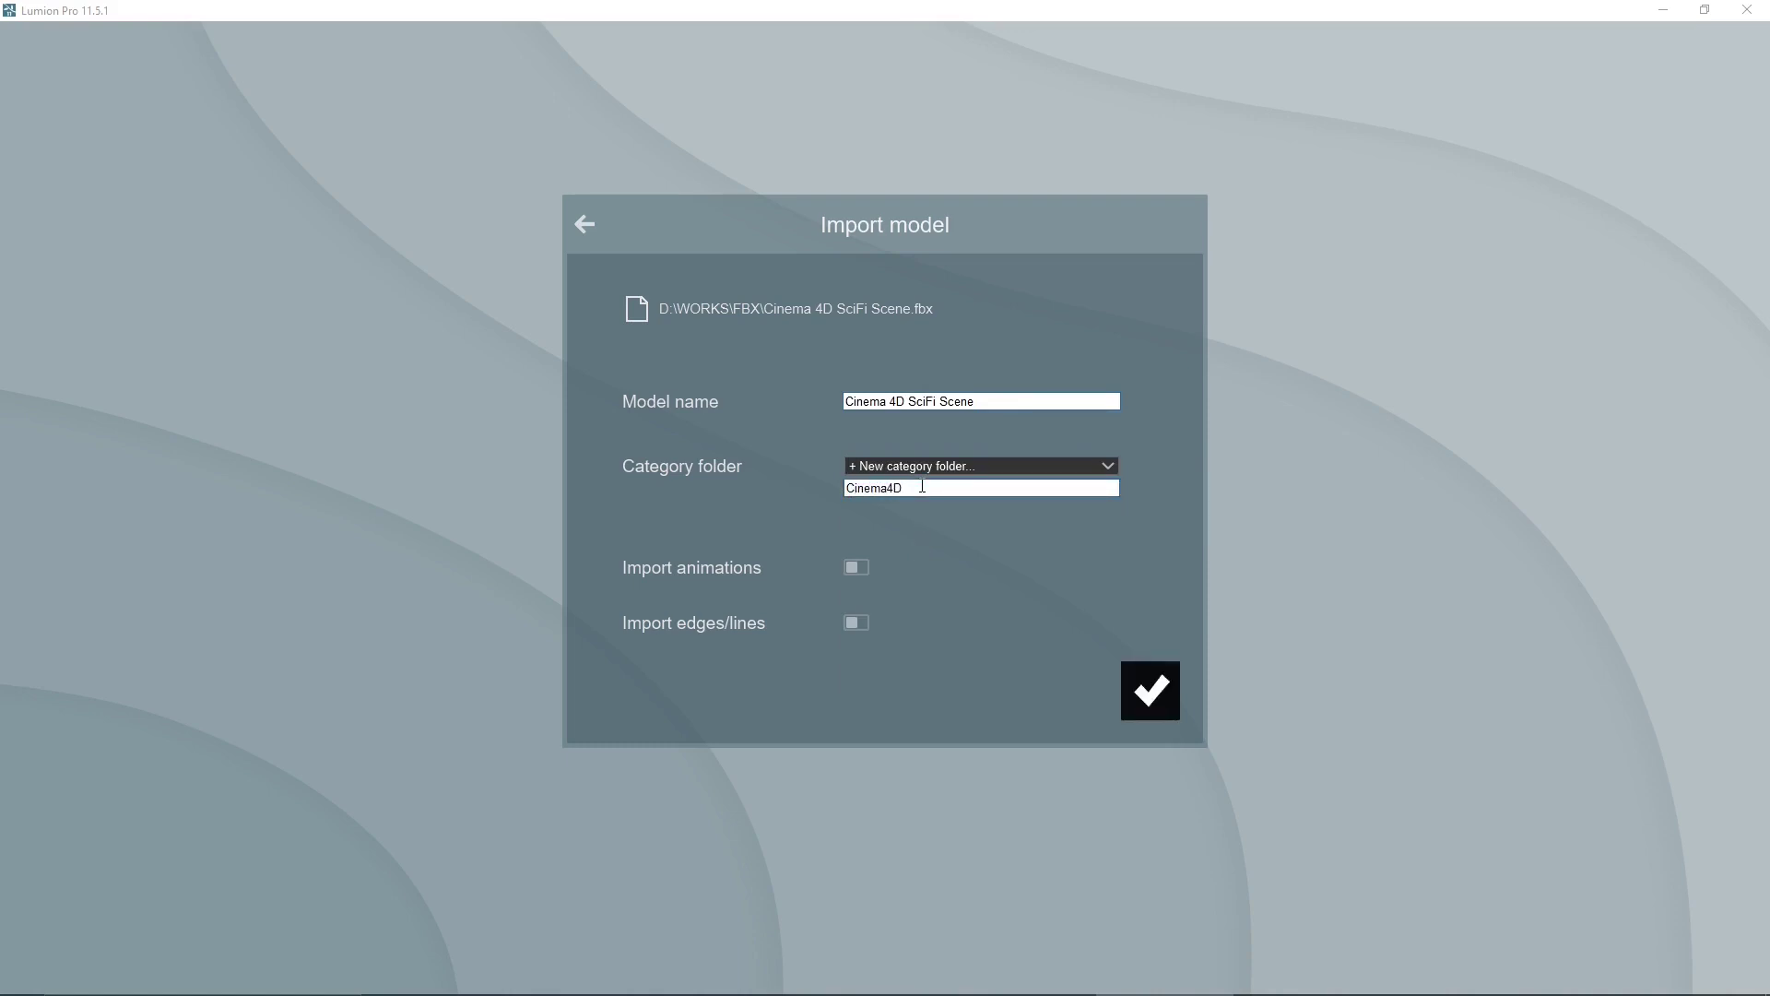
left_click(856, 567)
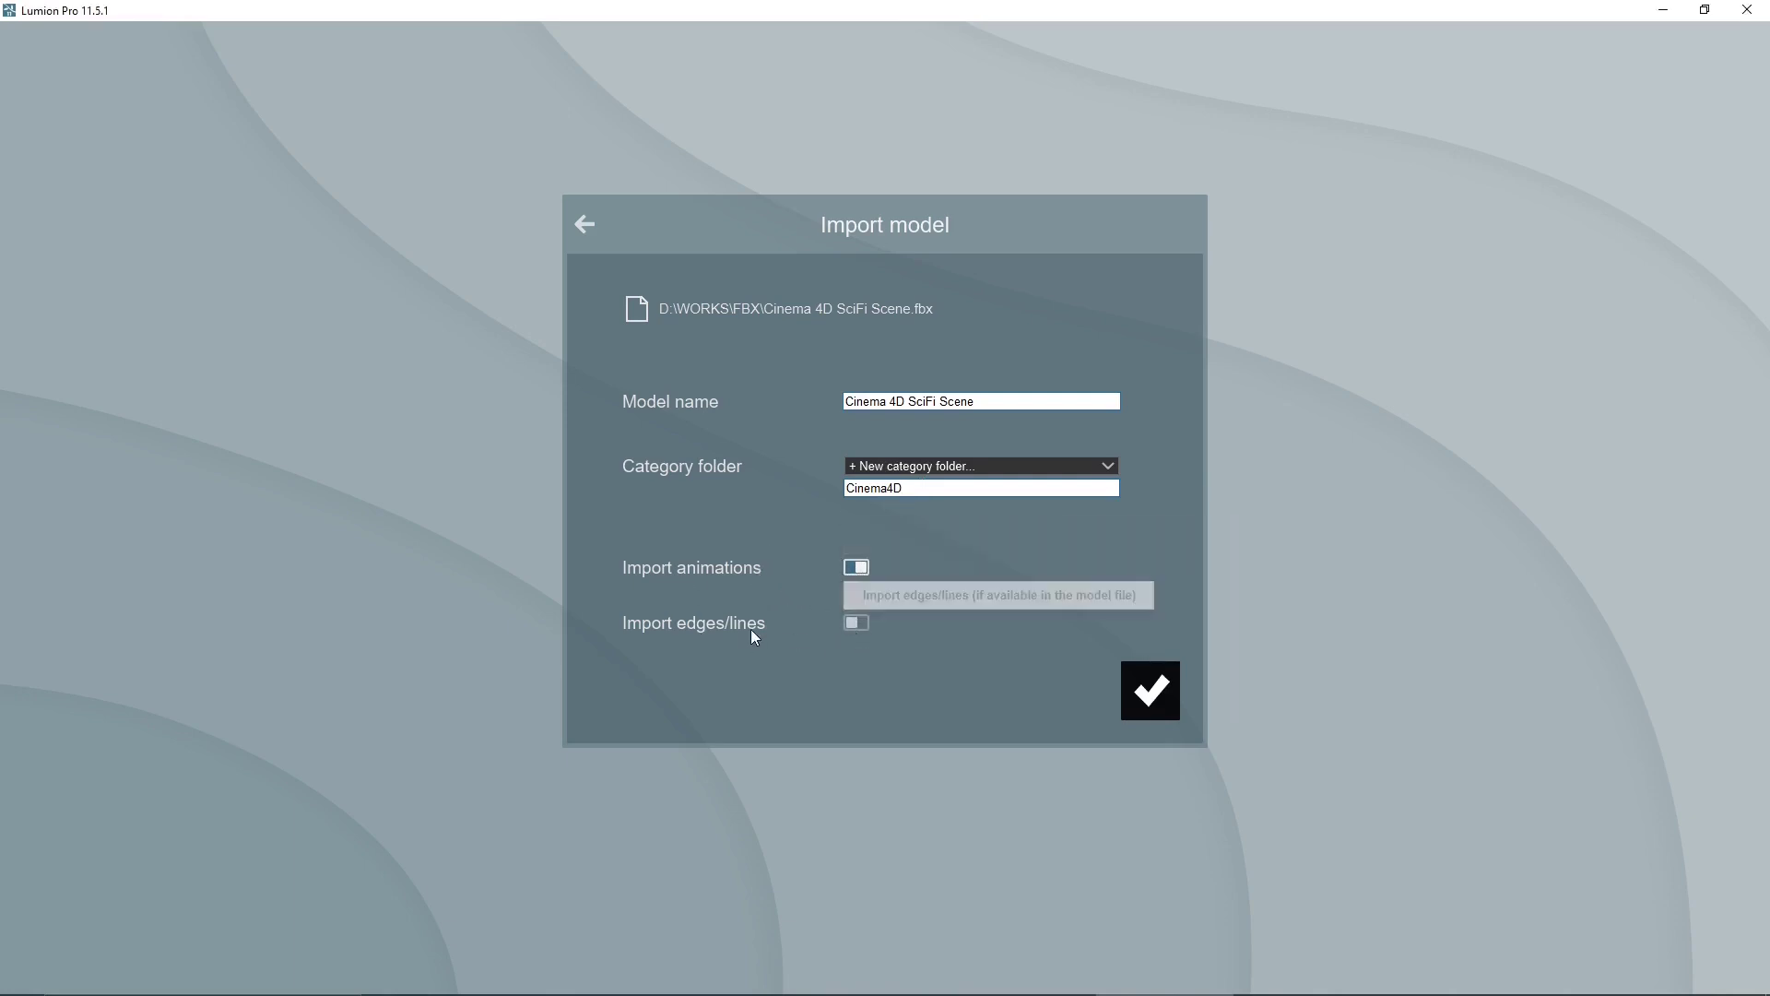
left_click(856, 623)
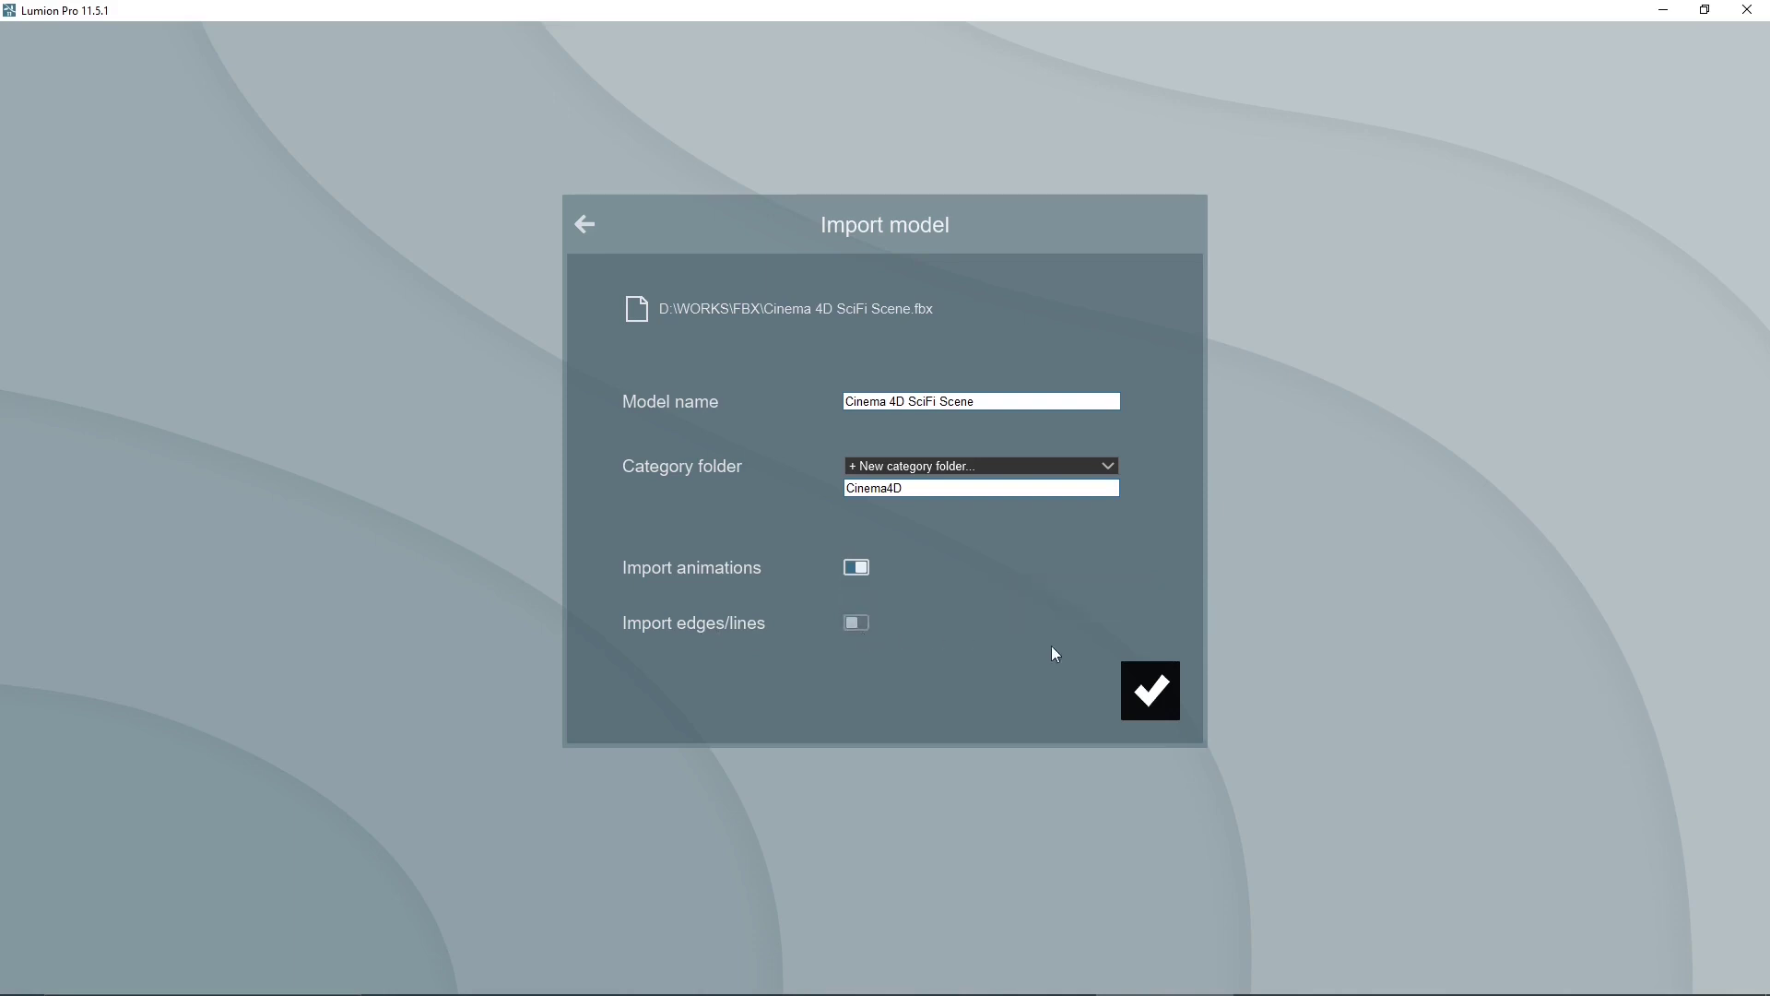
- Run the import of Cinema 4D SciFi Scene into the Cinema4D category
left_click(1150, 691)
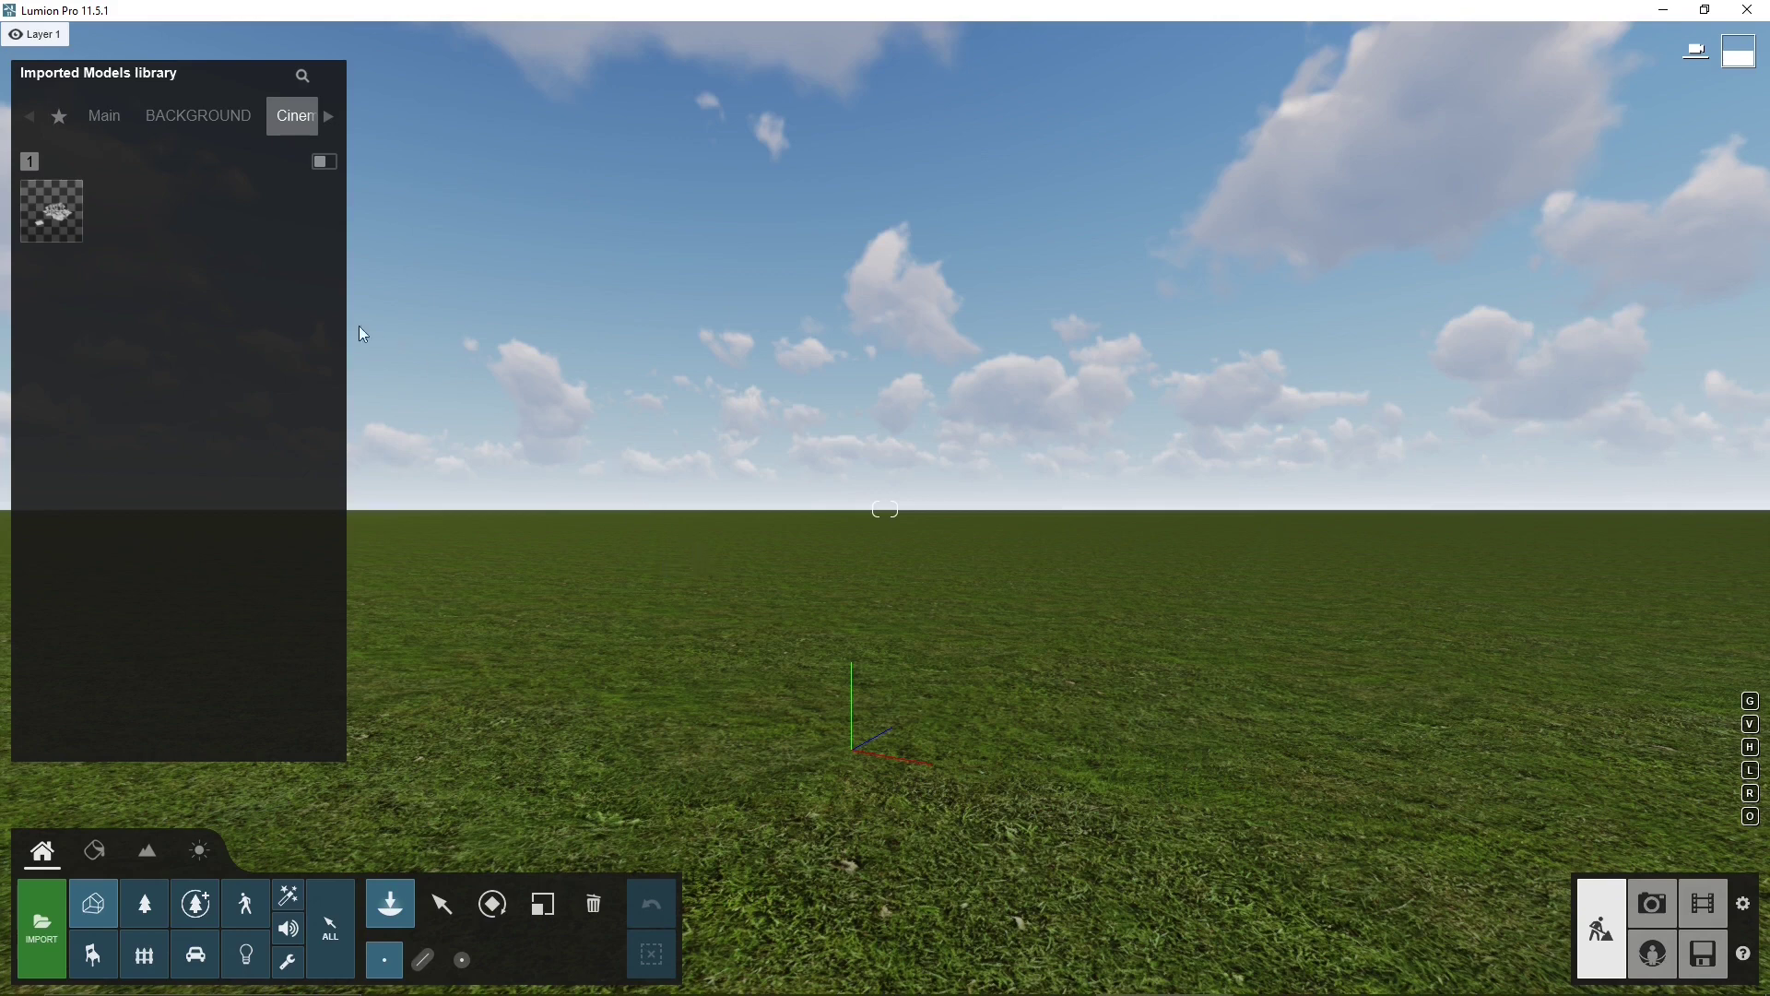
- Place the Cinema 4D SciFi Scene model onto the project's ground
left_click(60, 234)
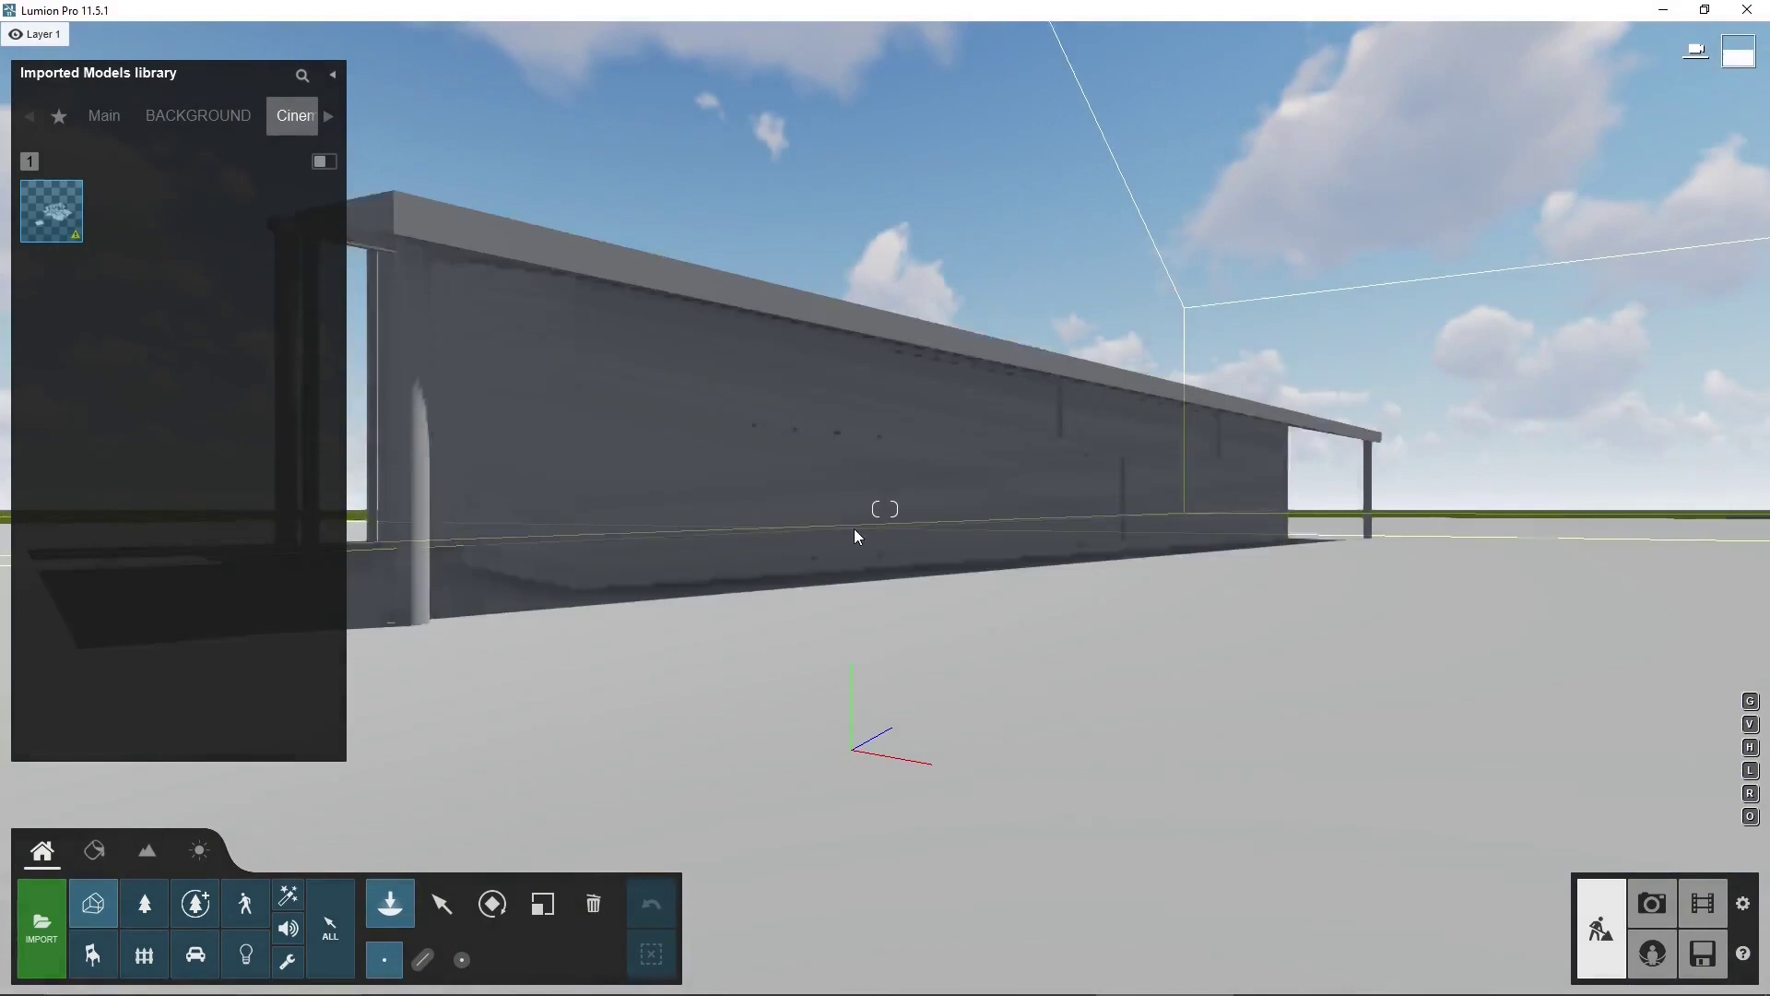
left_click(853, 528)
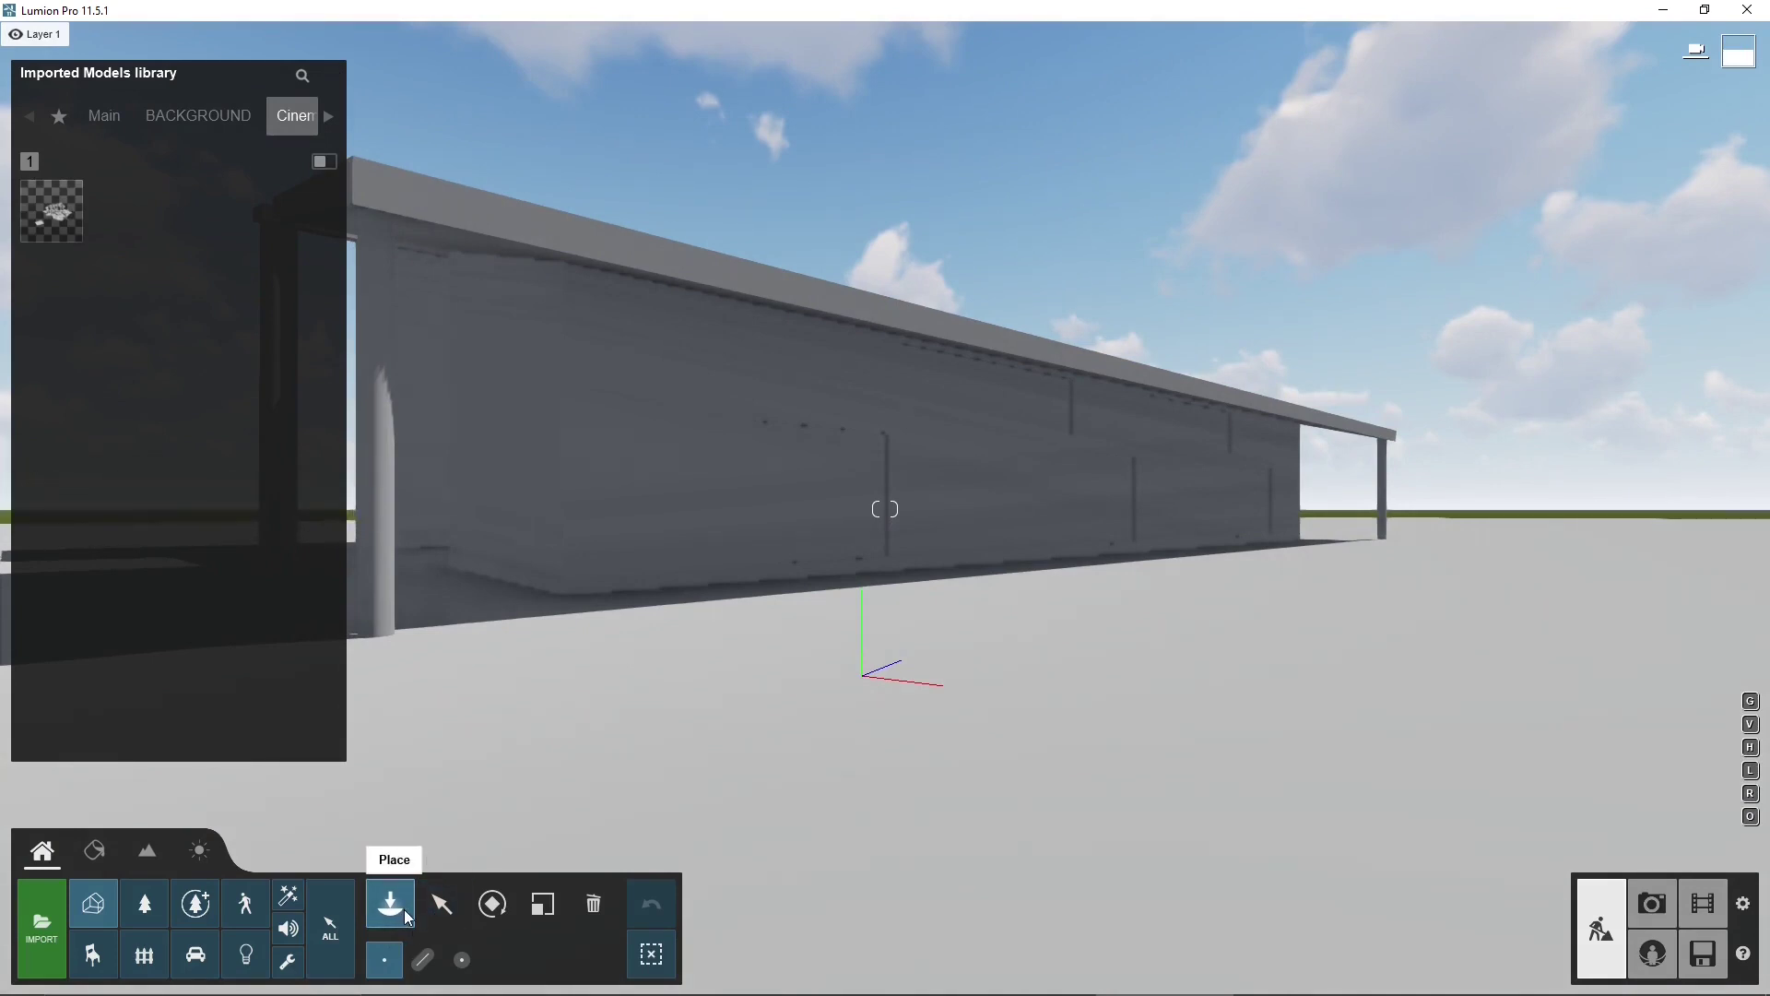
- Select the placed model and orbit around the canopied building to survey the cars, yacht and ruins
left_click(440, 907)
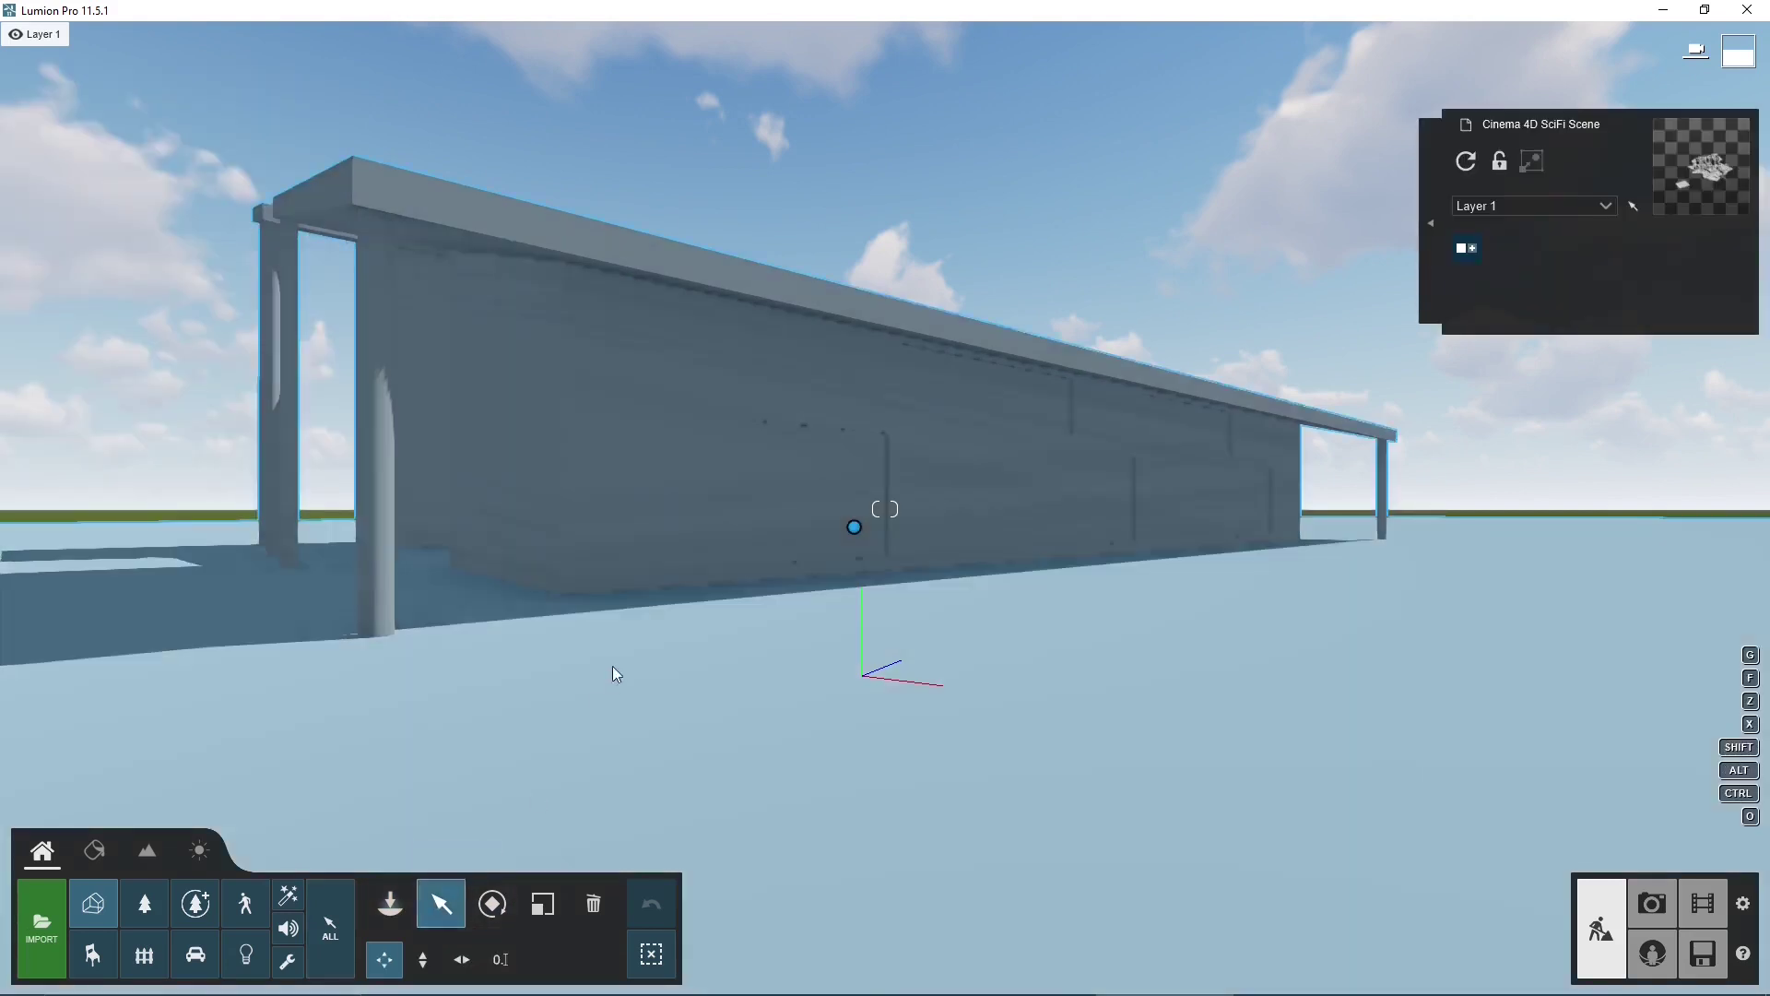
right_click_drag(585, 498, 627, 555)
key("w")
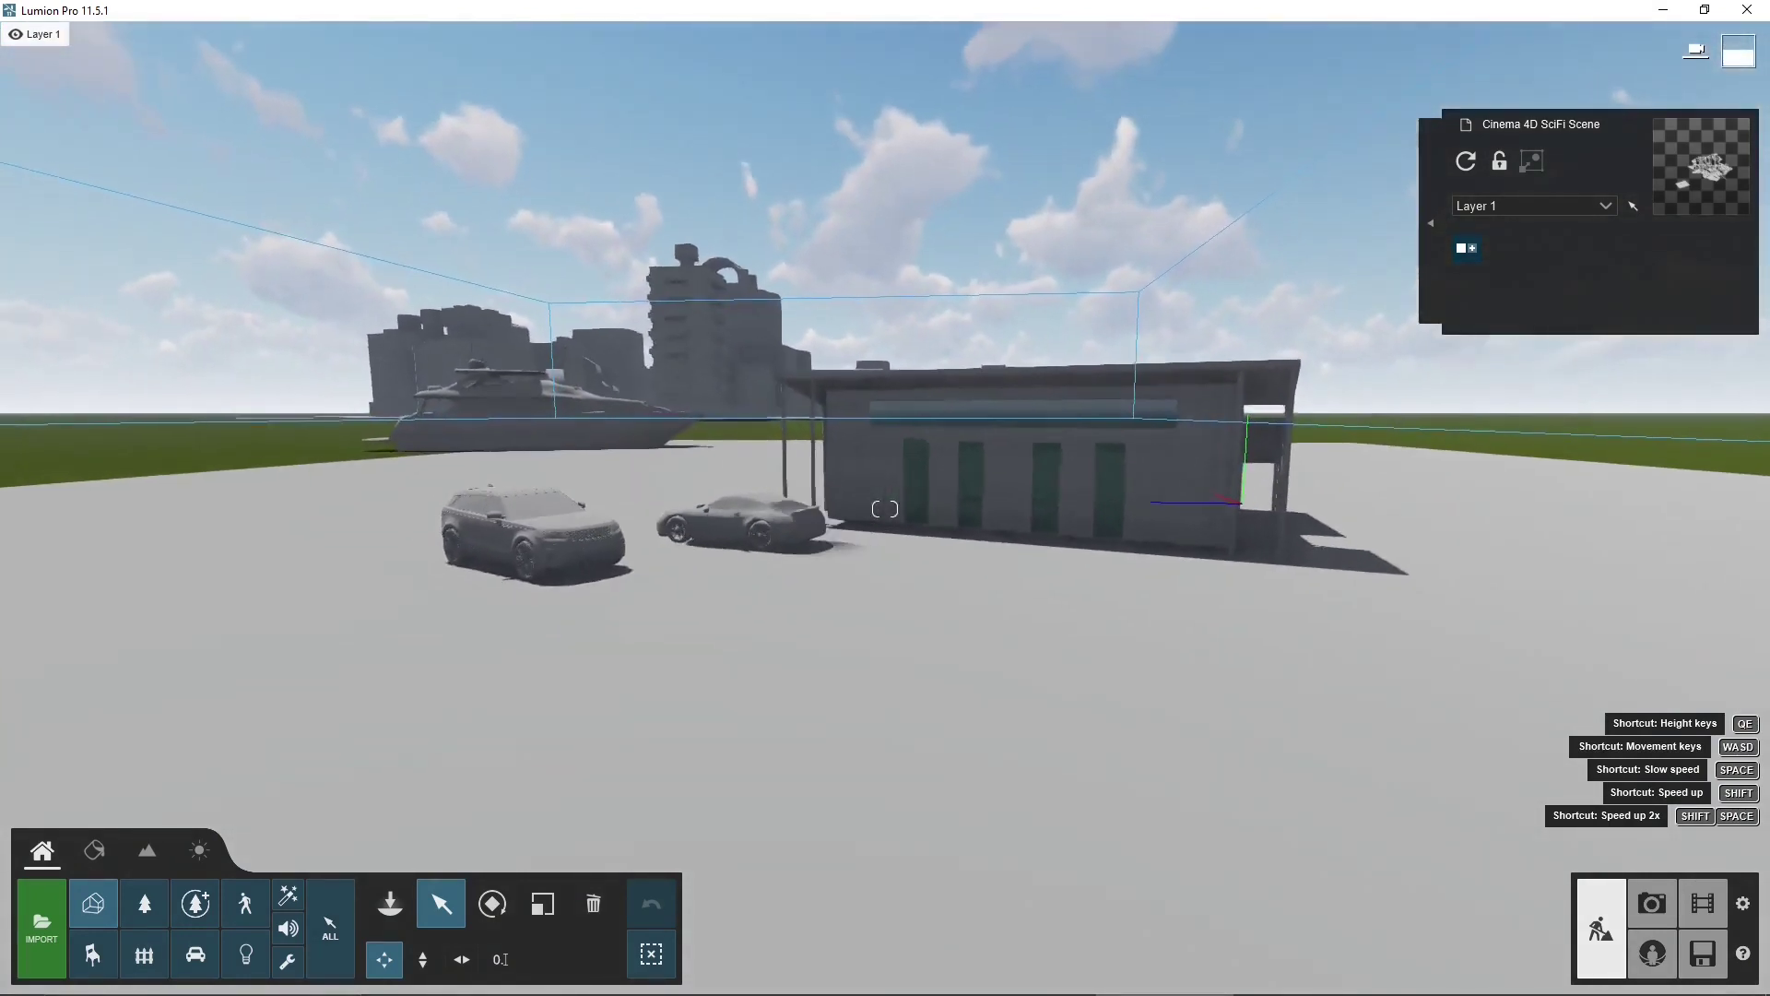
right_click_drag(884, 509, 884, 509)
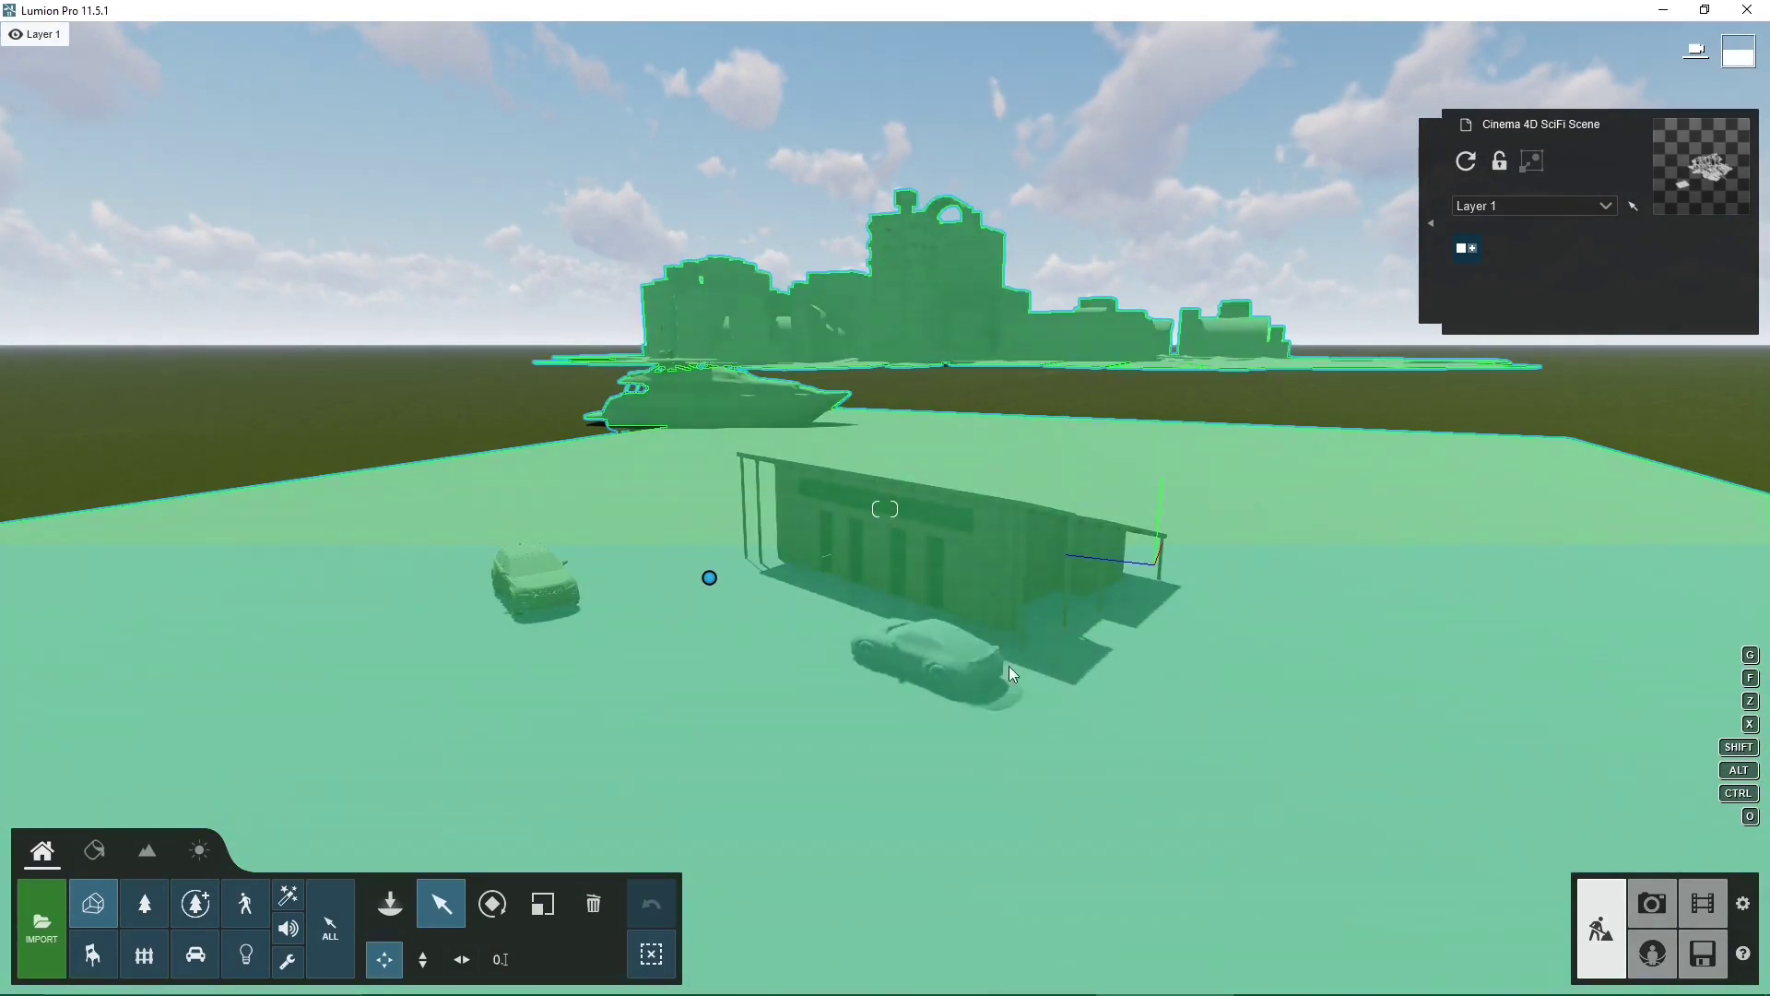
left_click(581, 545)
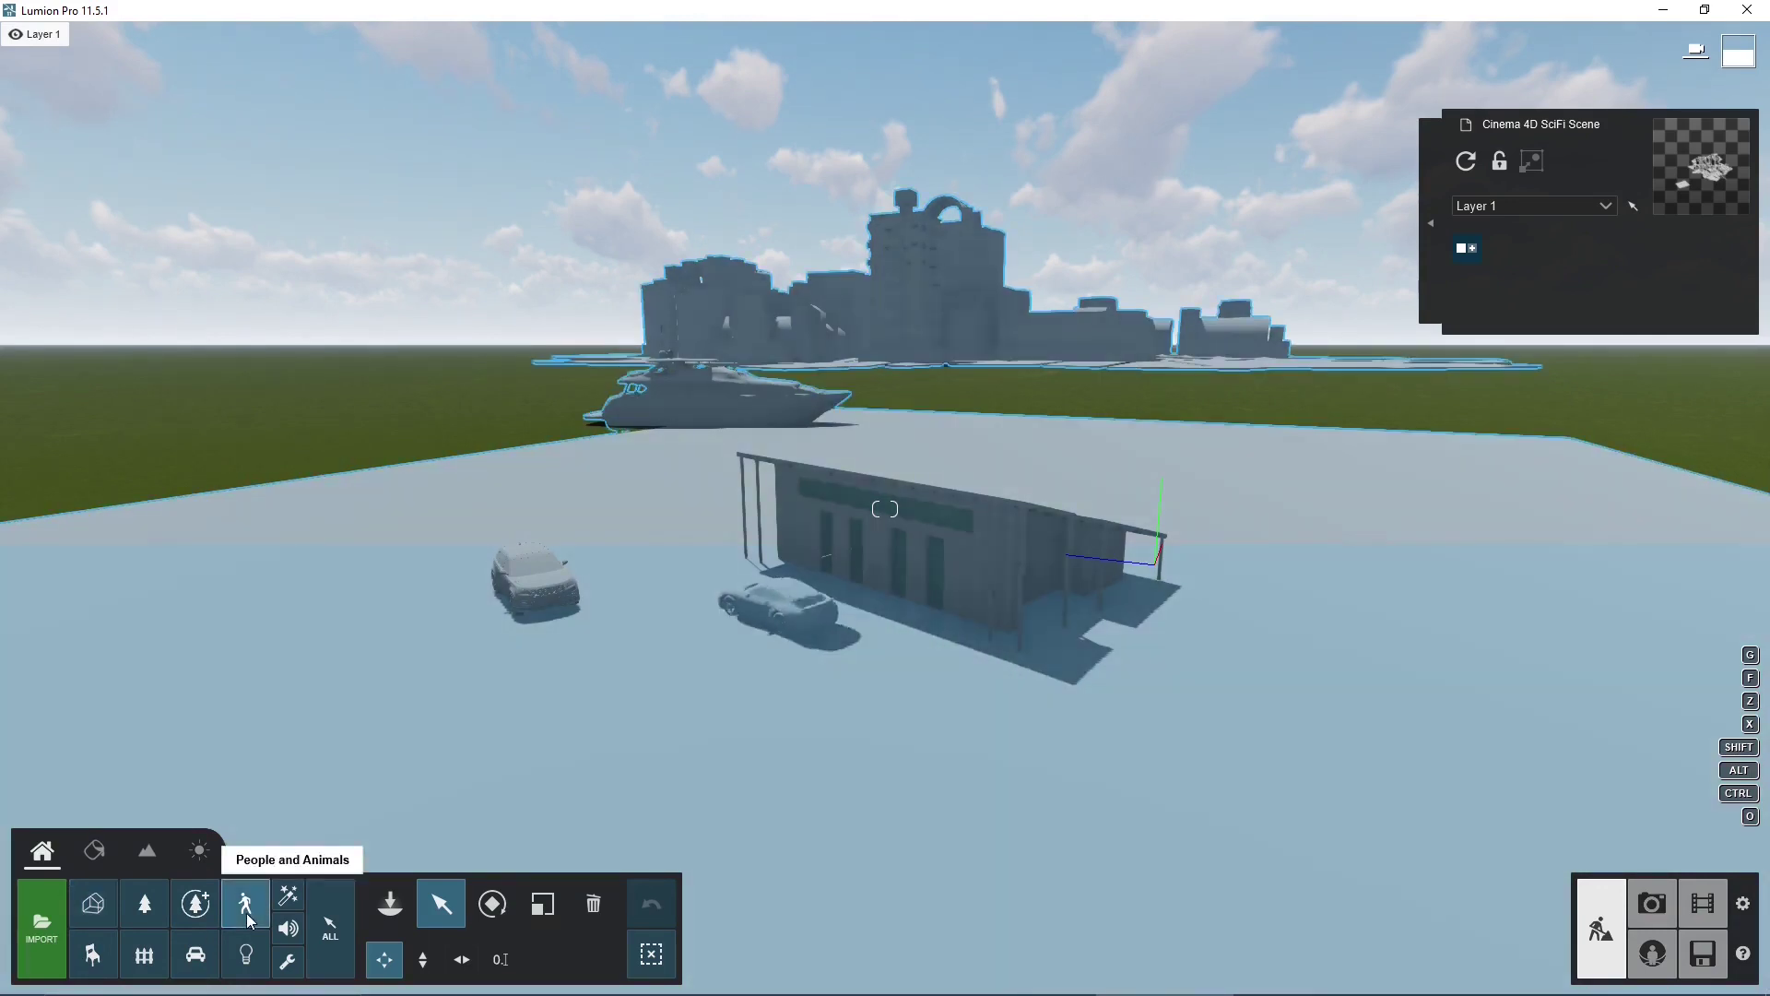
- Place a Man African idle figure in front of the building, then browse the 3D animals category
left_click(247, 913)
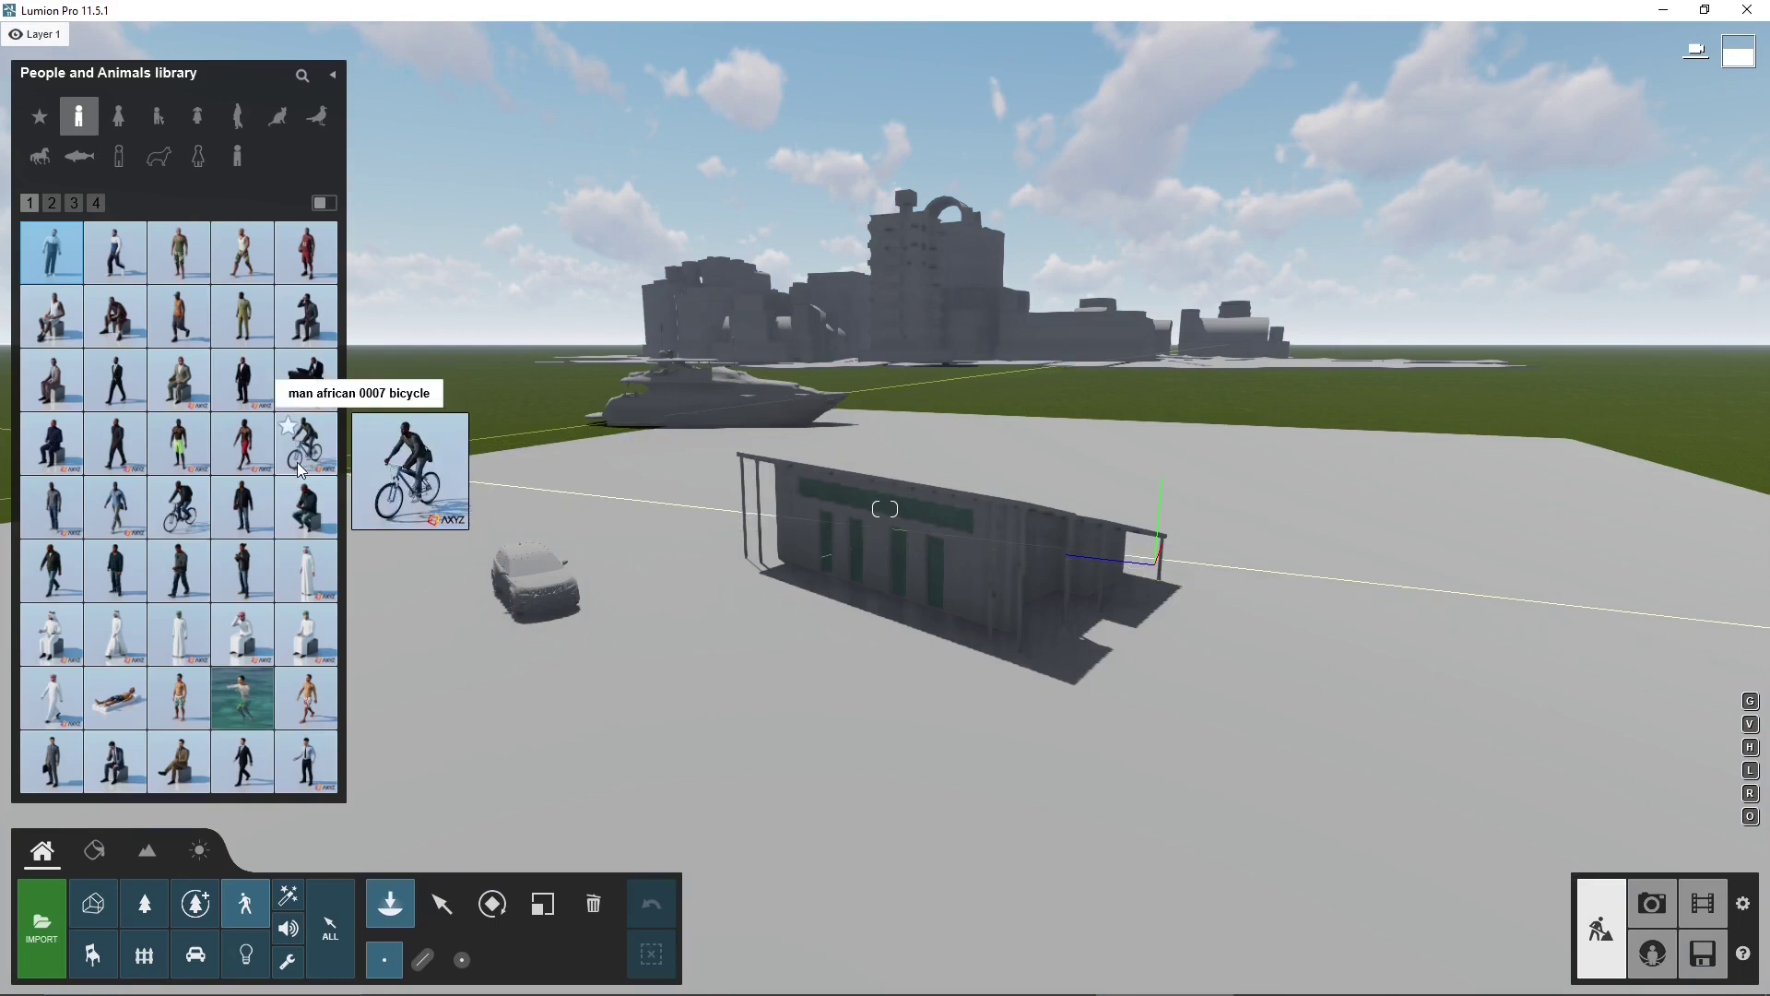
left_click(251, 575)
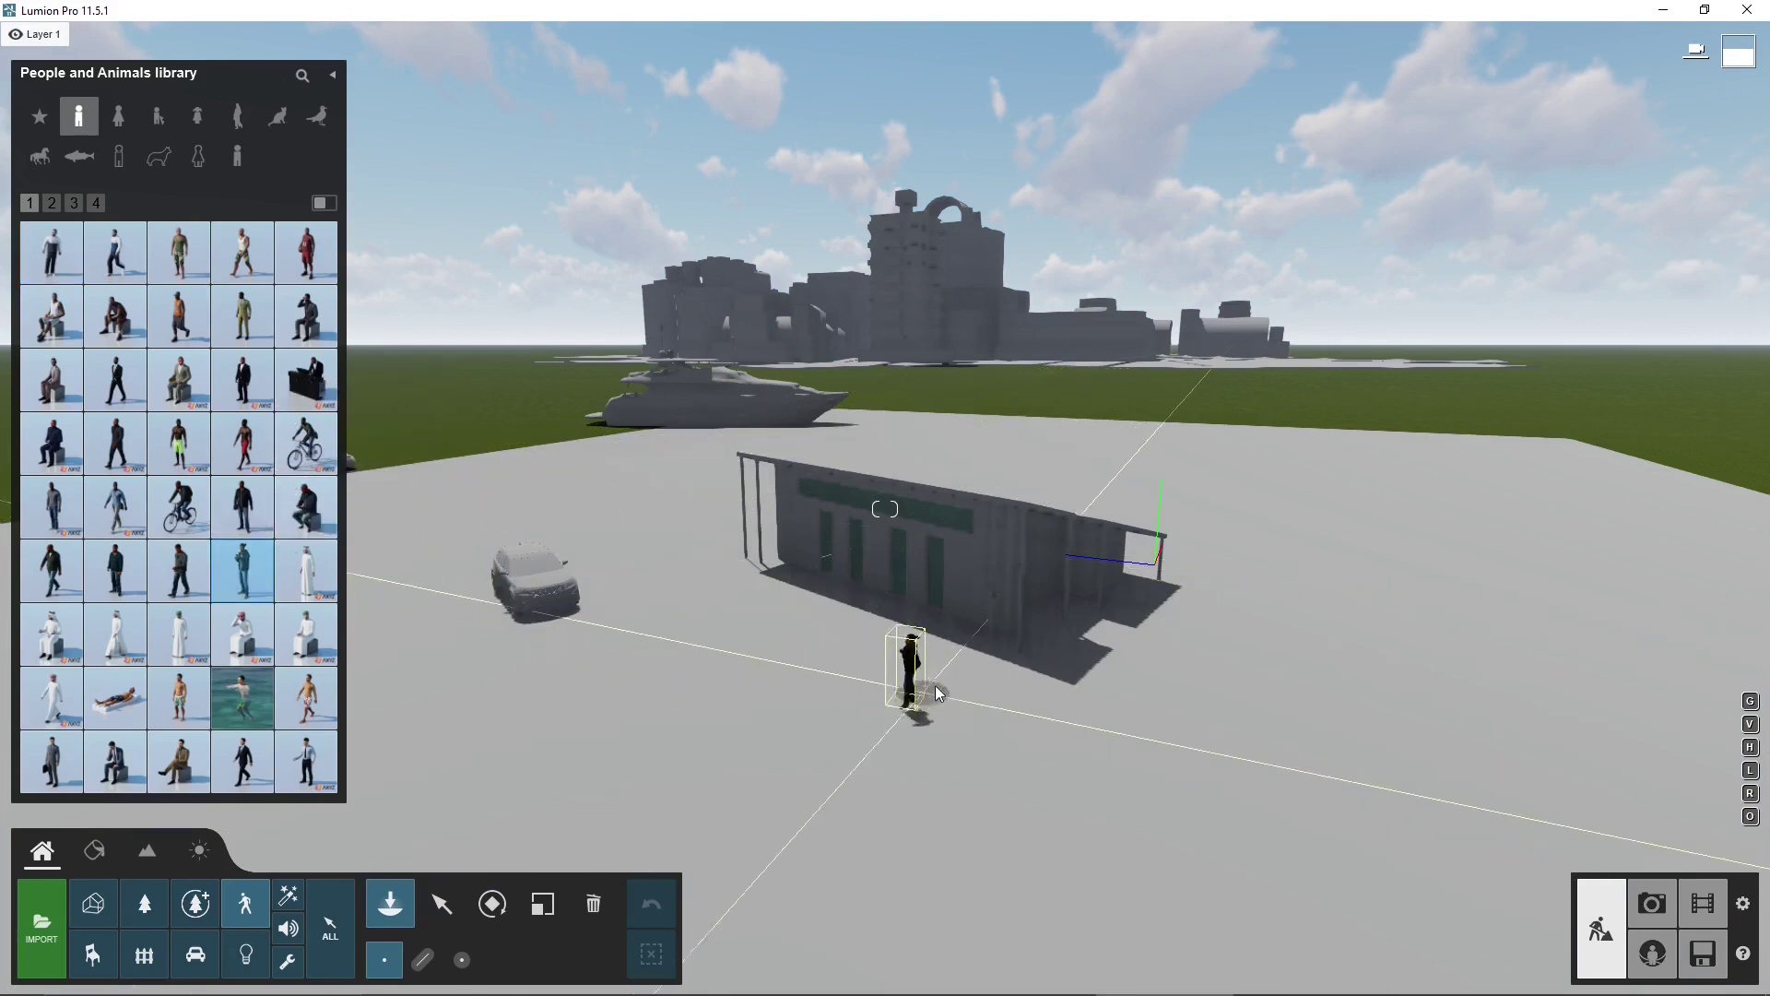
left_click(945, 691)
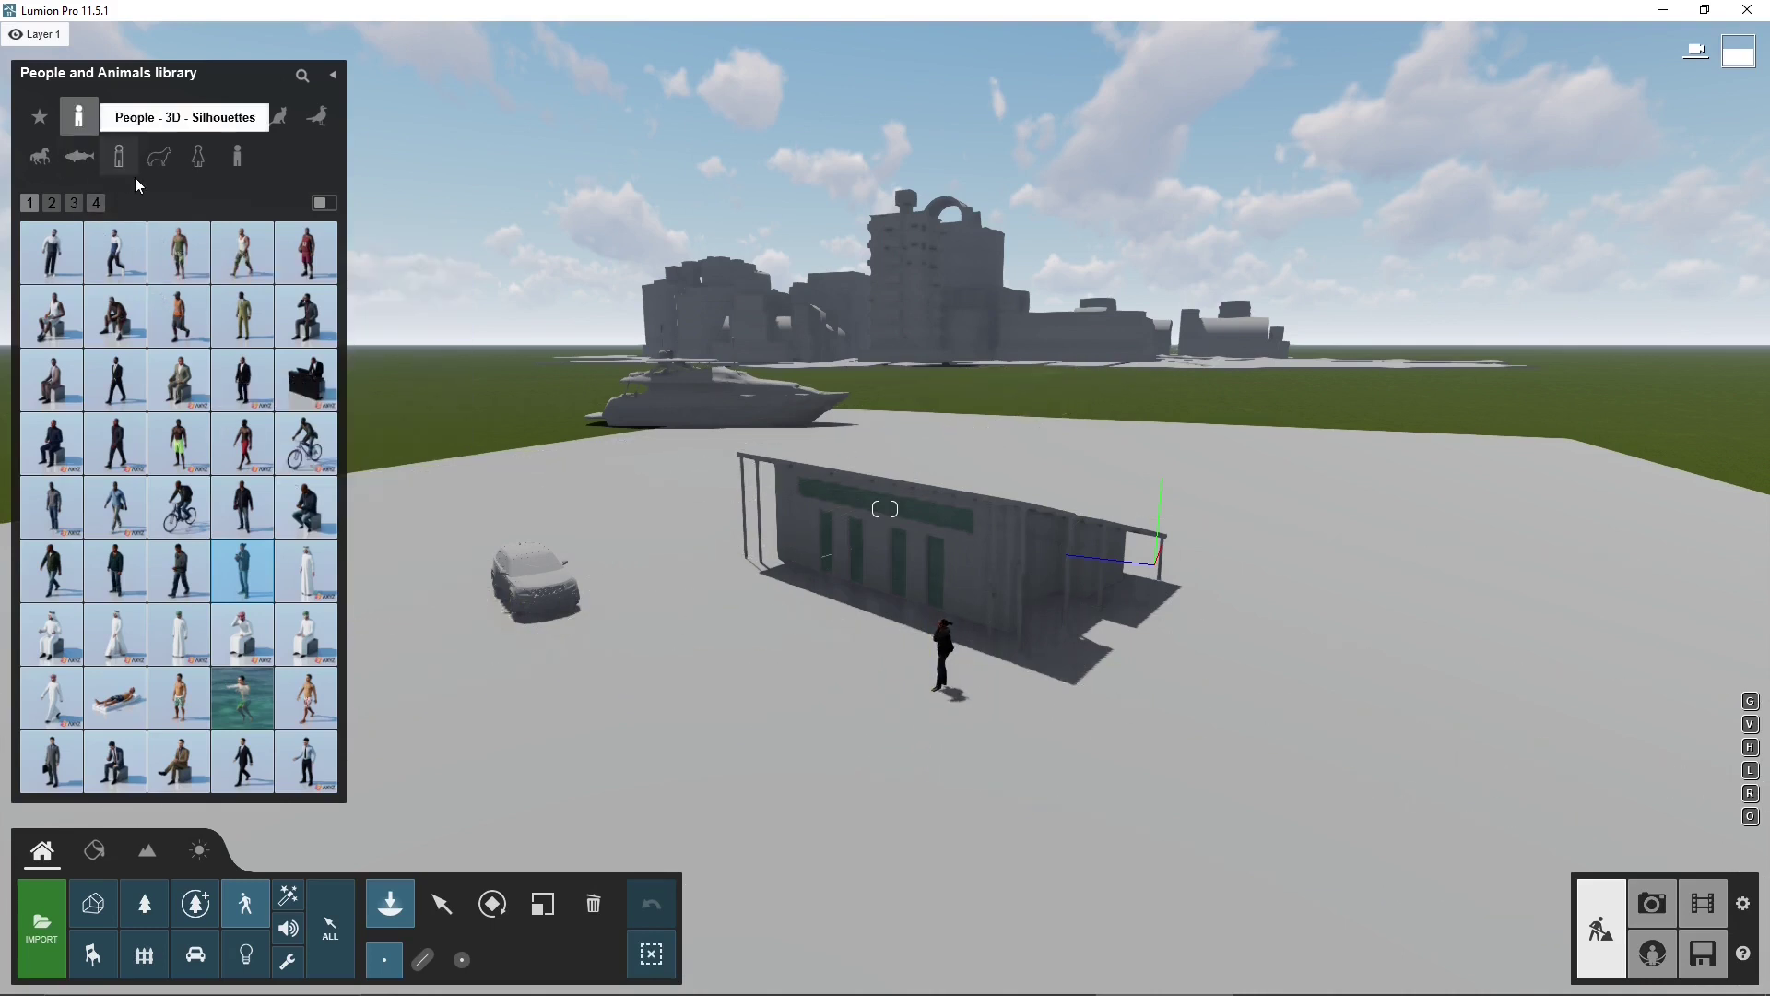
left_click(162, 170)
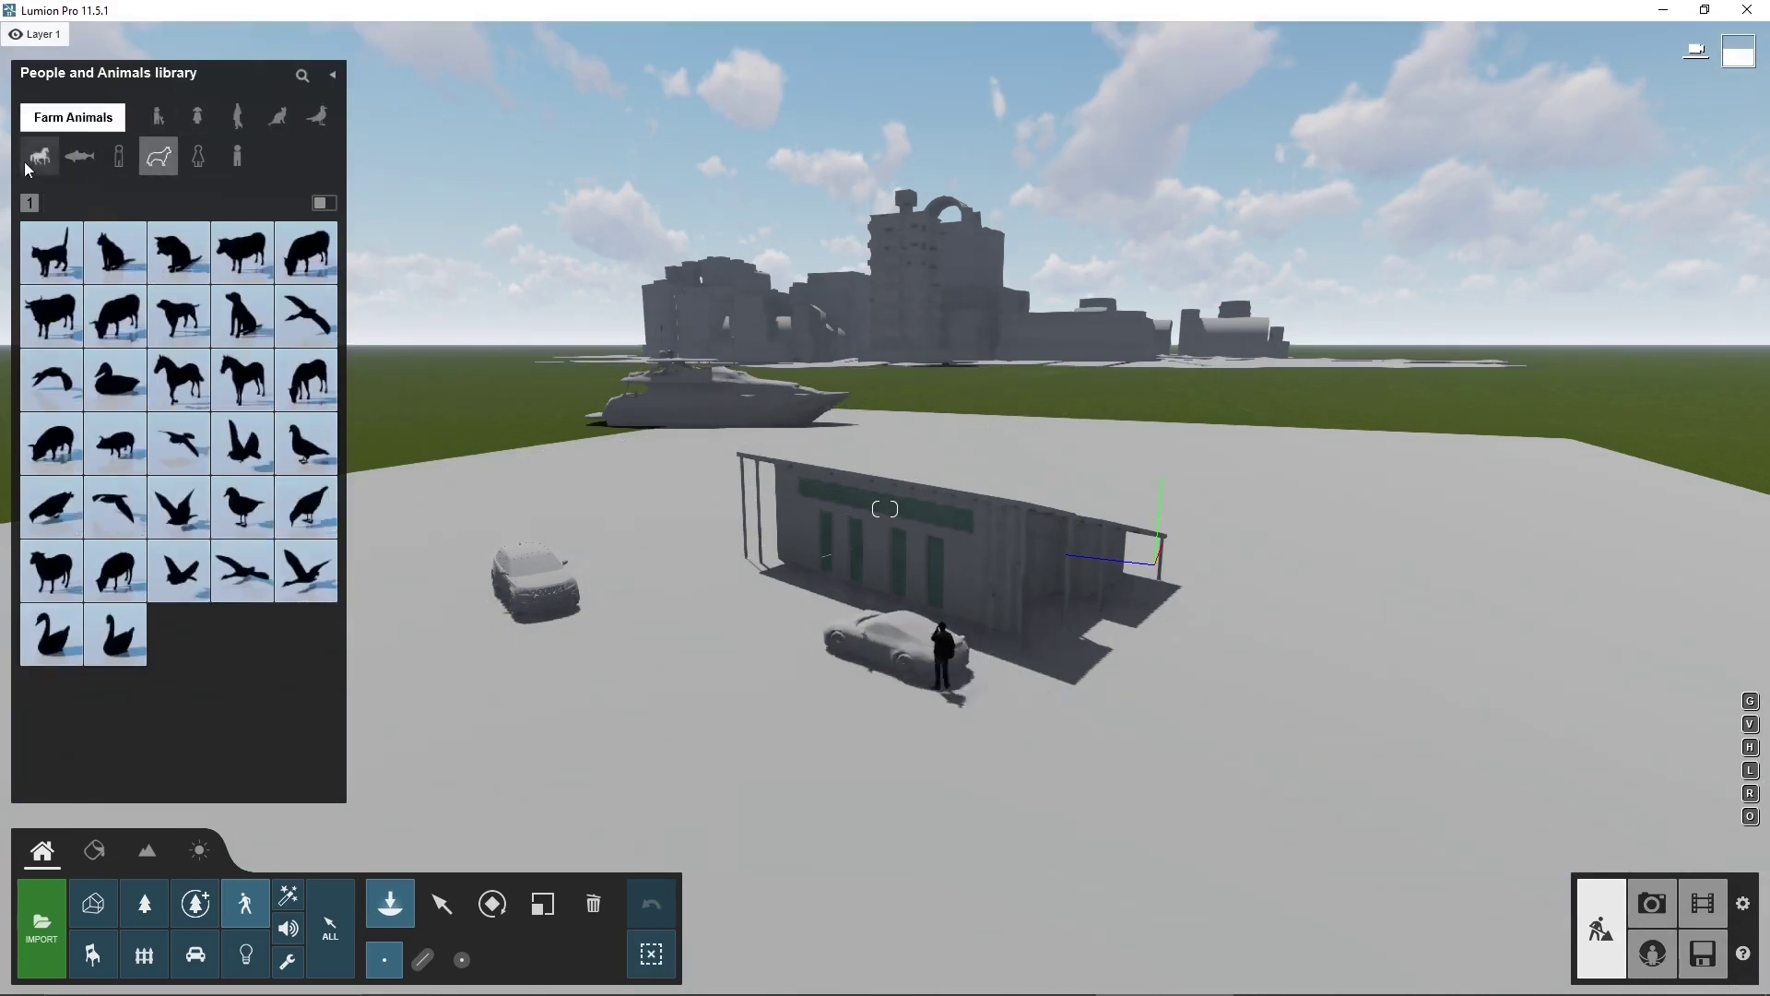
left_click(277, 116)
mouse_move(103, 262)
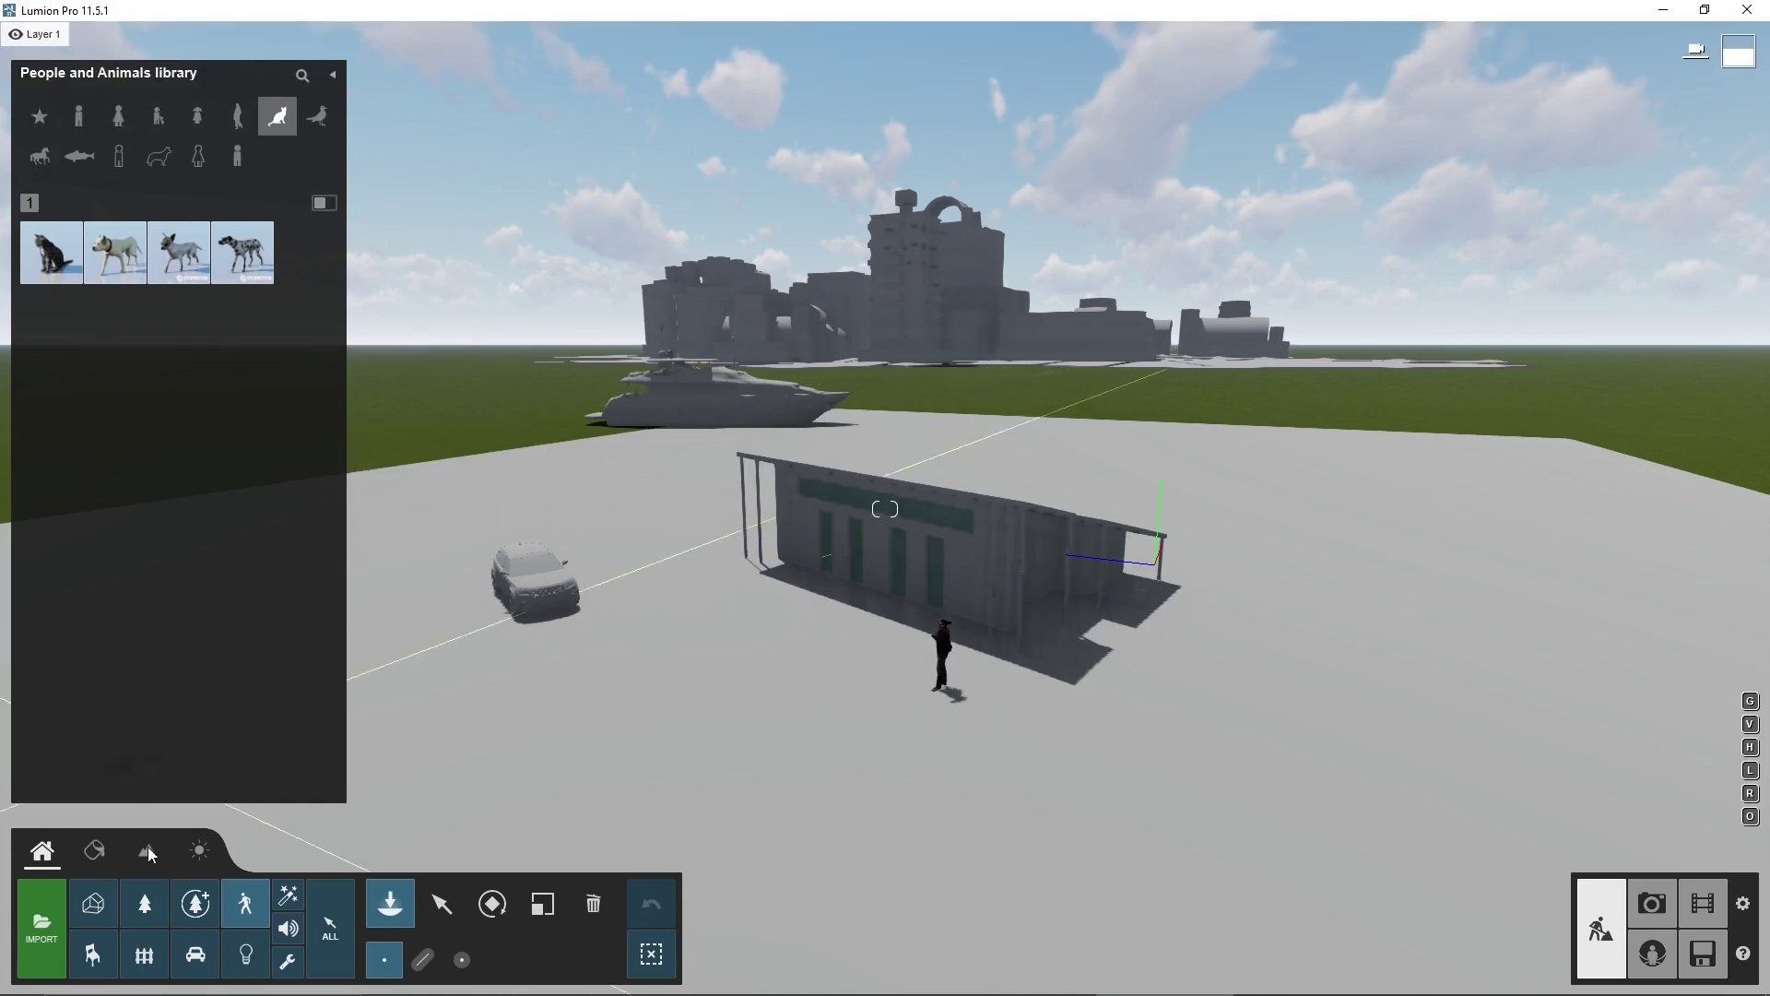
- Place an Acacia tree on the right and a second tree beside the building's right end
left_click(153, 903)
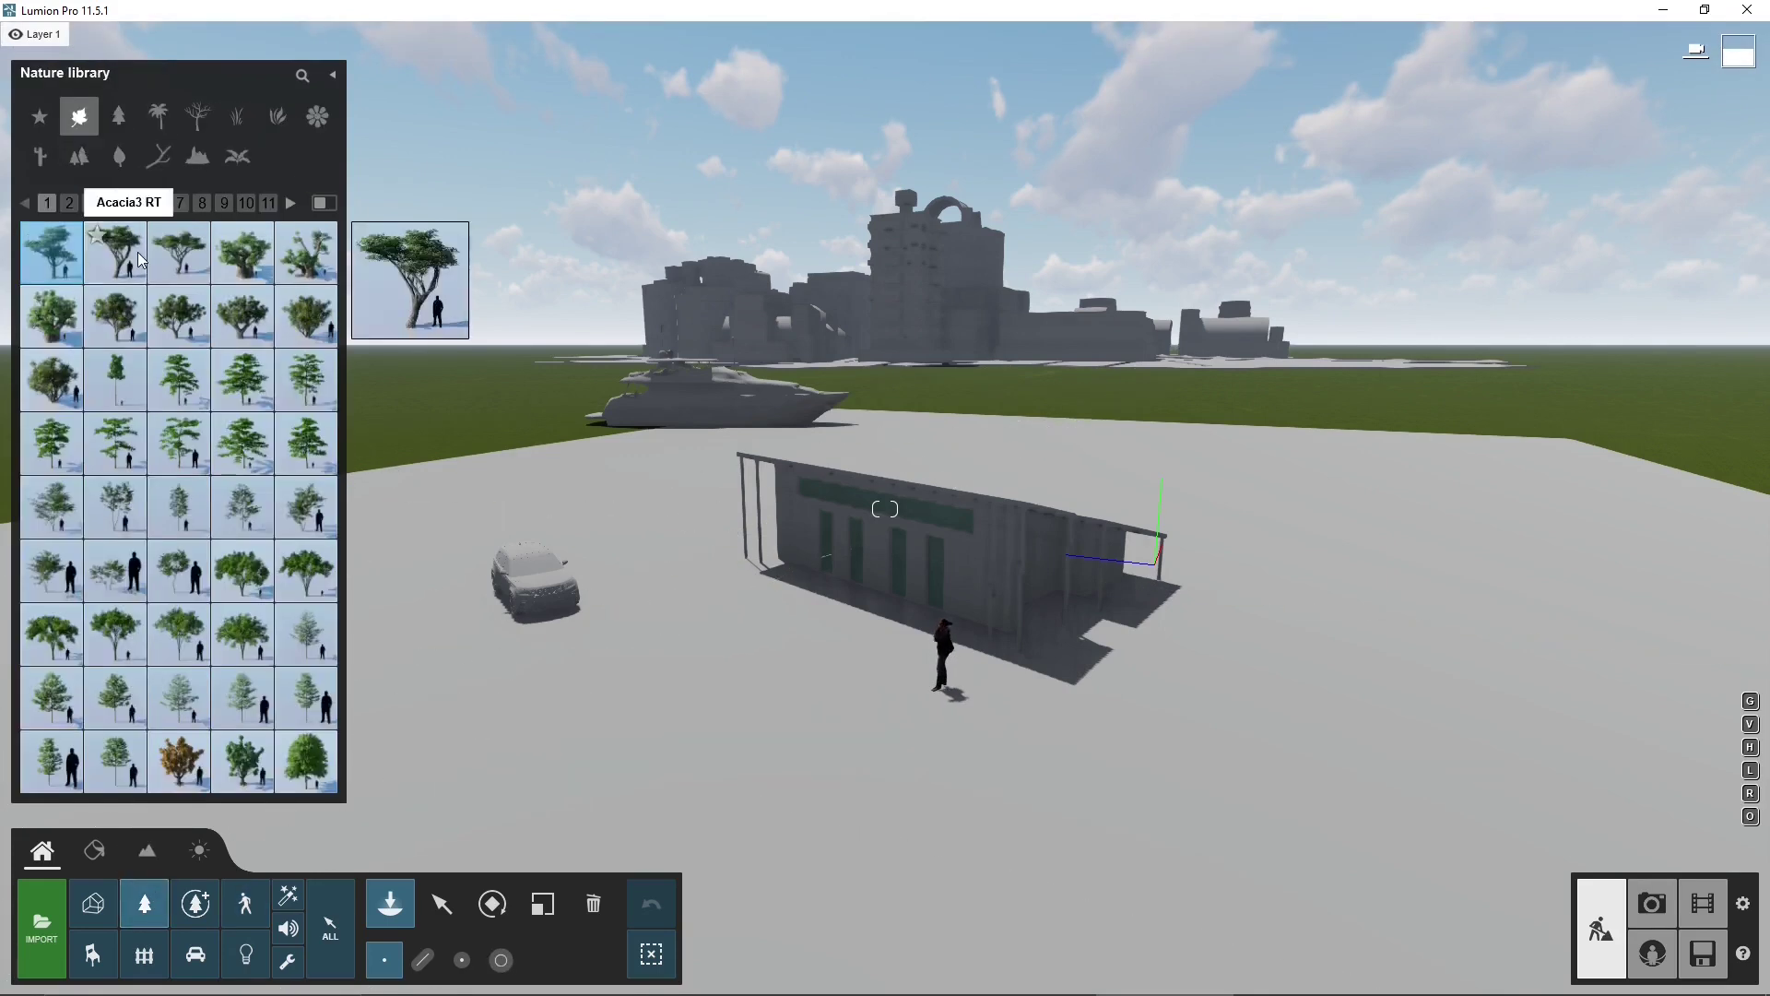
left_click(137, 251)
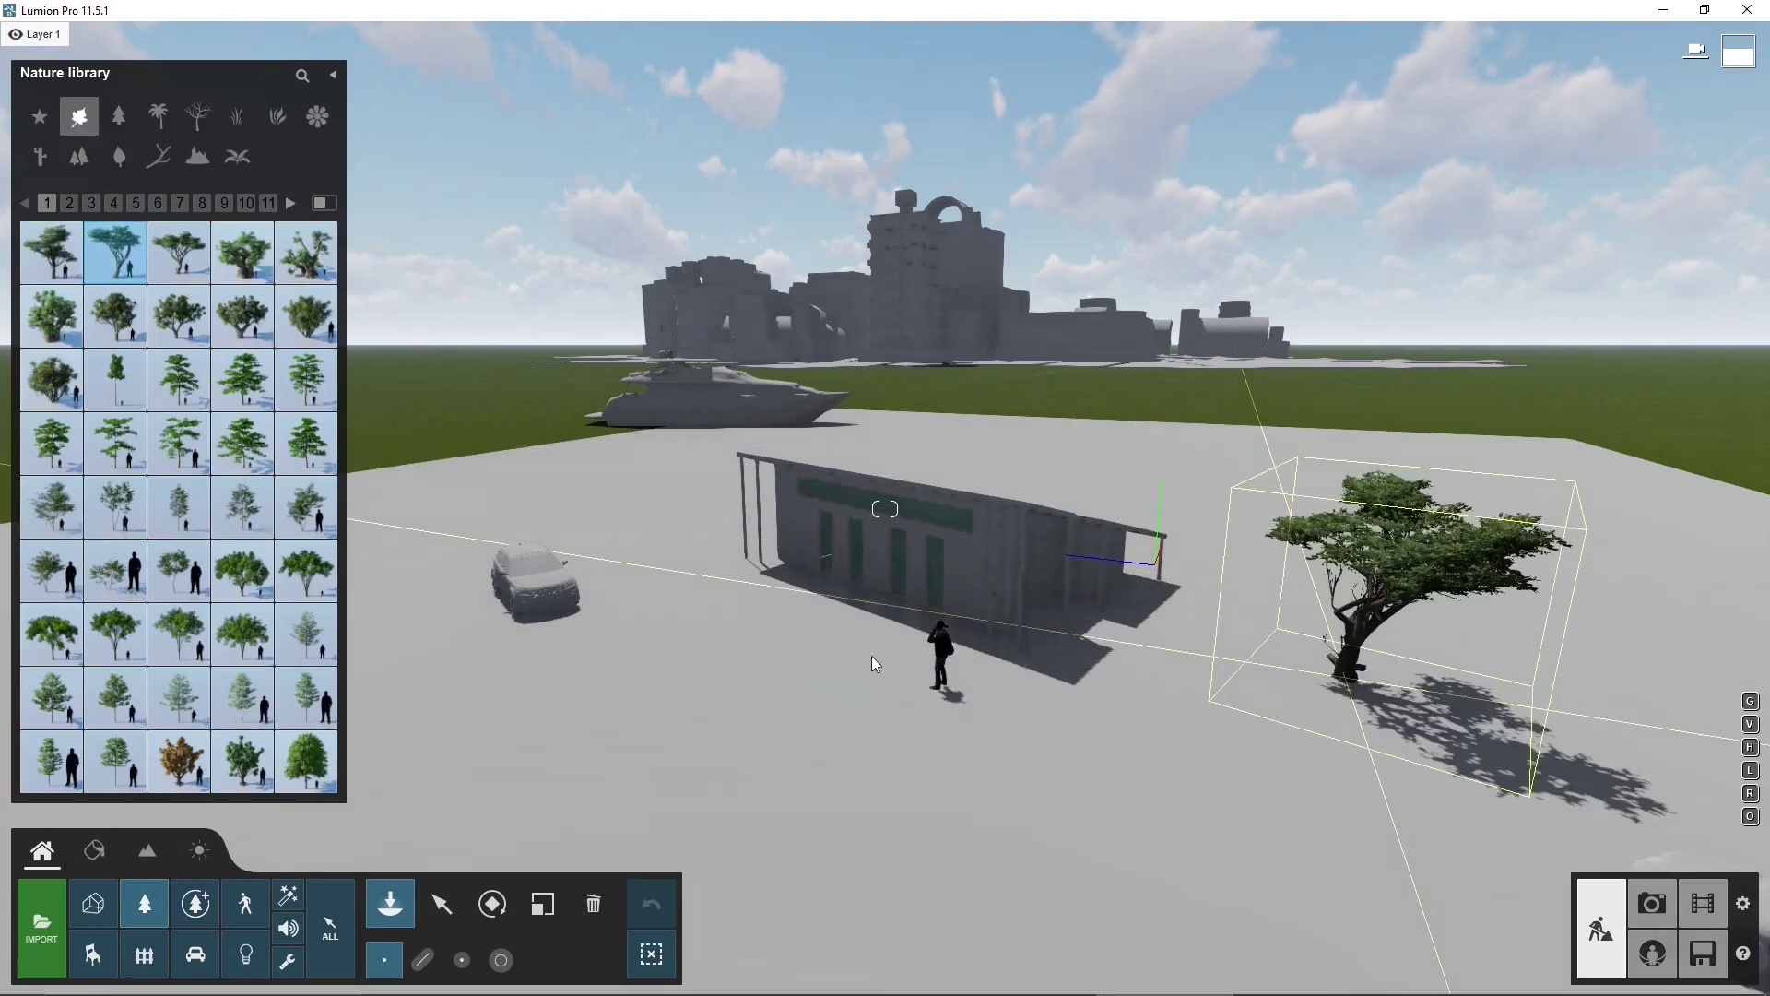
left_click(1348, 665)
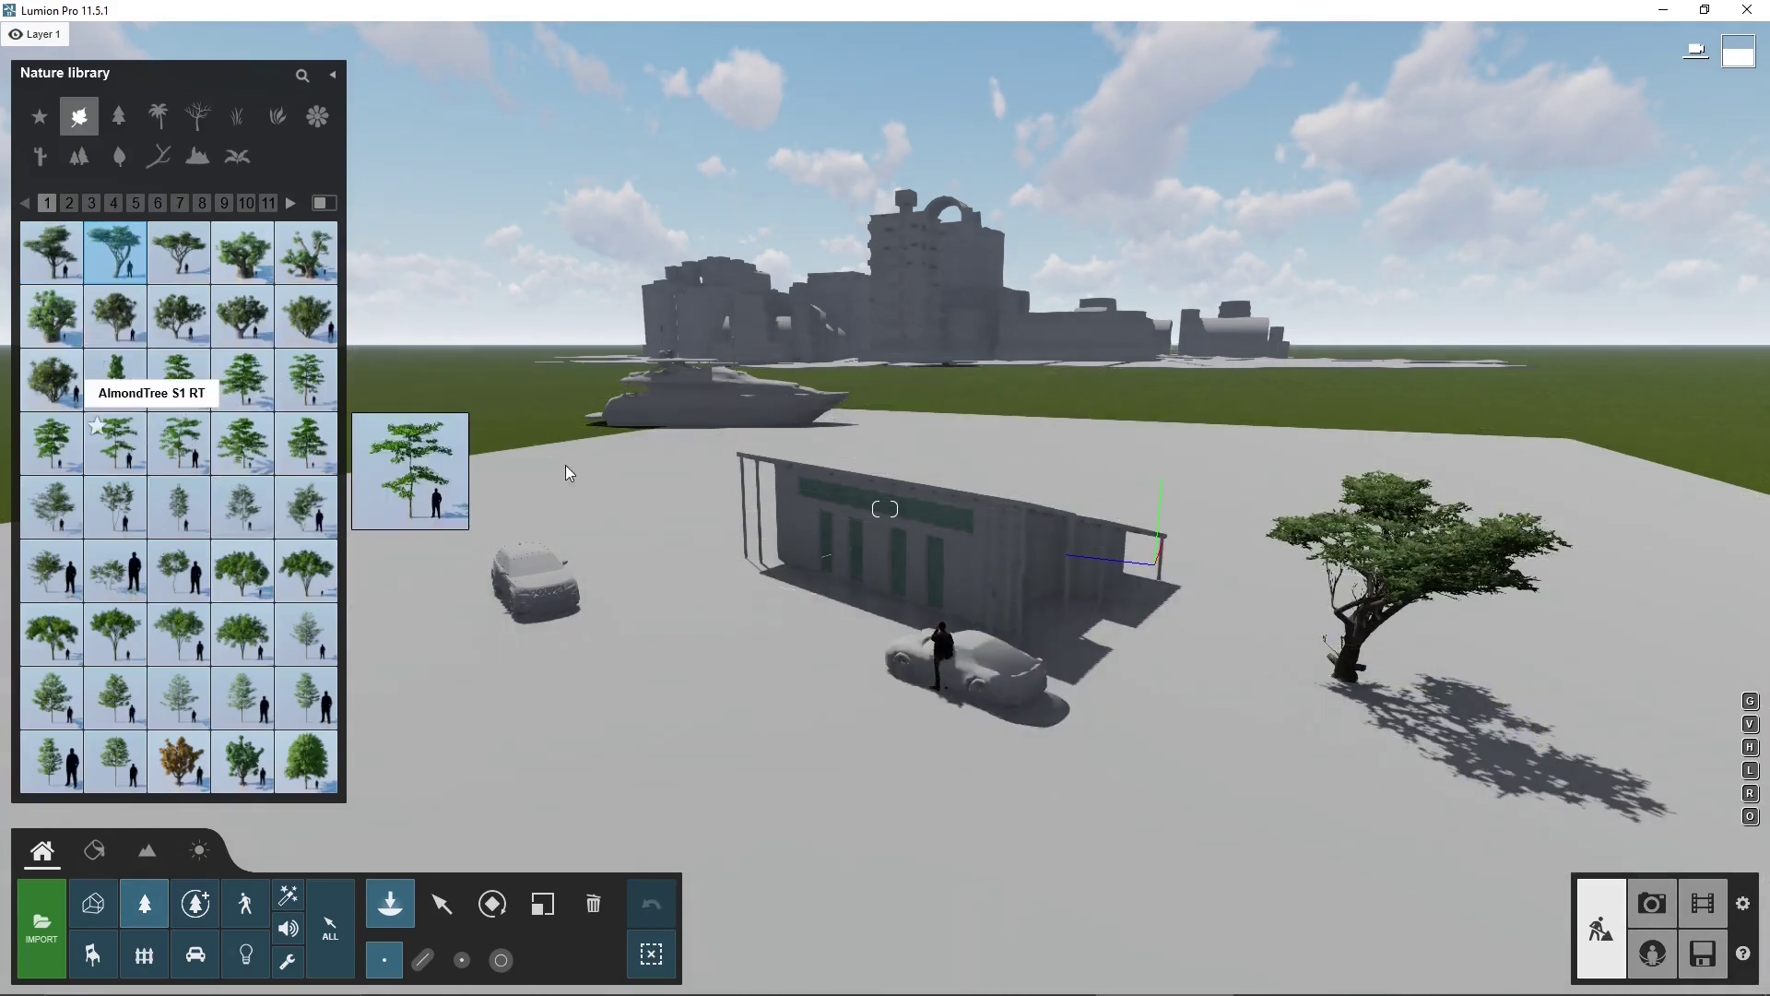
left_click(115, 443)
left_click(1173, 587)
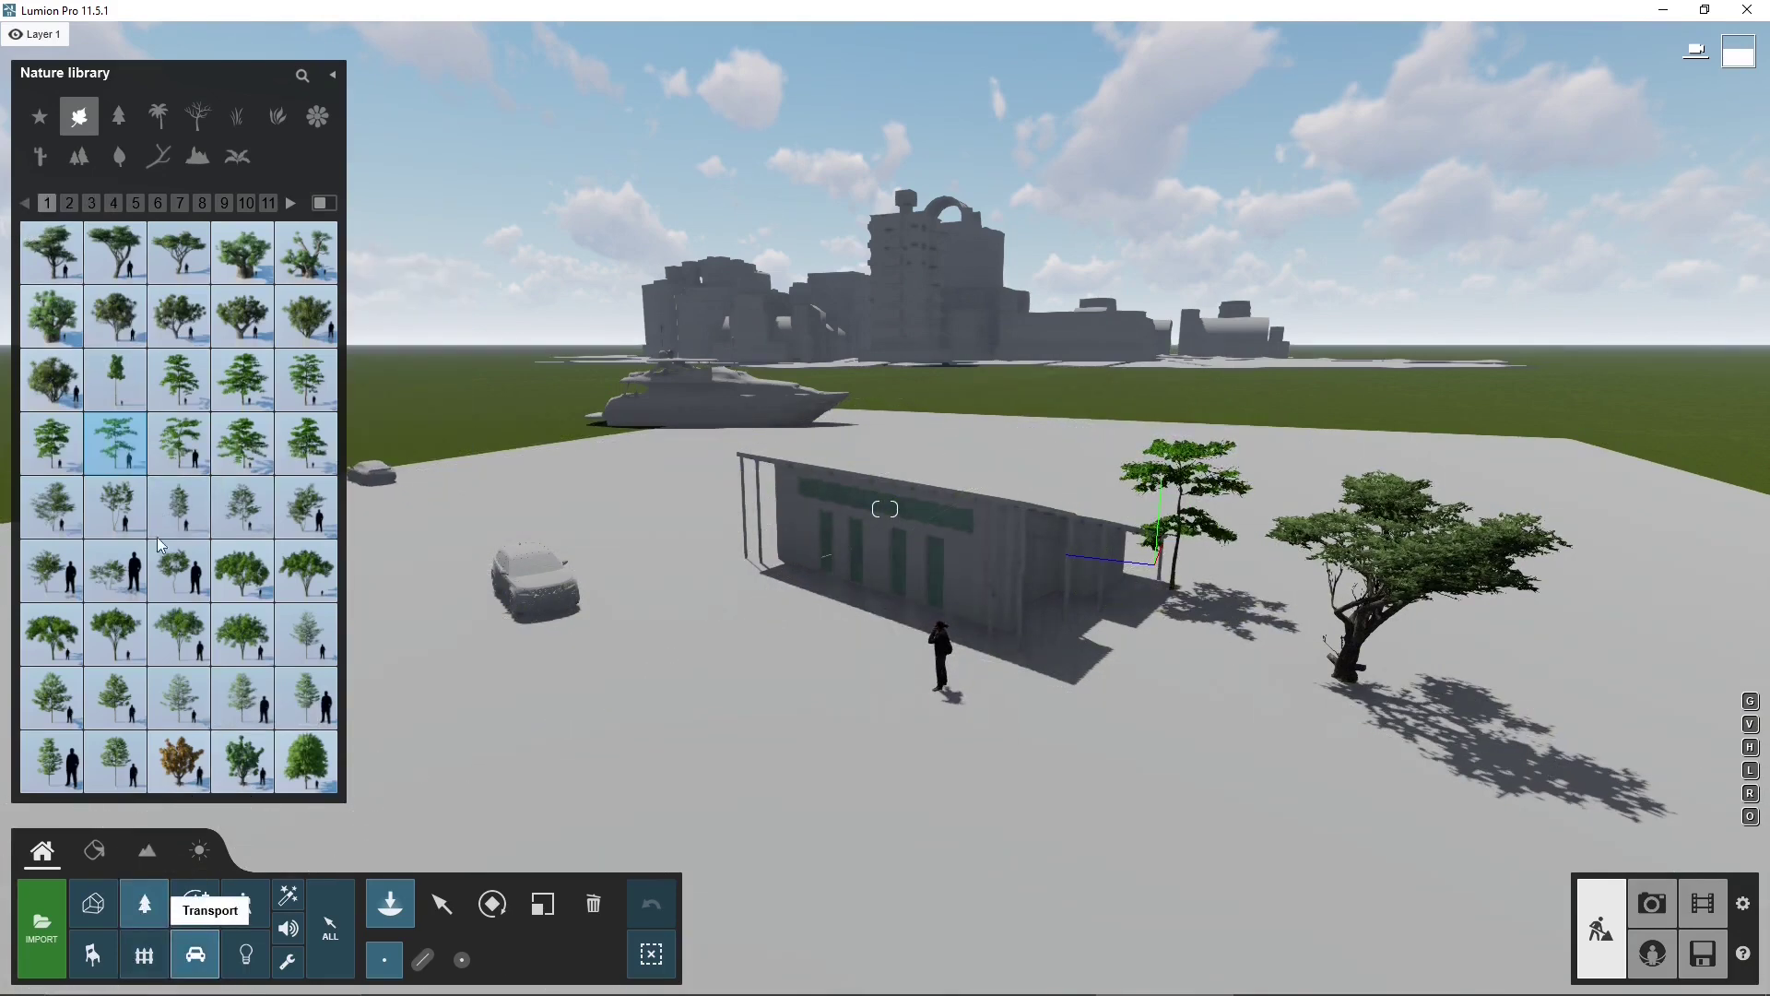
- Place the white sports car Car hd 015 beside the building
left_click(183, 955)
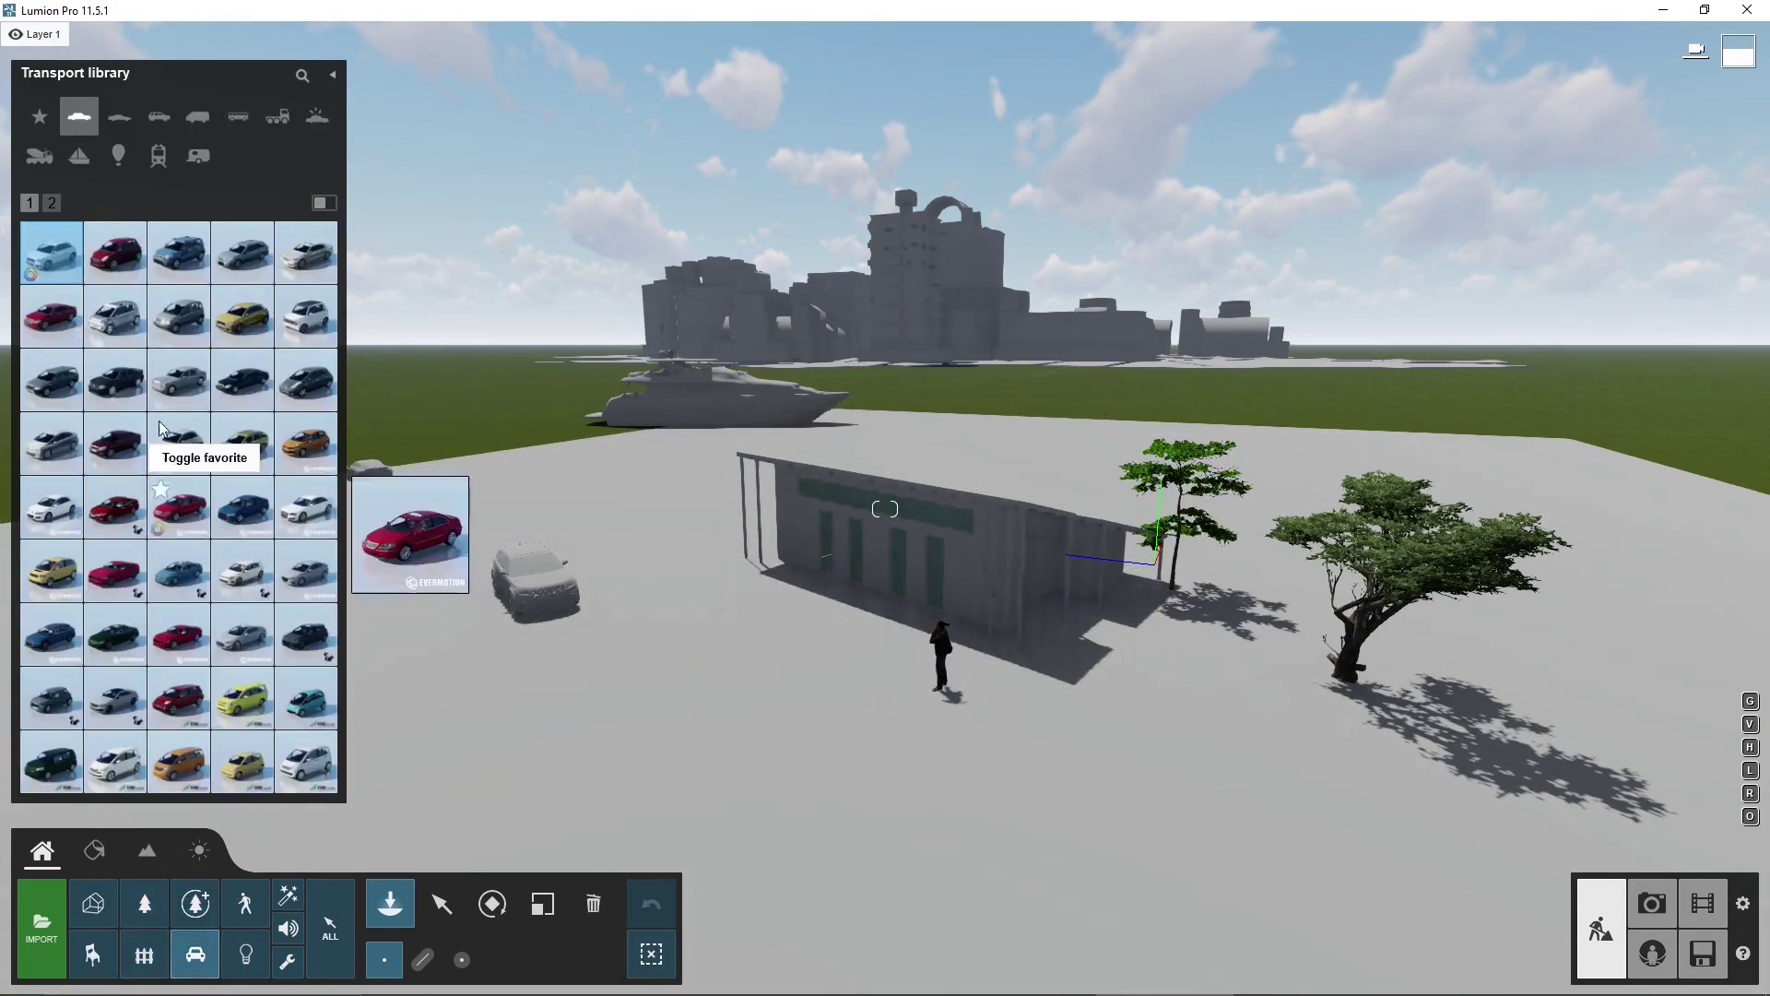
left_click(183, 378)
left_click(187, 636)
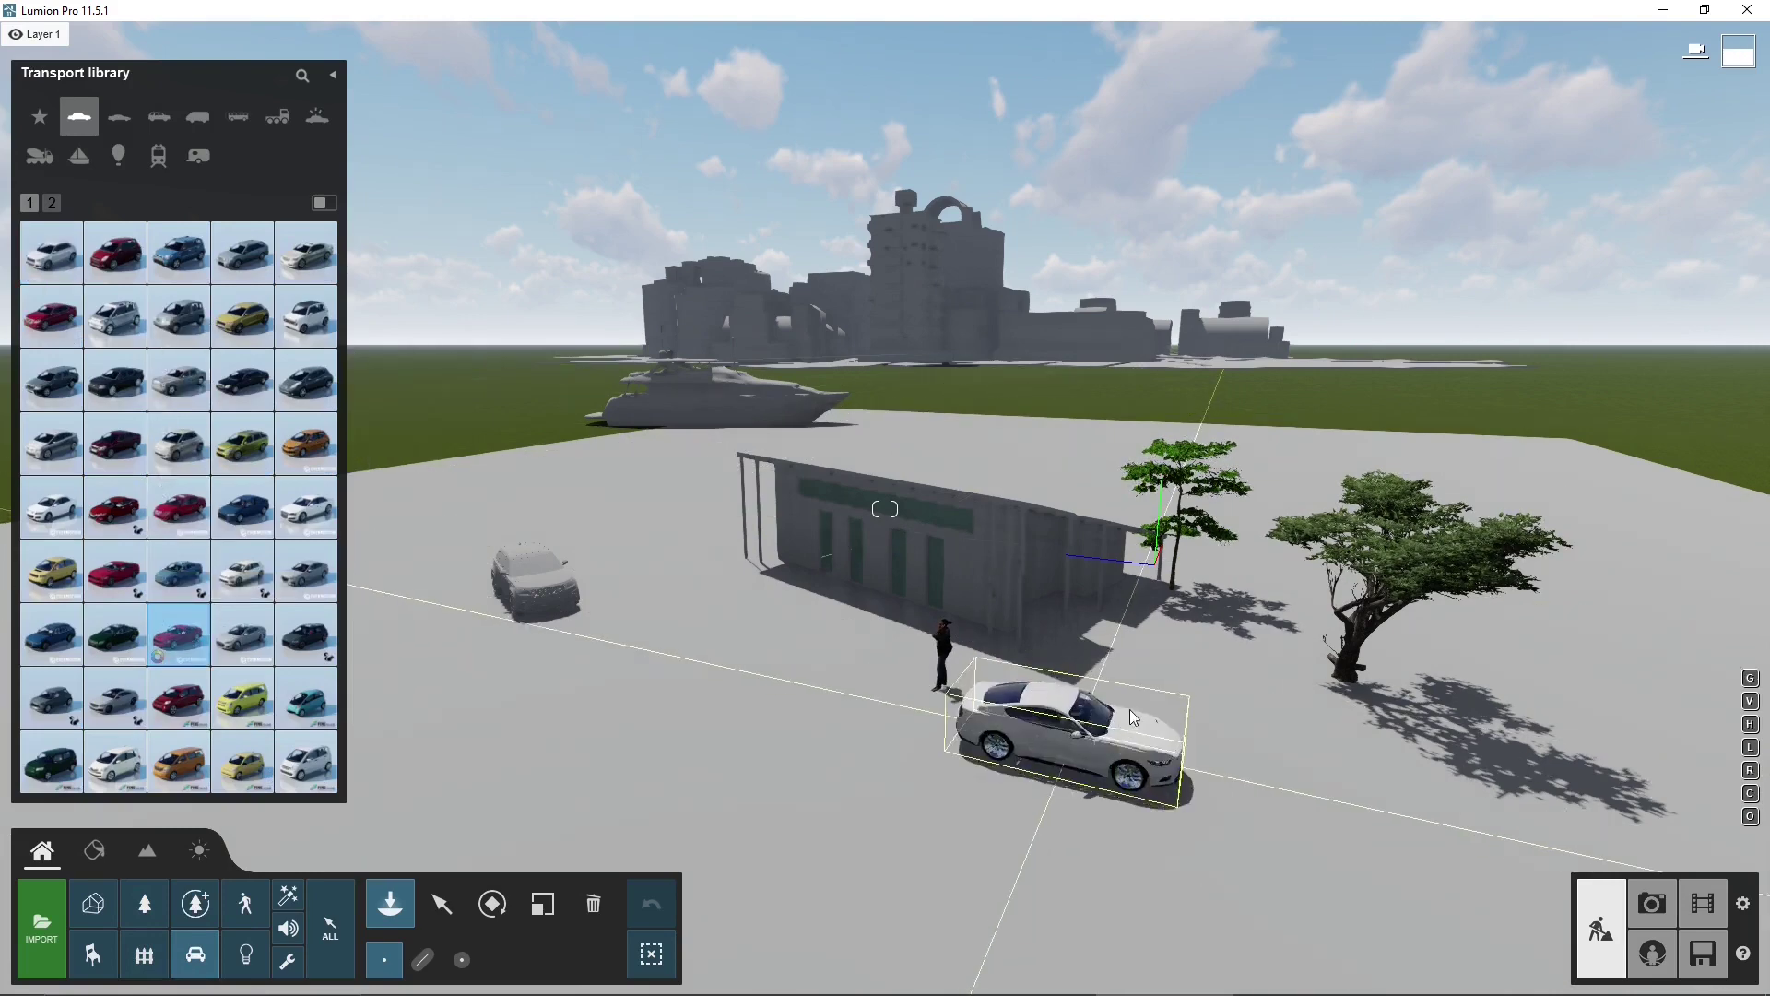
left_click(1182, 684)
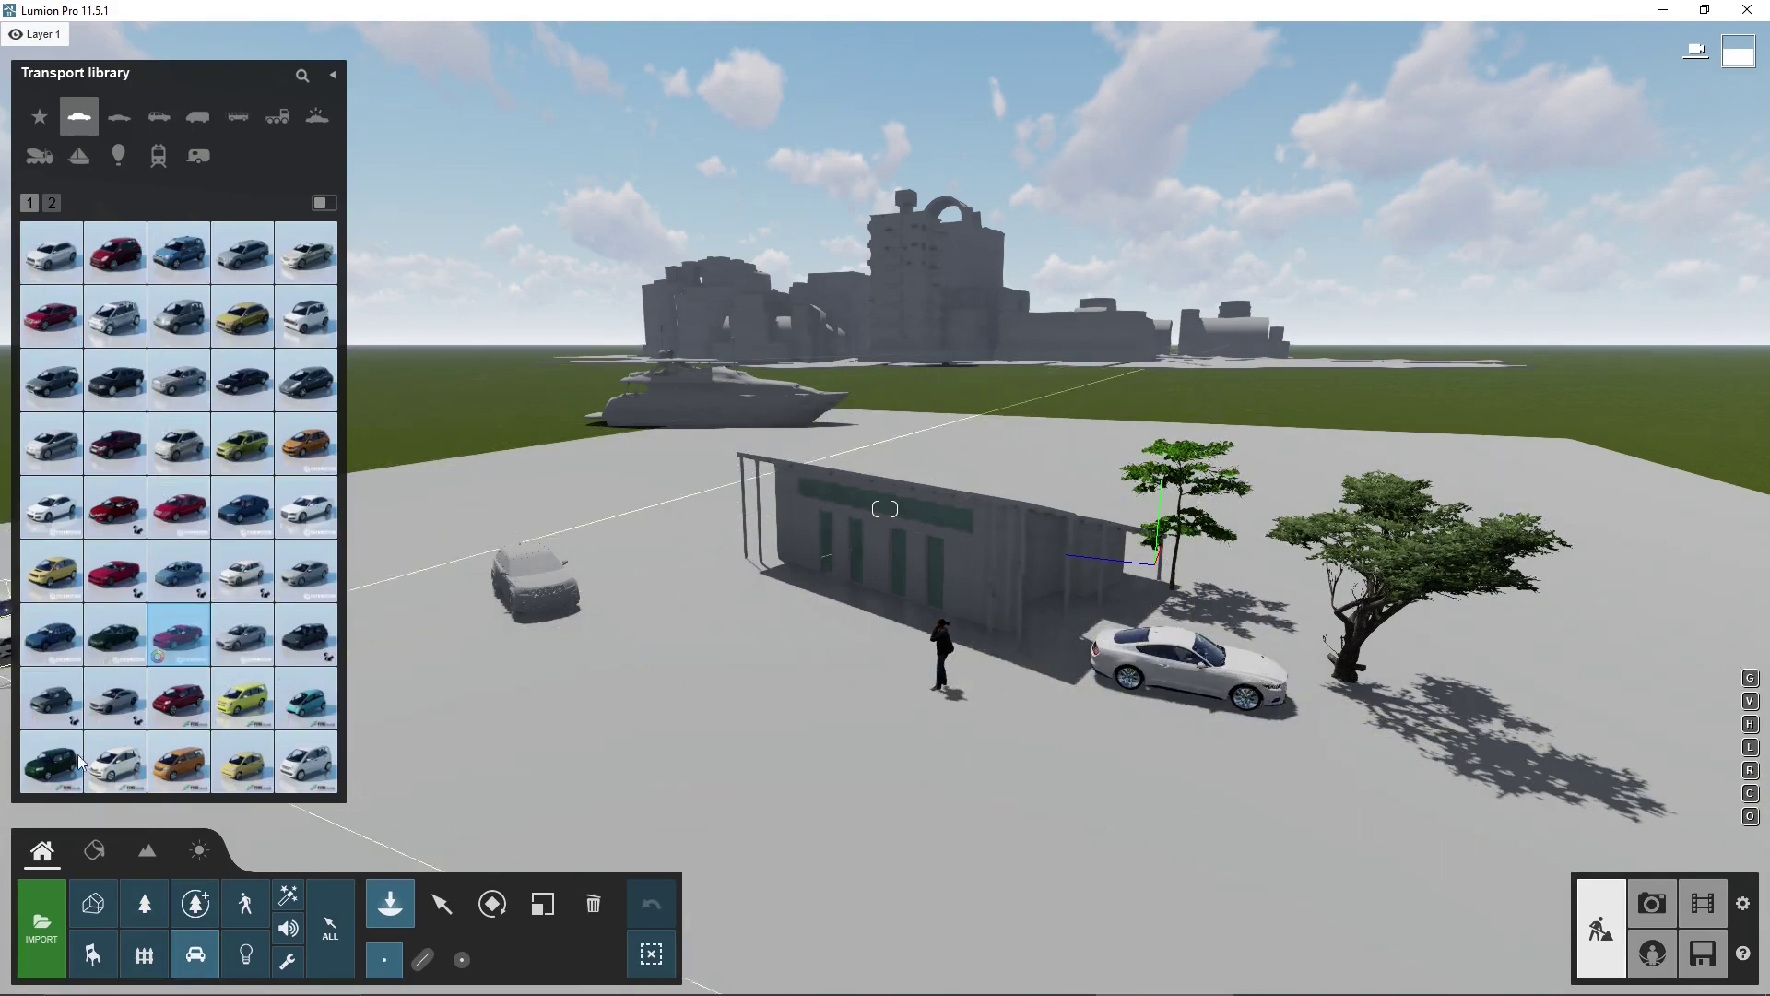
left_click(93, 850)
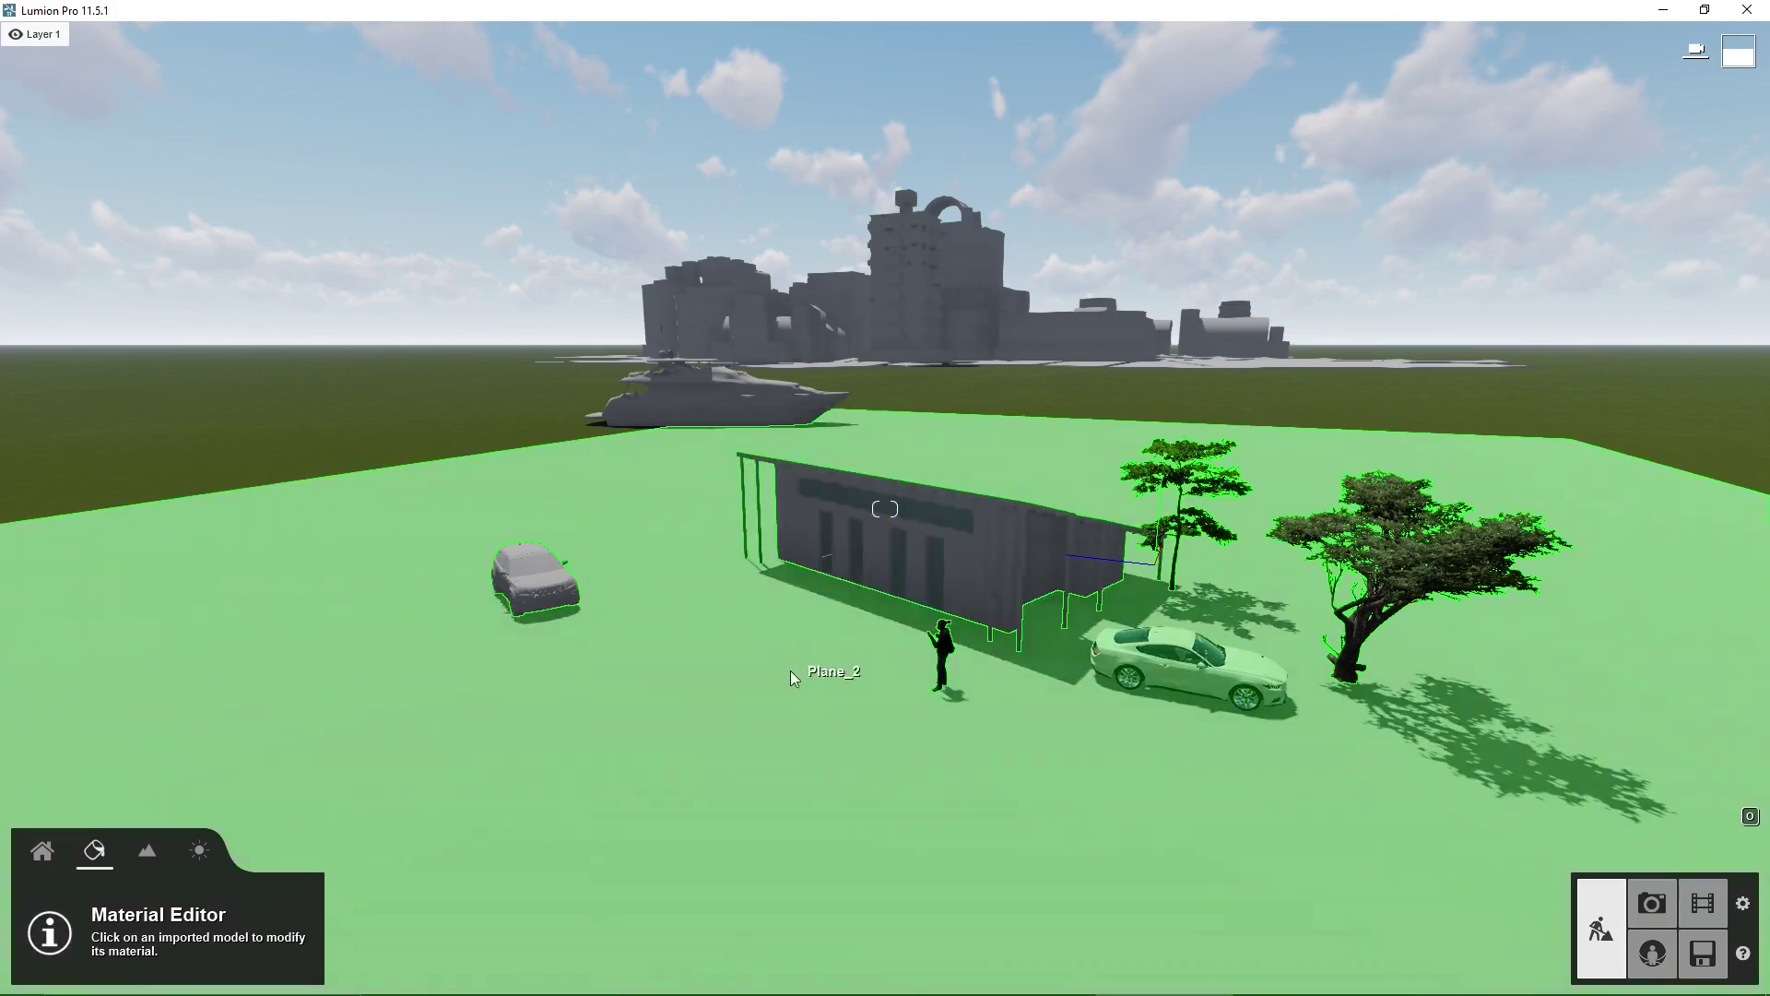
- Frame the container building and select its Carpaint_Brown_mtl surface to bring up the Material library
scroll(789, 672, "up", 3)
scroll(698, 783, "up", 4)
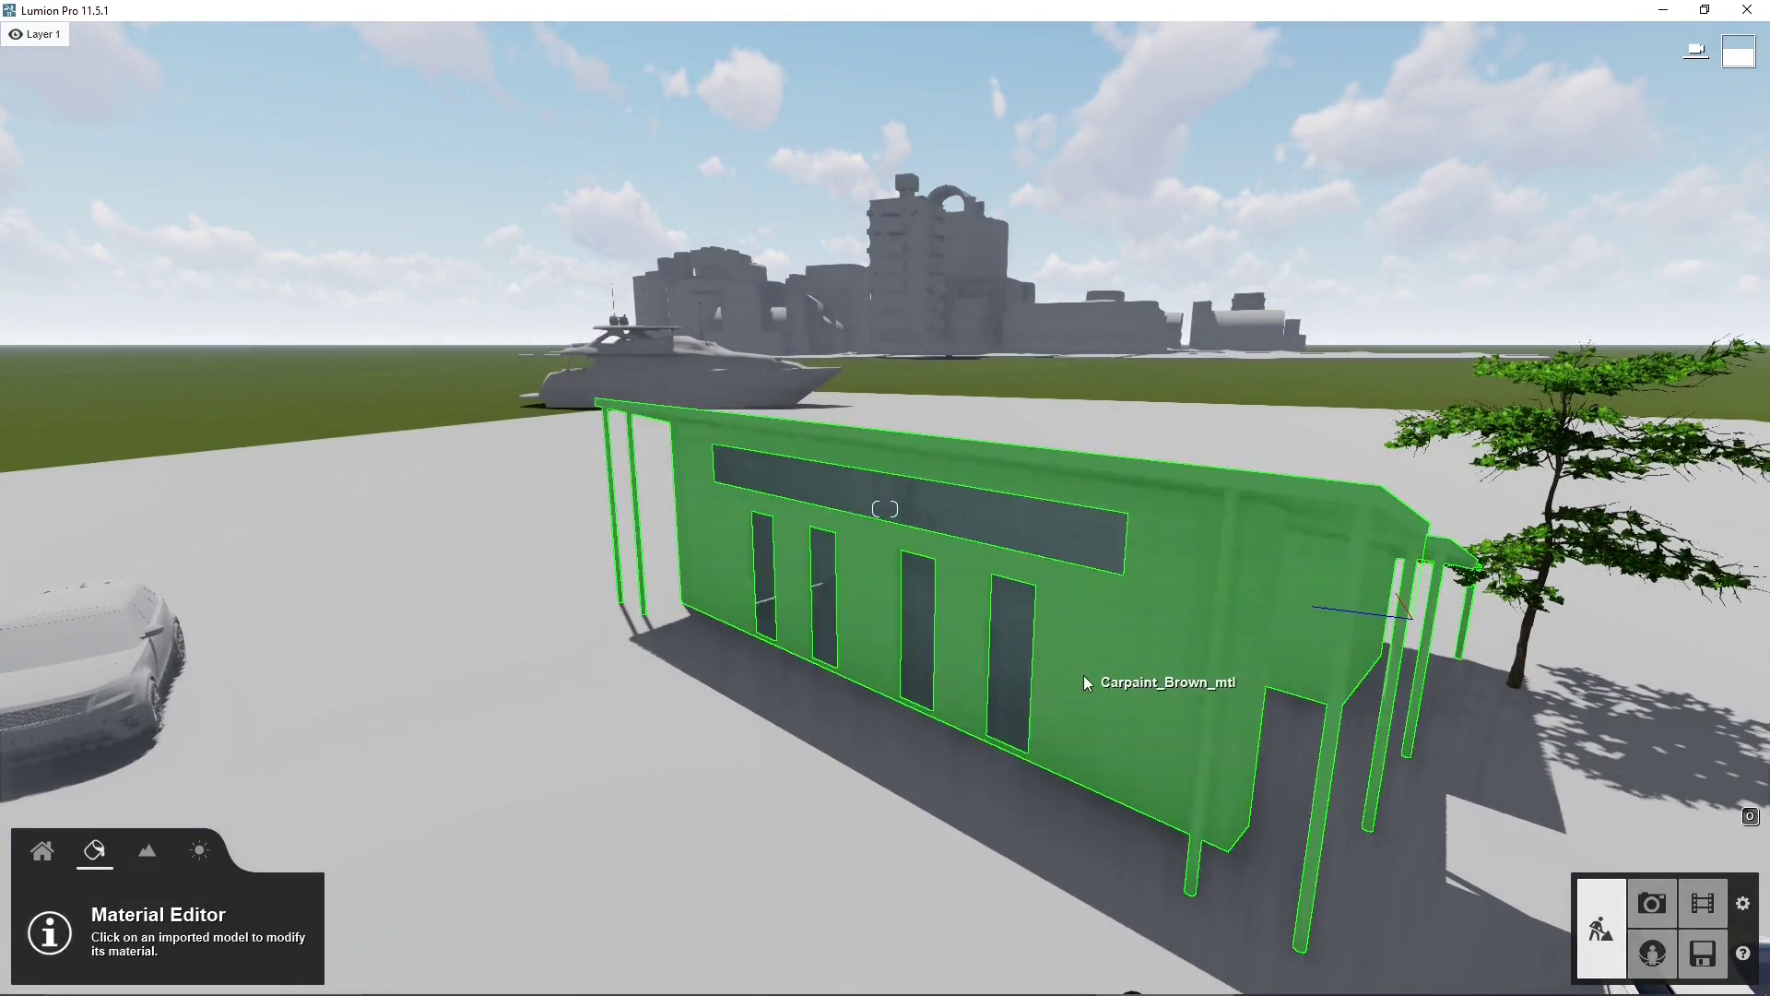
scroll(1092, 451, "down", 4)
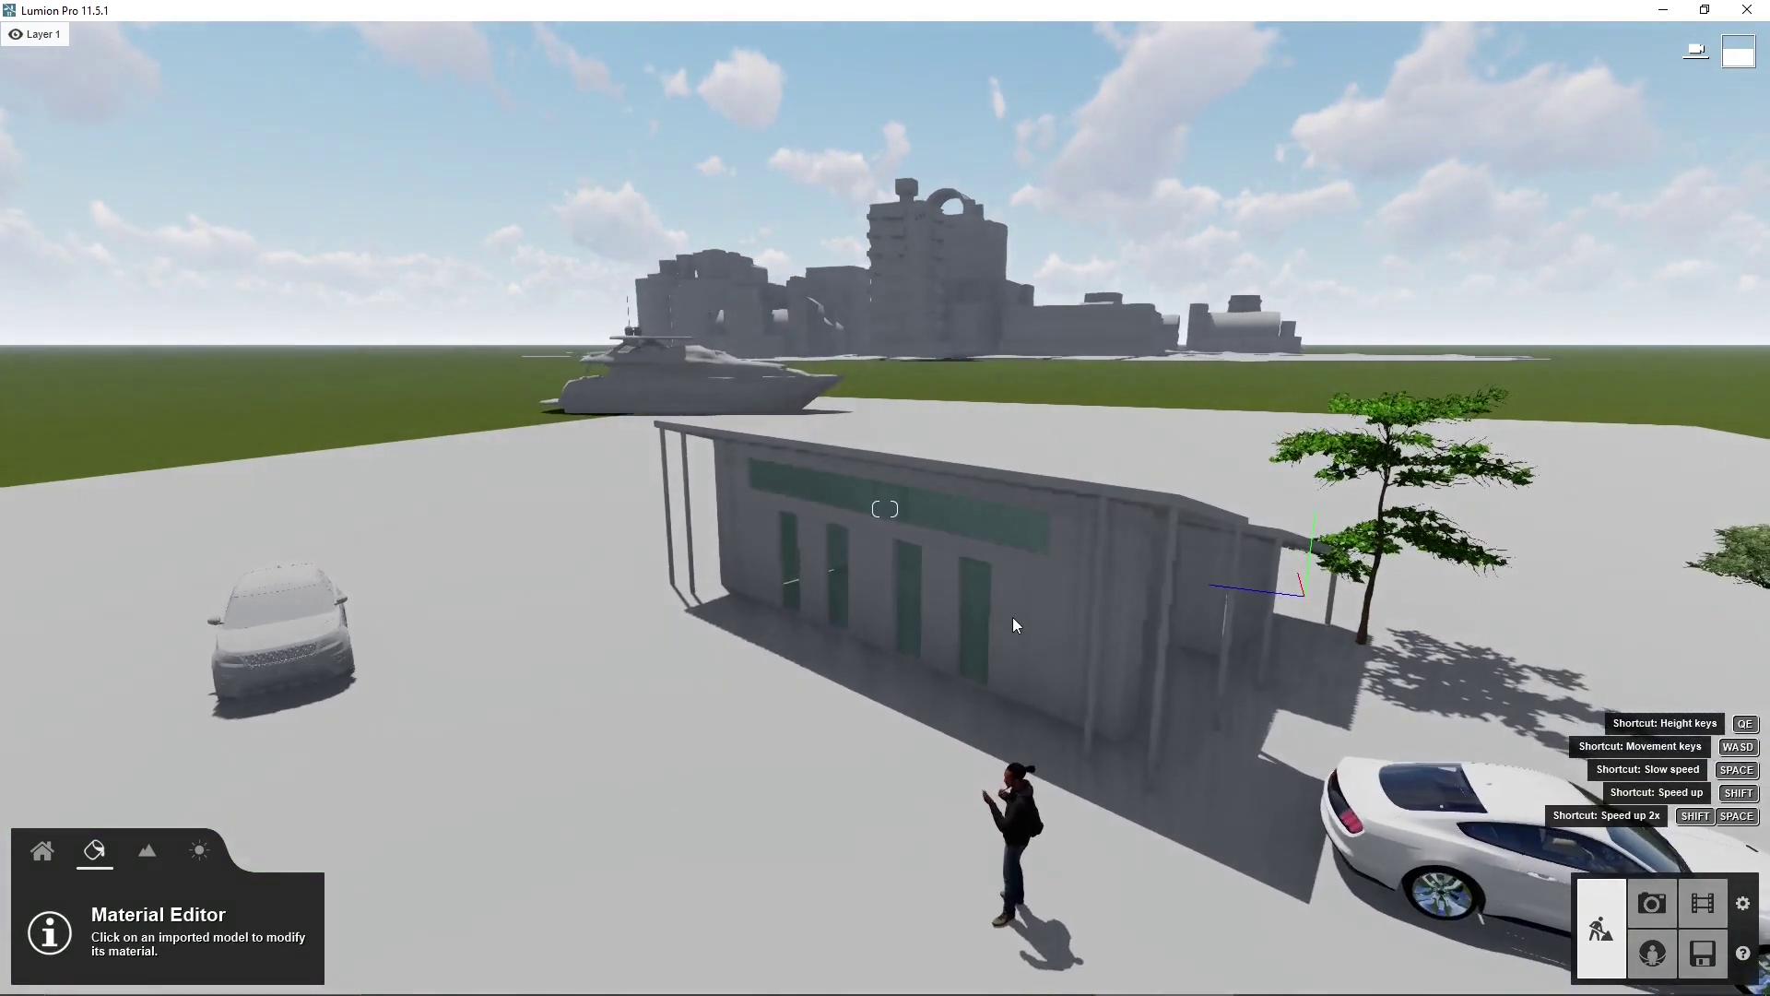
left_click(1067, 625)
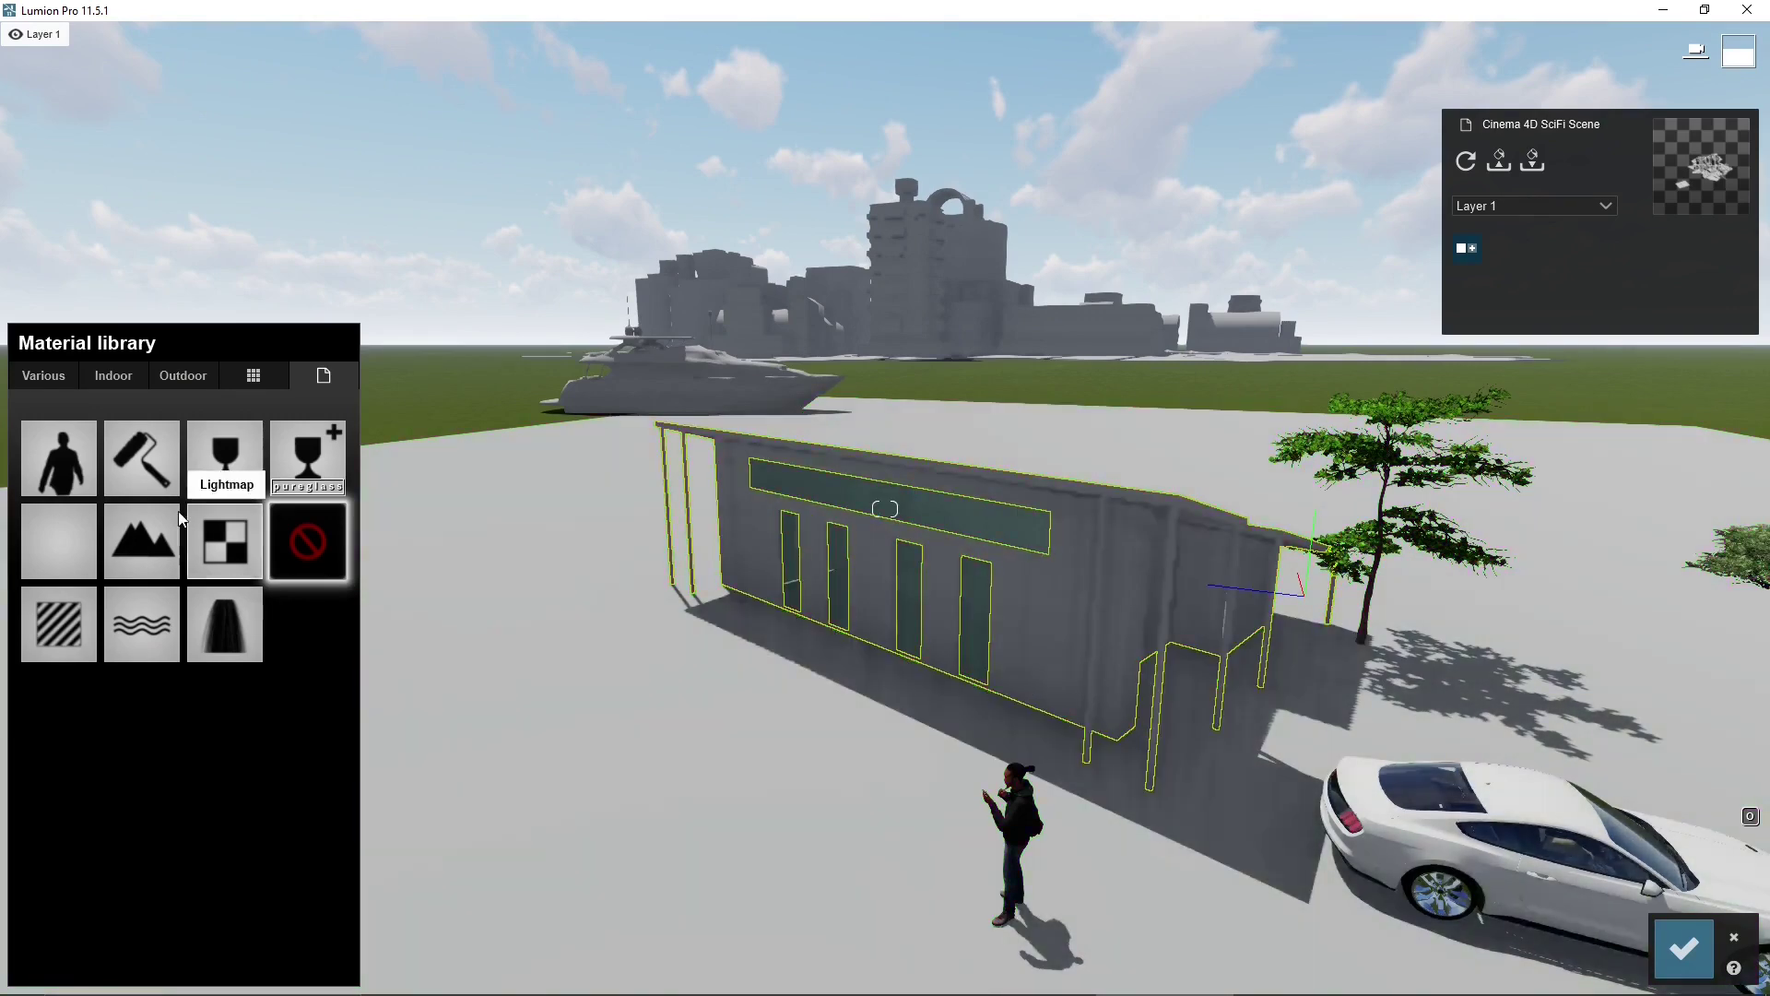
- Replace the container's wall material with Outdoor Bricks 014 and pull the camera back
left_click(1125, 559)
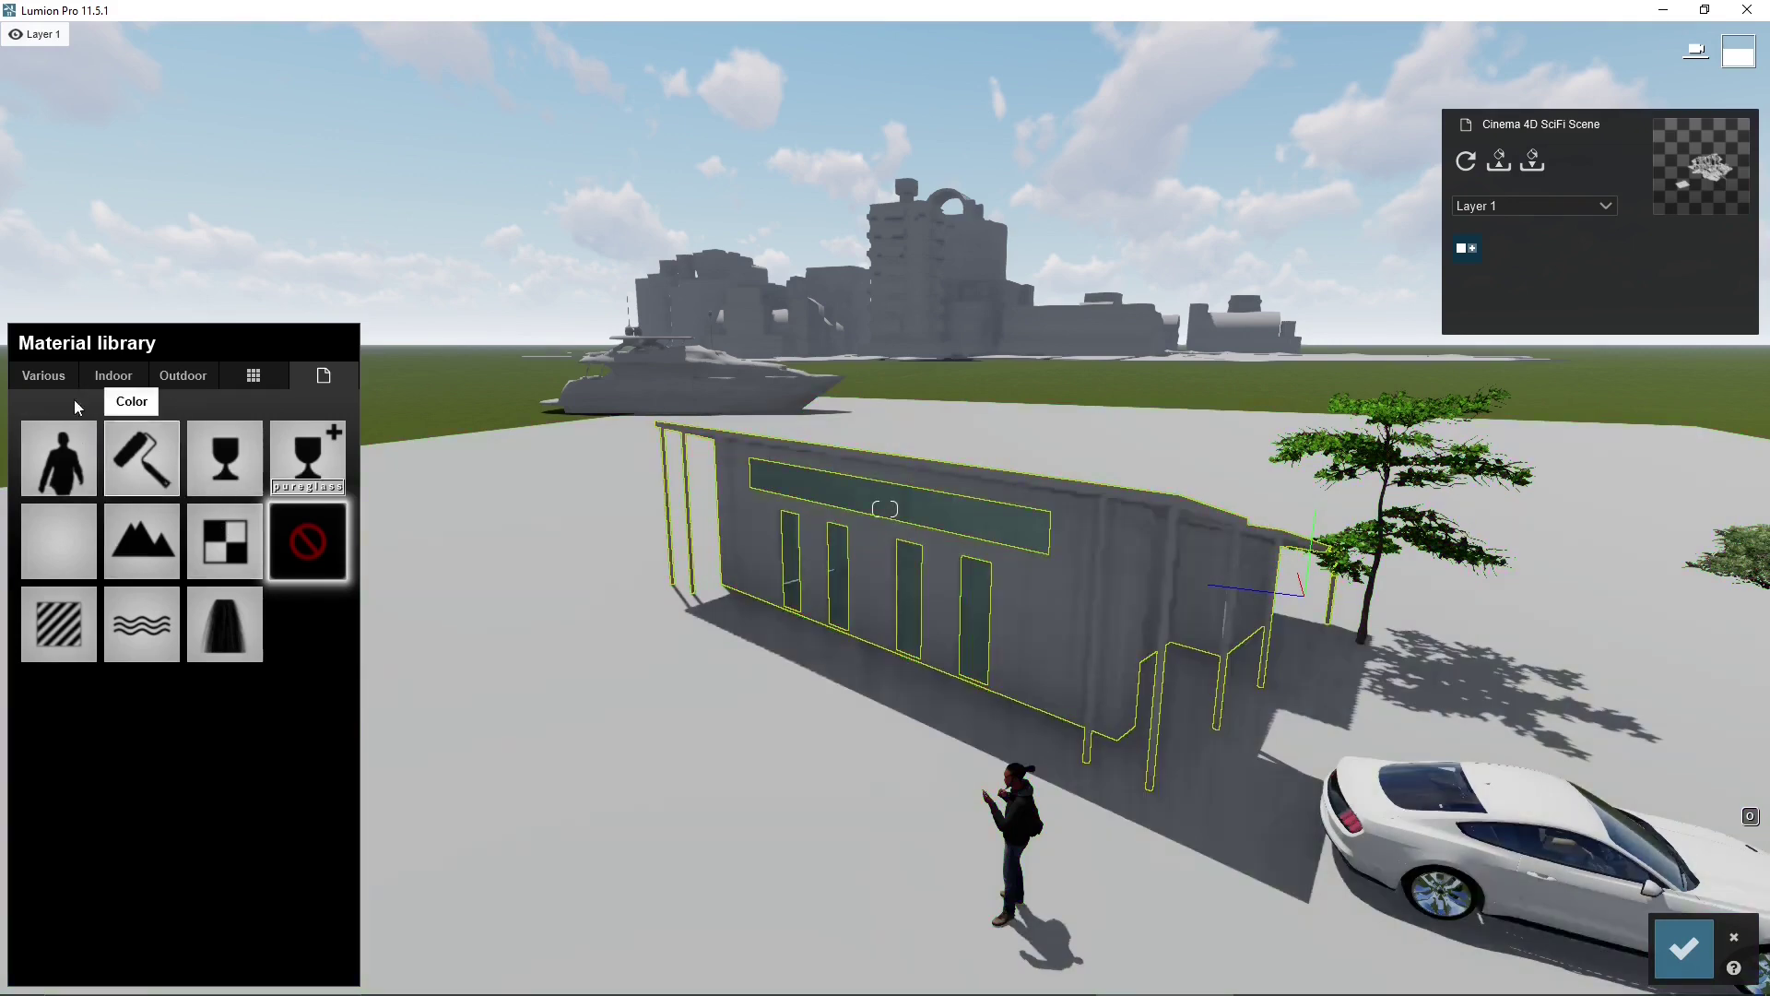
left_click(194, 380)
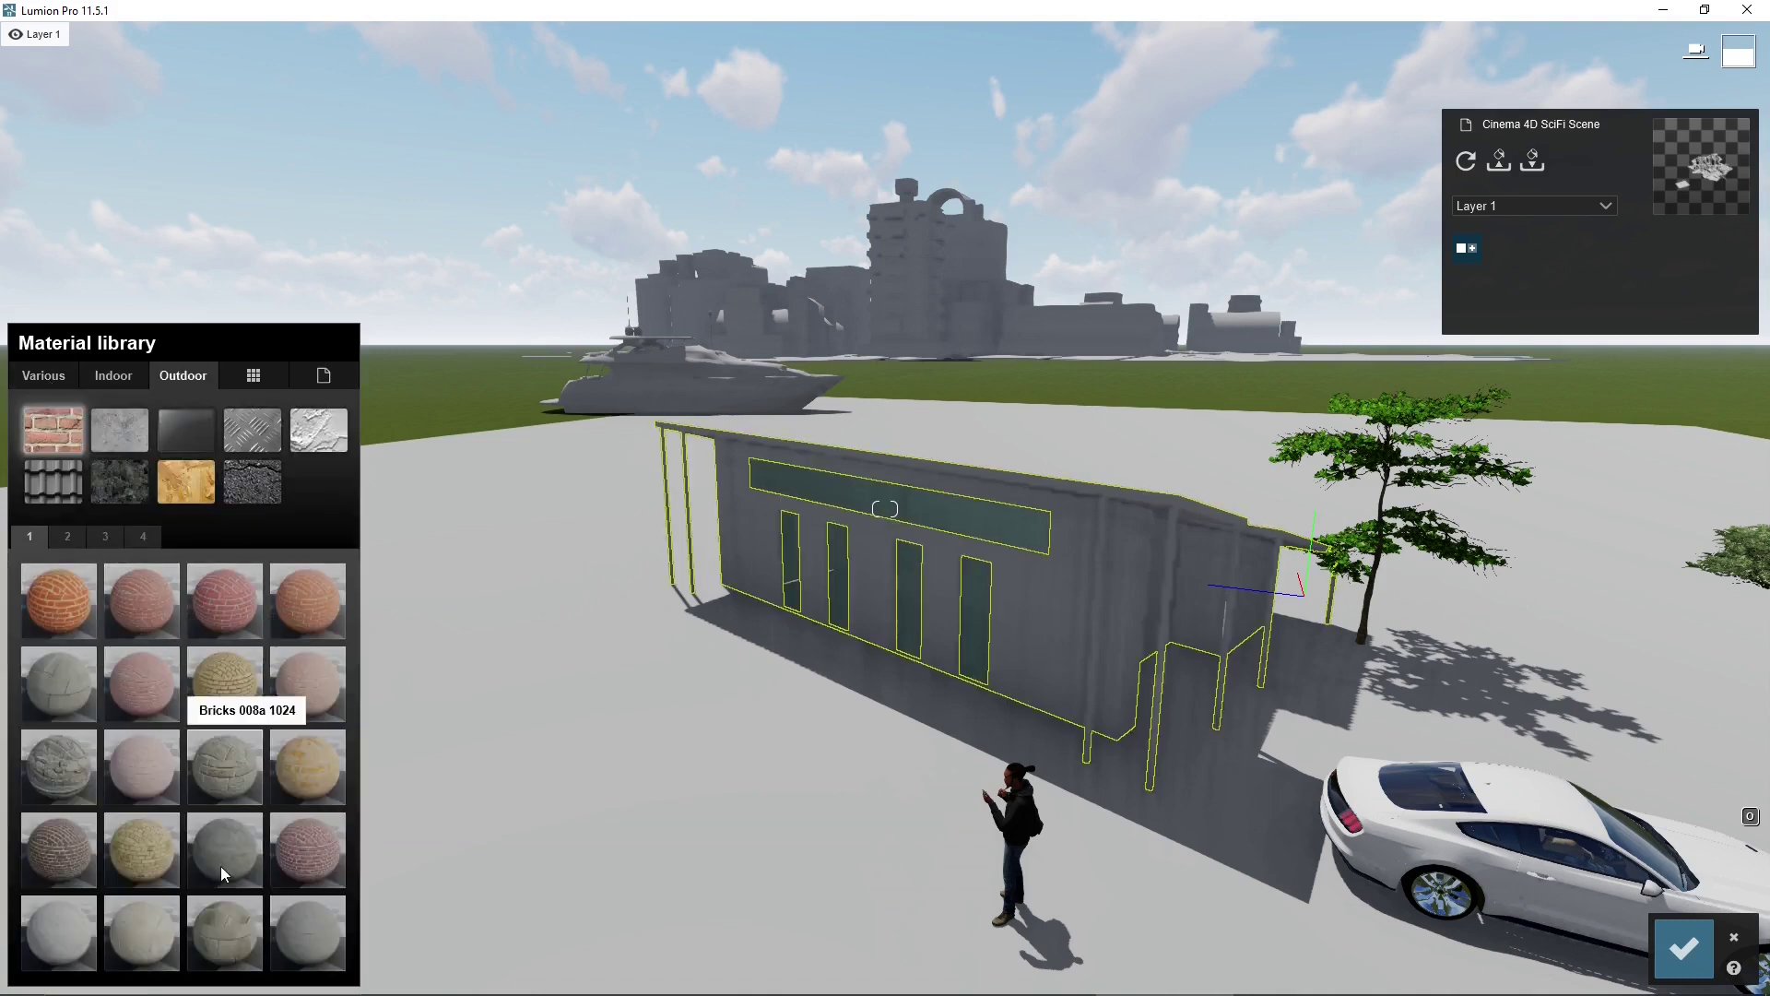
left_click(66, 927)
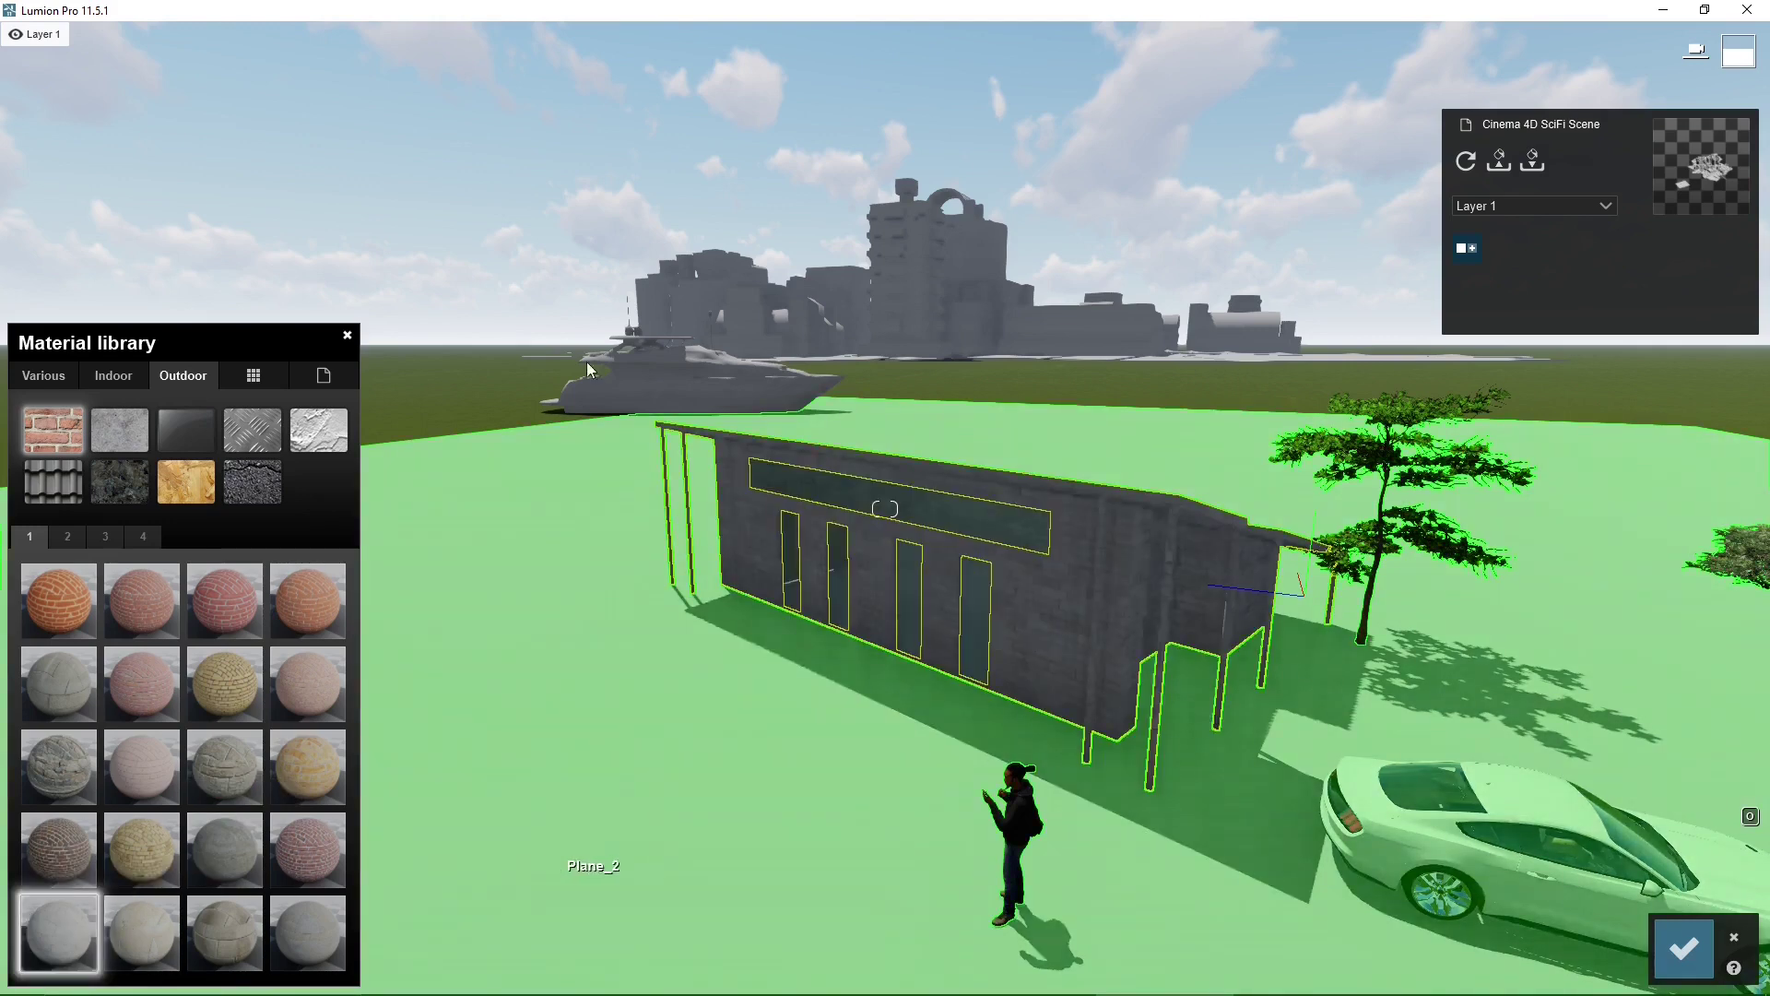
key("s")
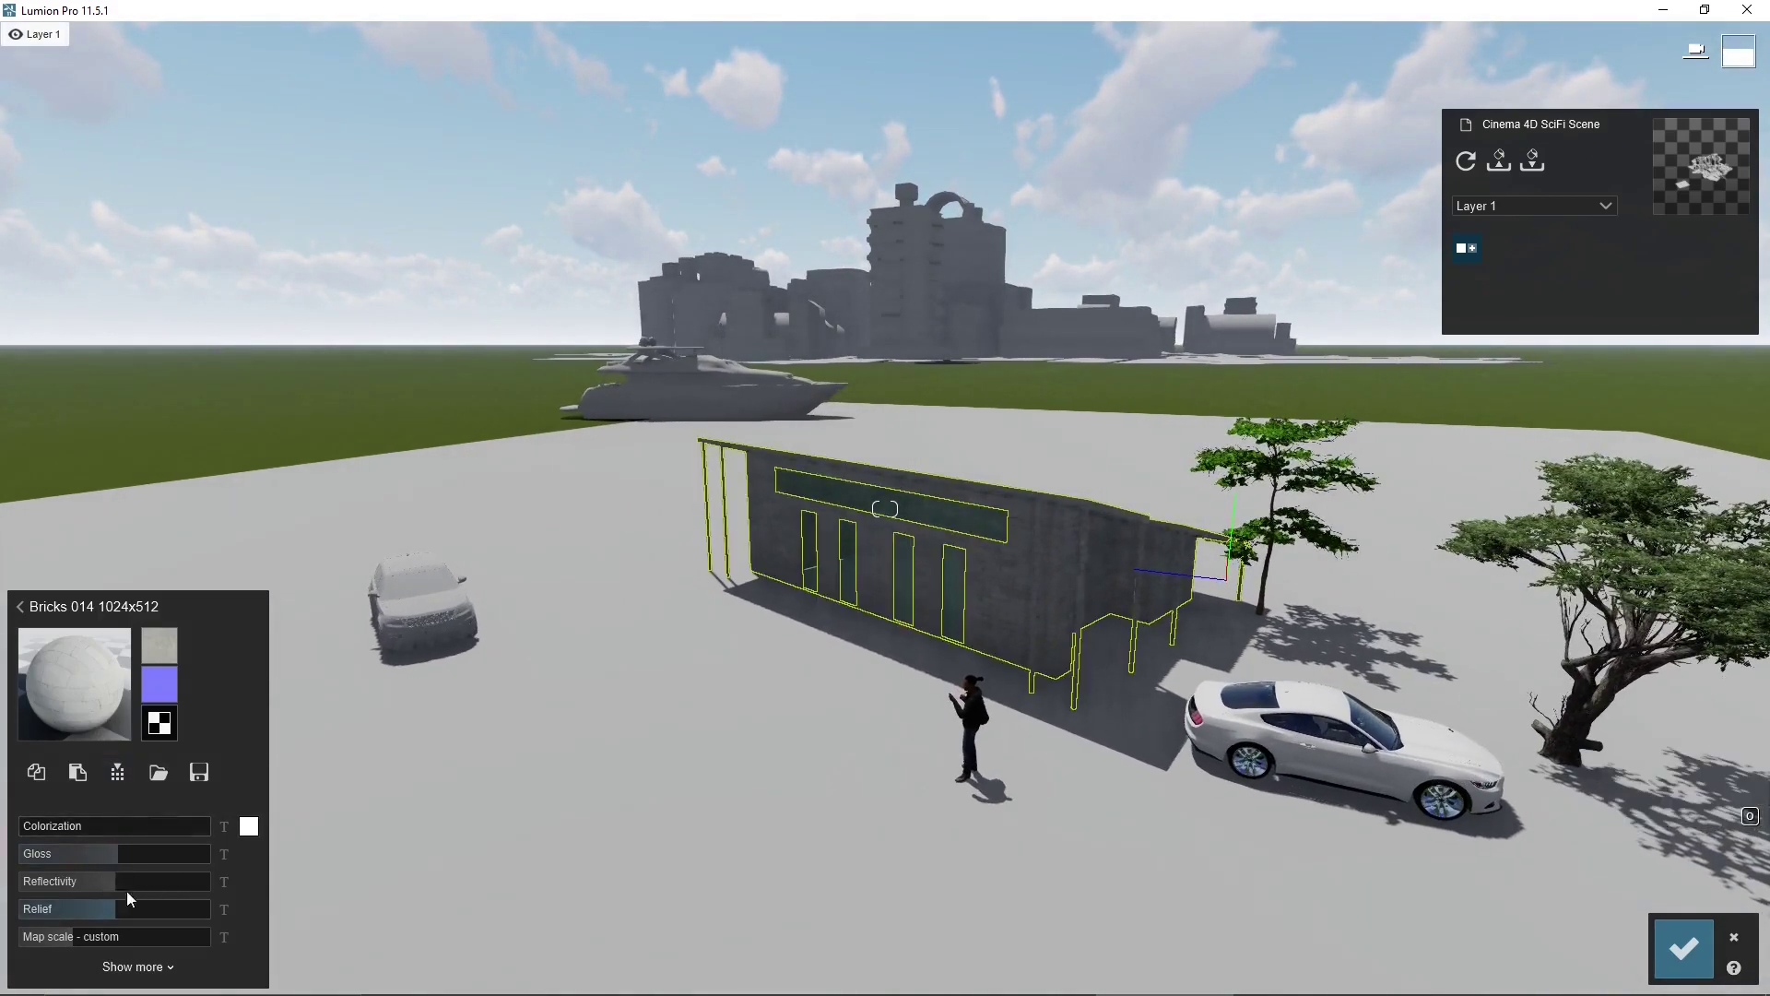
- Apply the Various > 3D Grass Clean Cut Grass material to the grey ground plane
left_click(19, 606)
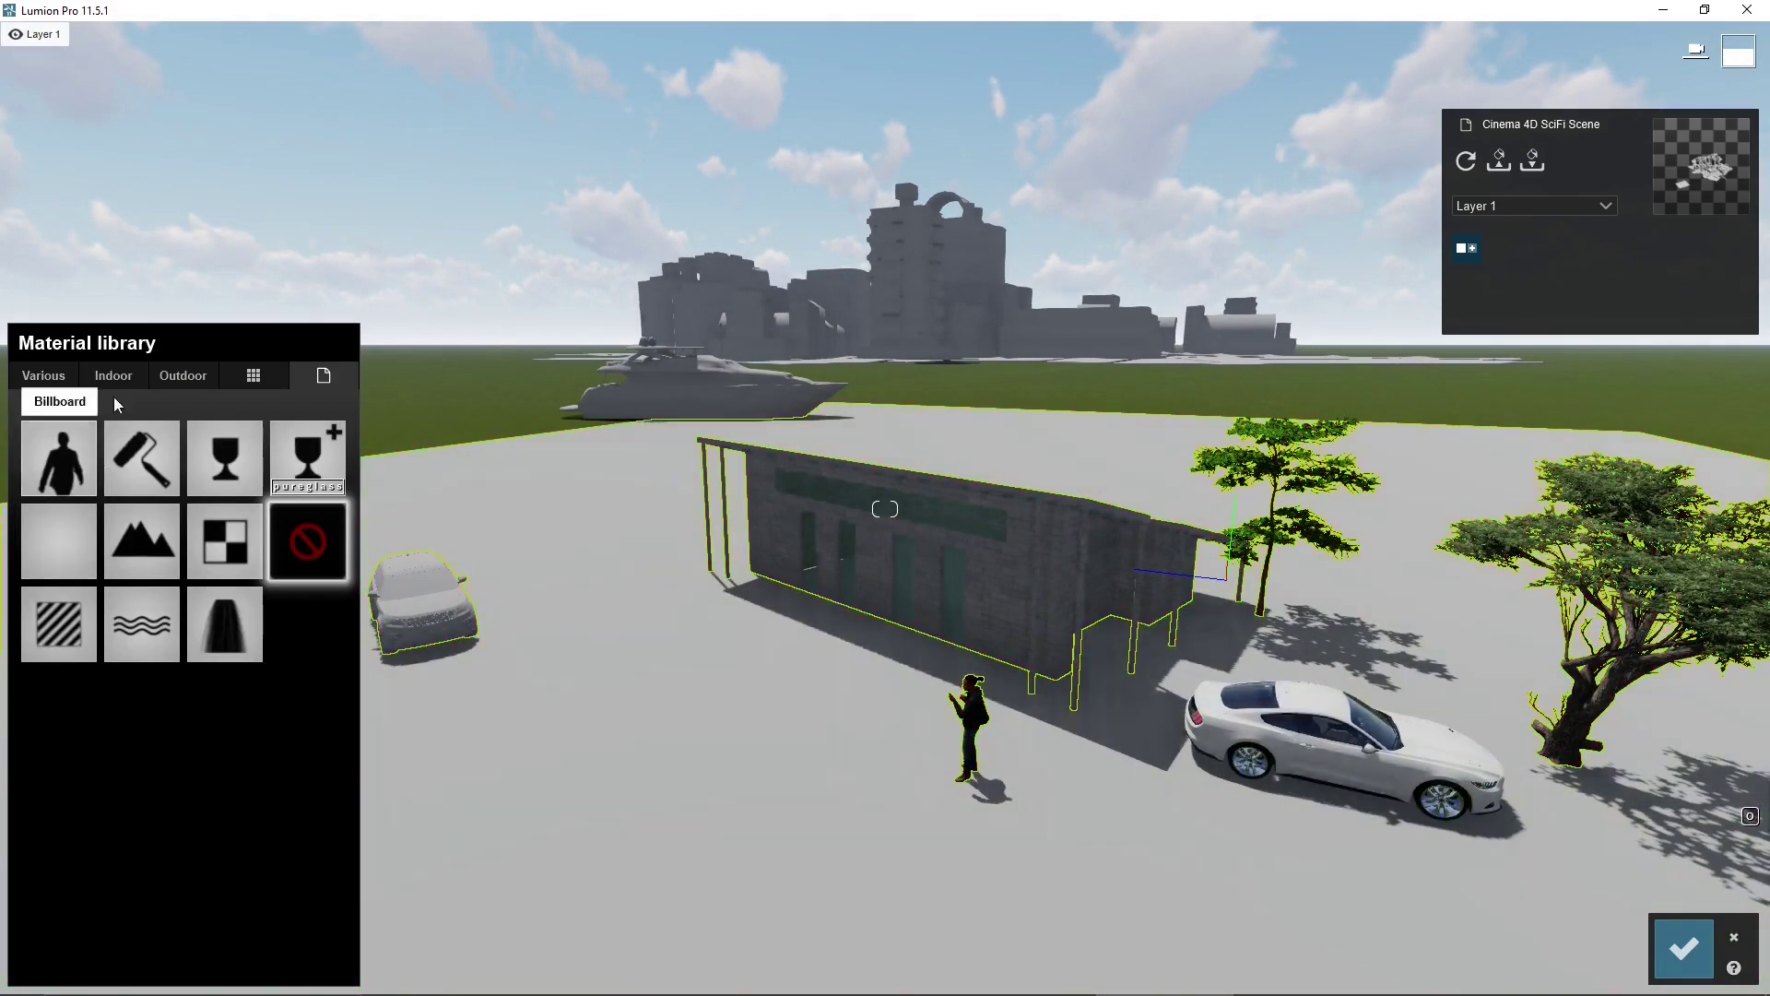
left_click(180, 374)
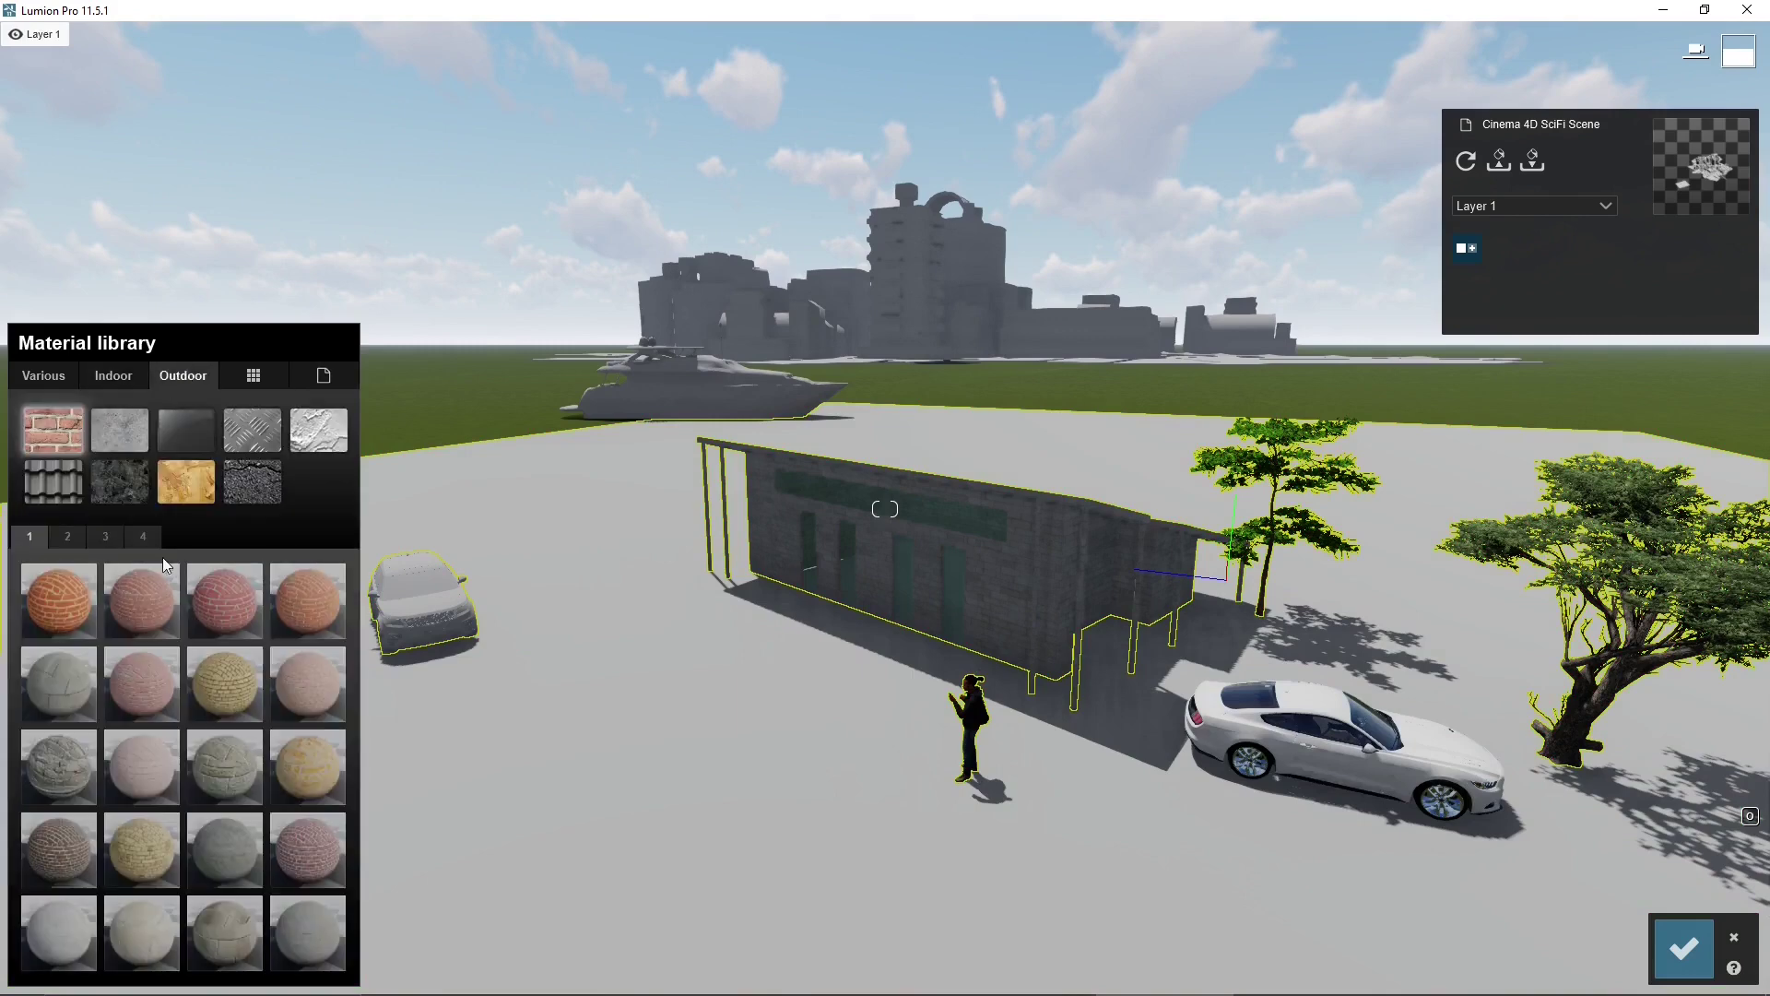
left_click(107, 535)
left_click(44, 374)
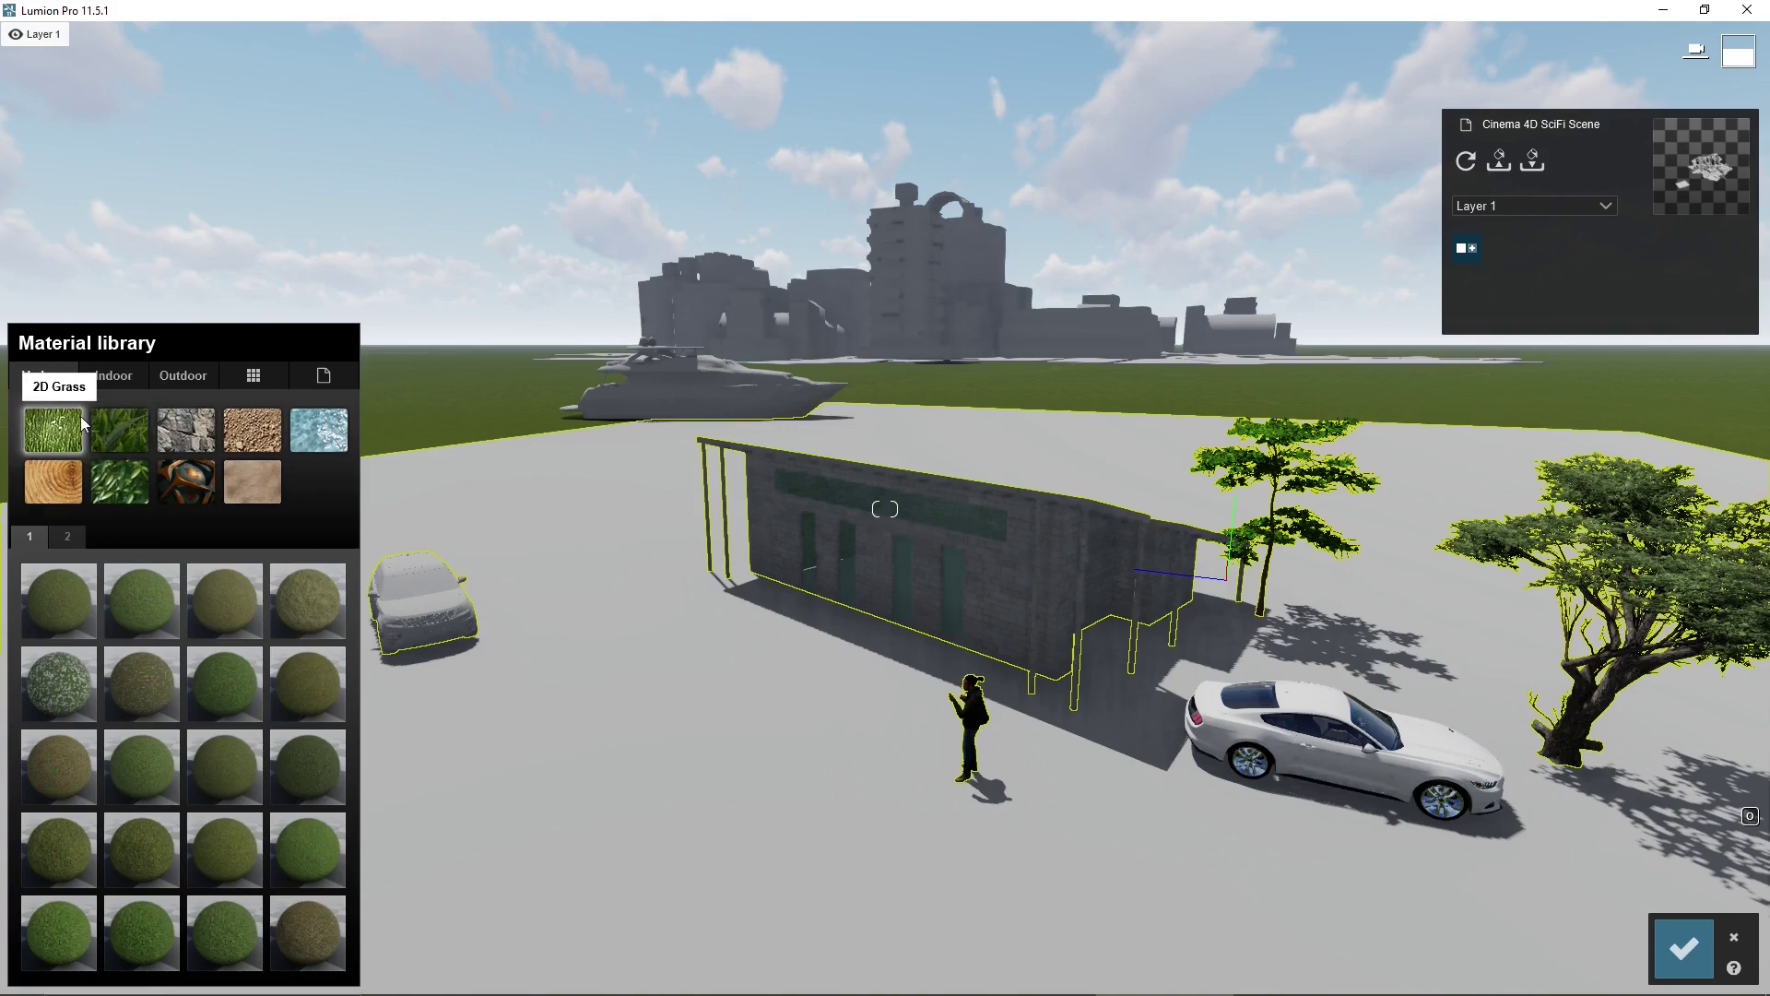
left_click(125, 433)
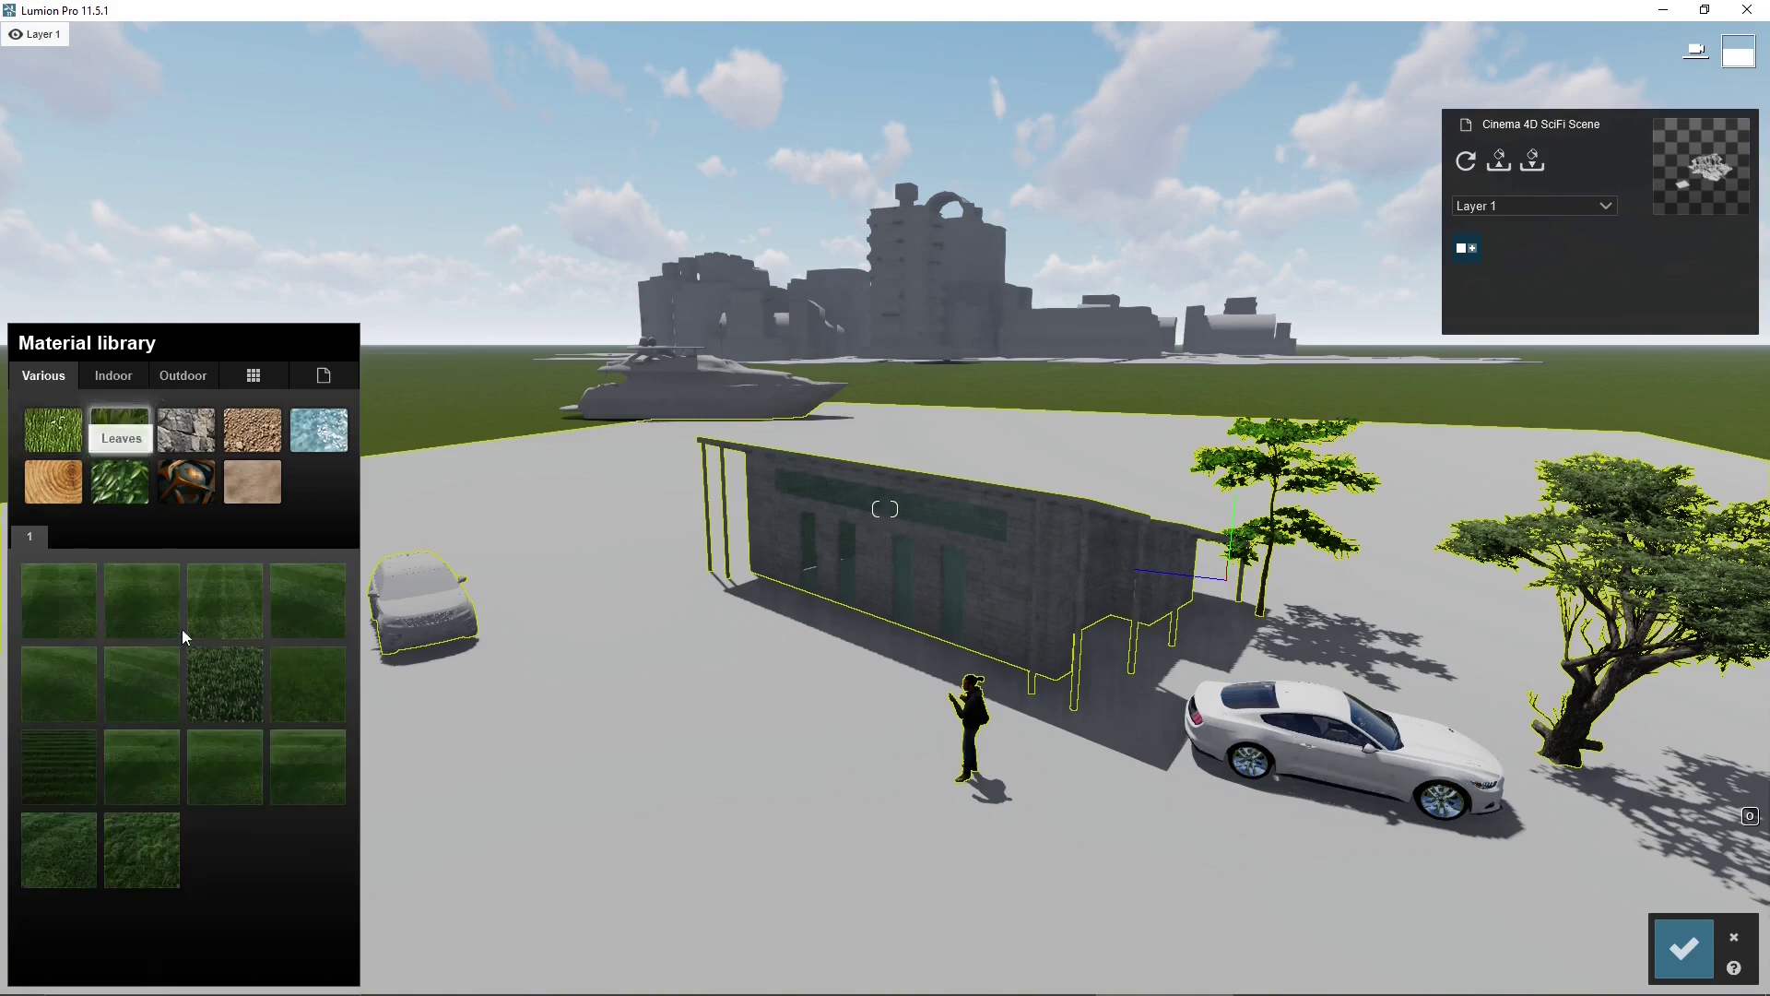
left_click_drag(611, 750, 612, 747)
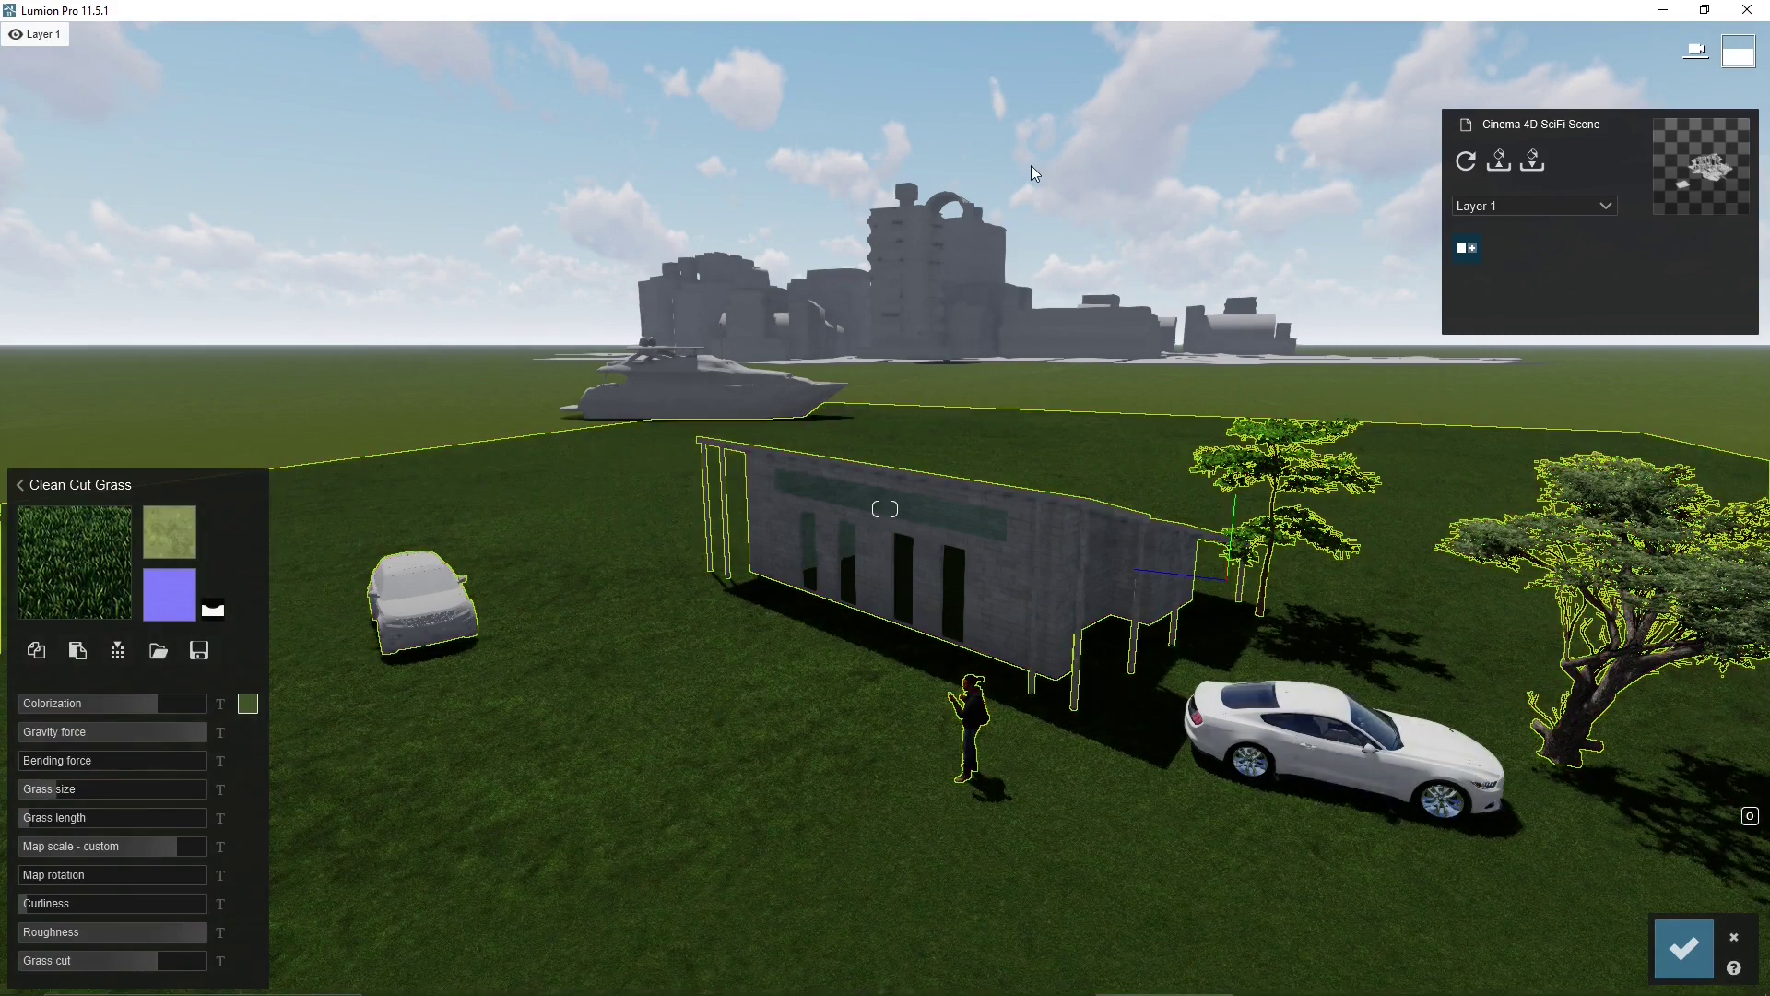
- Inspect the grass-covered ground from several camera angles, then accept the material changes
right_click_drag(885, 509, 1001, 509)
key("s")
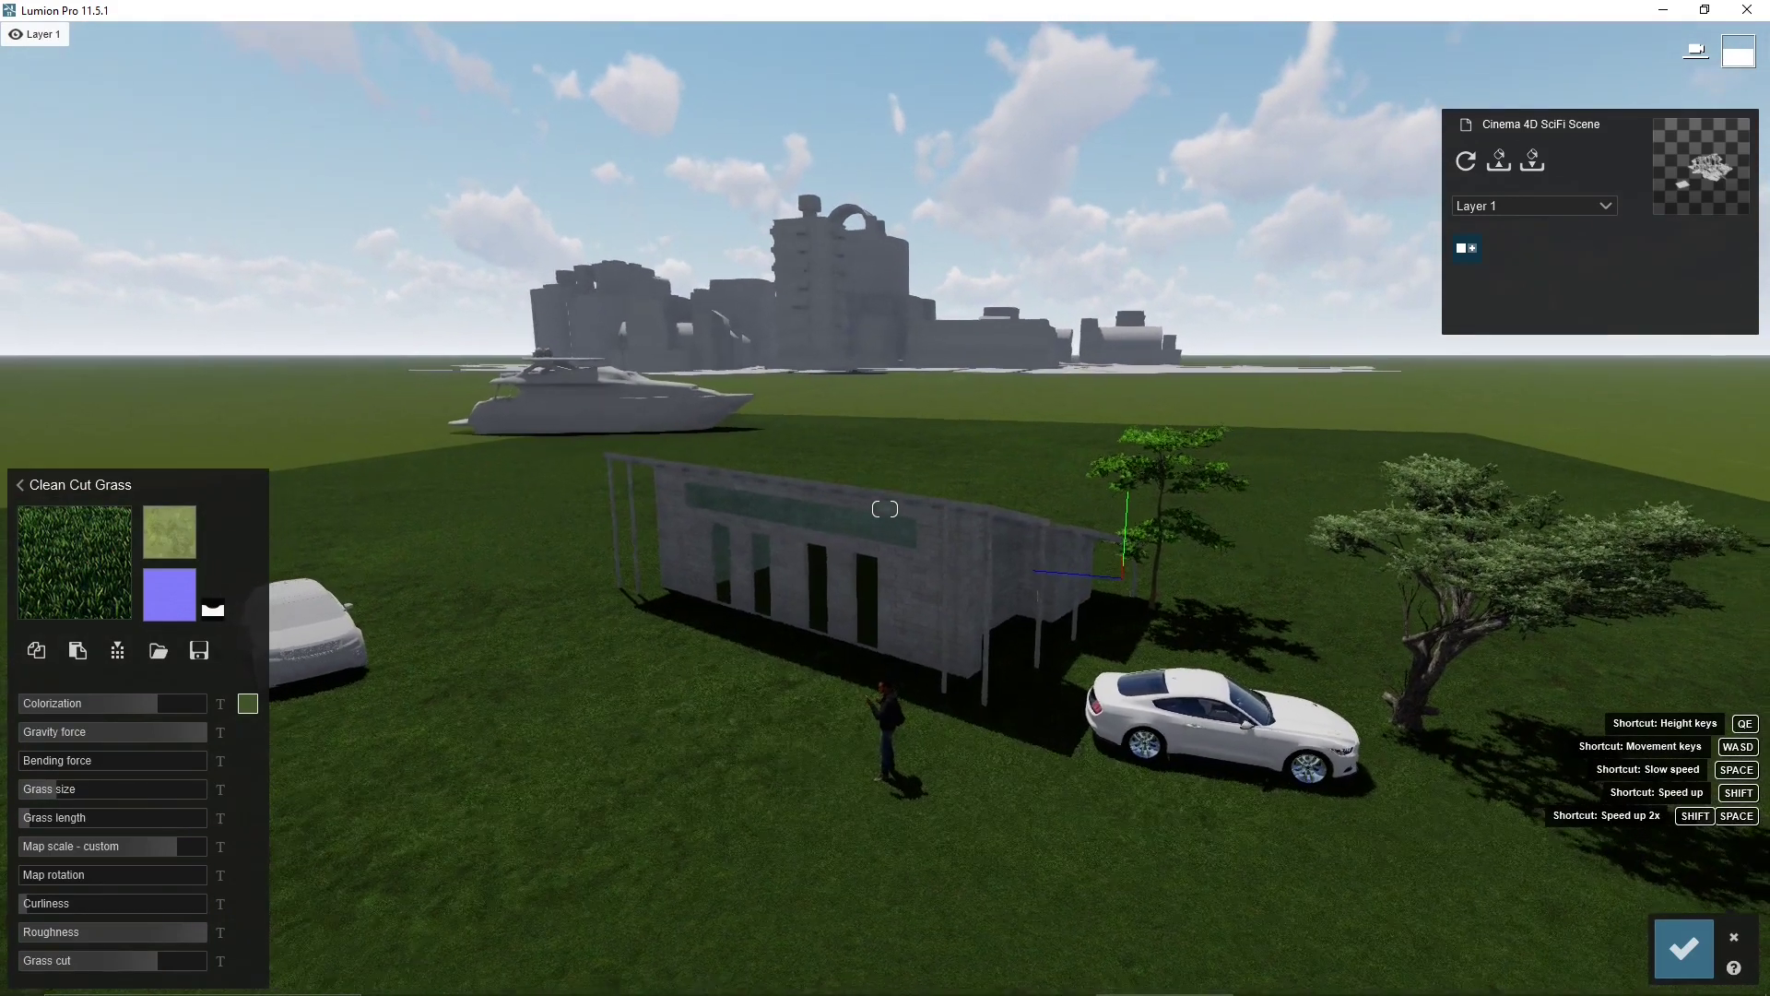
right_click_drag(884, 508, 884, 645)
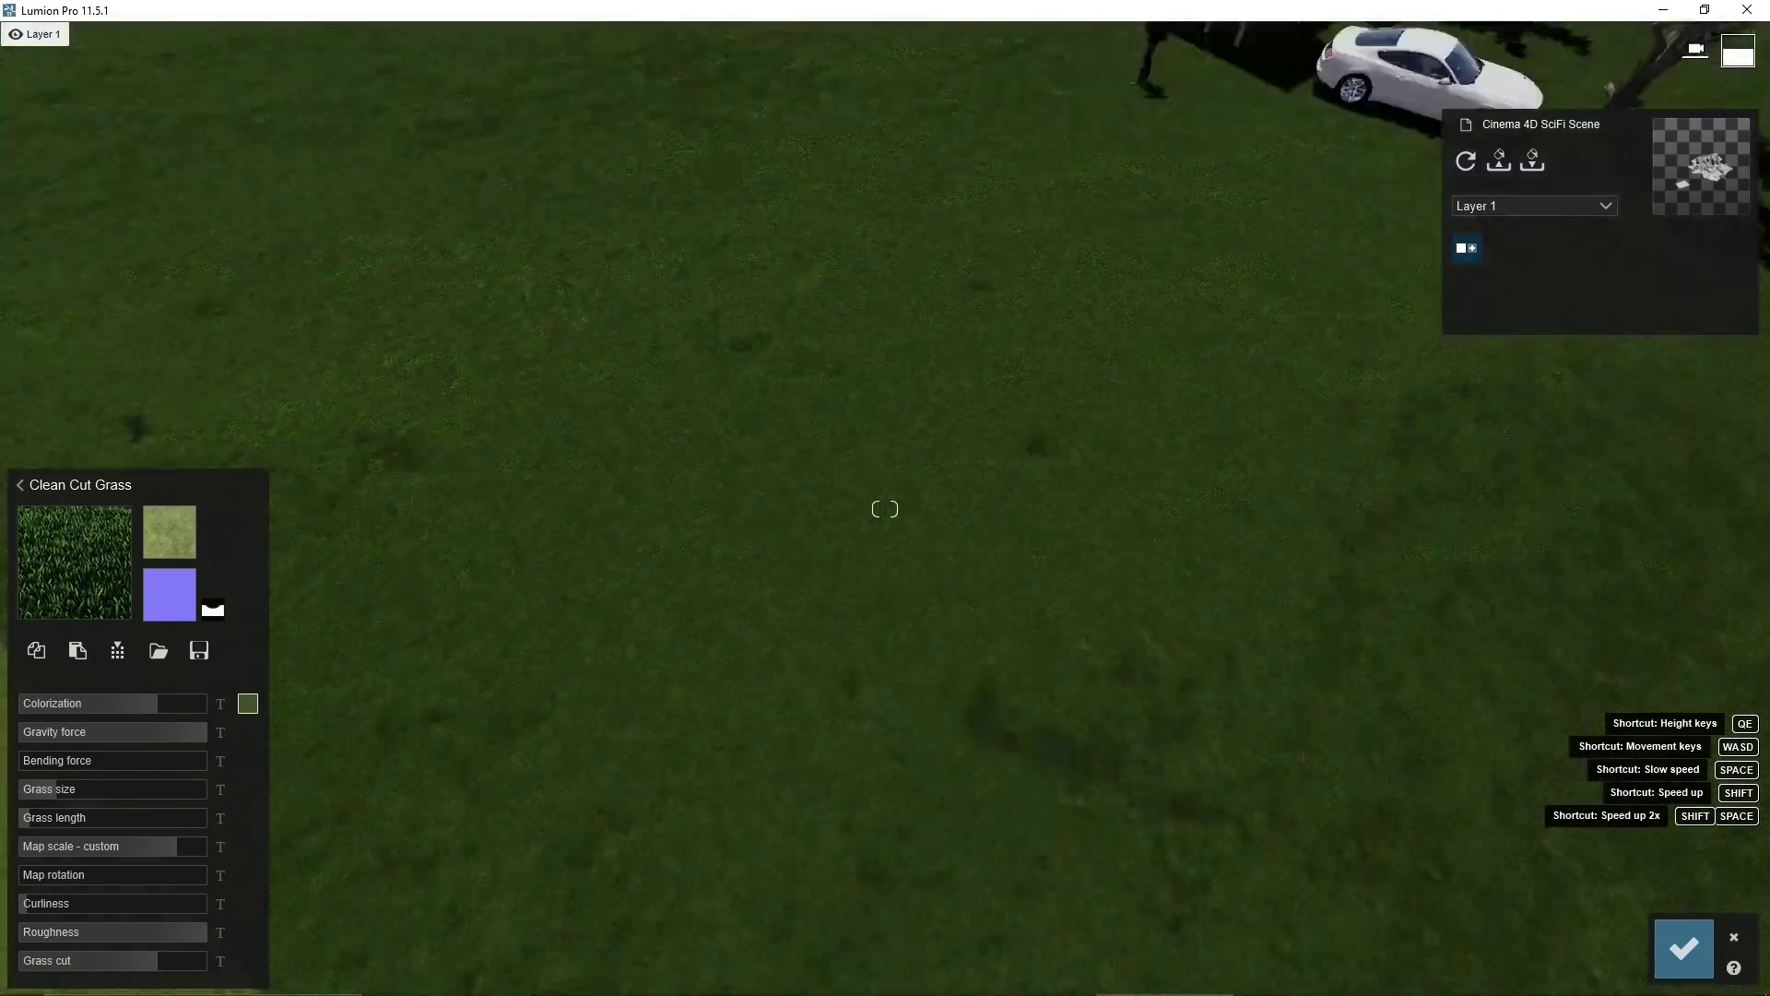
key("w")
right_click_drag(884, 509, 884, 590)
key("w")
key("q")
right_click_drag(884, 509, 884, 433)
key("w")
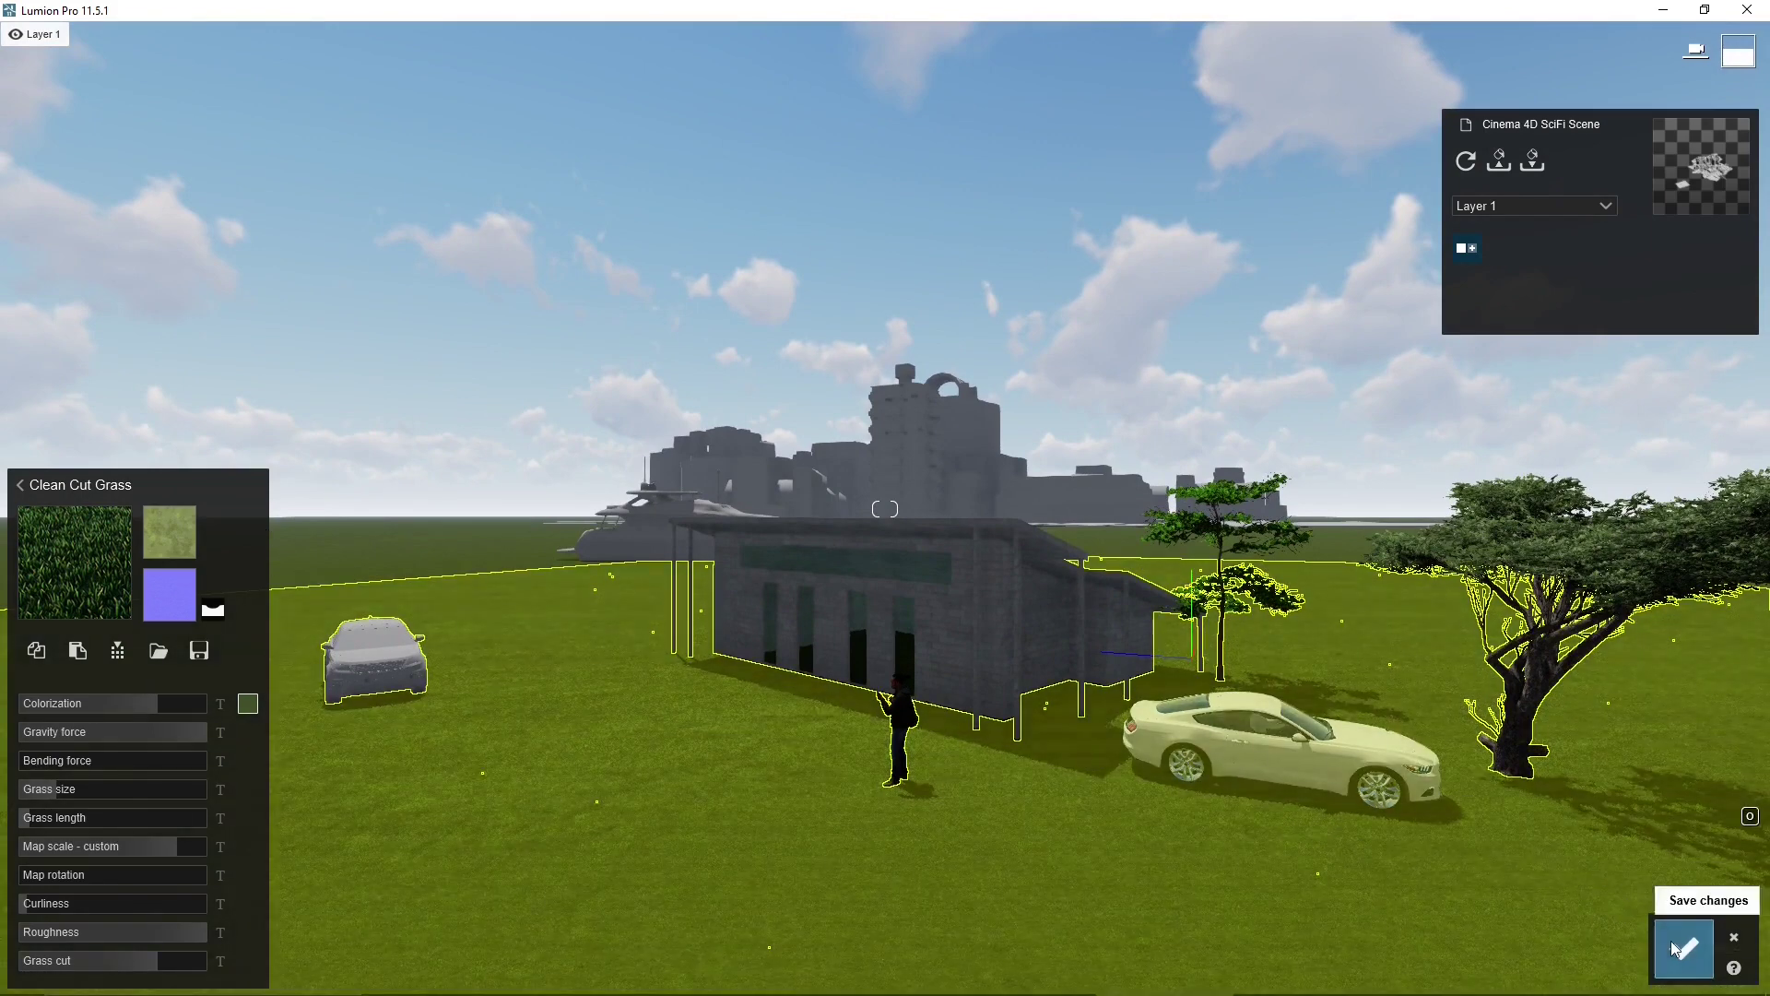
left_click(1684, 948)
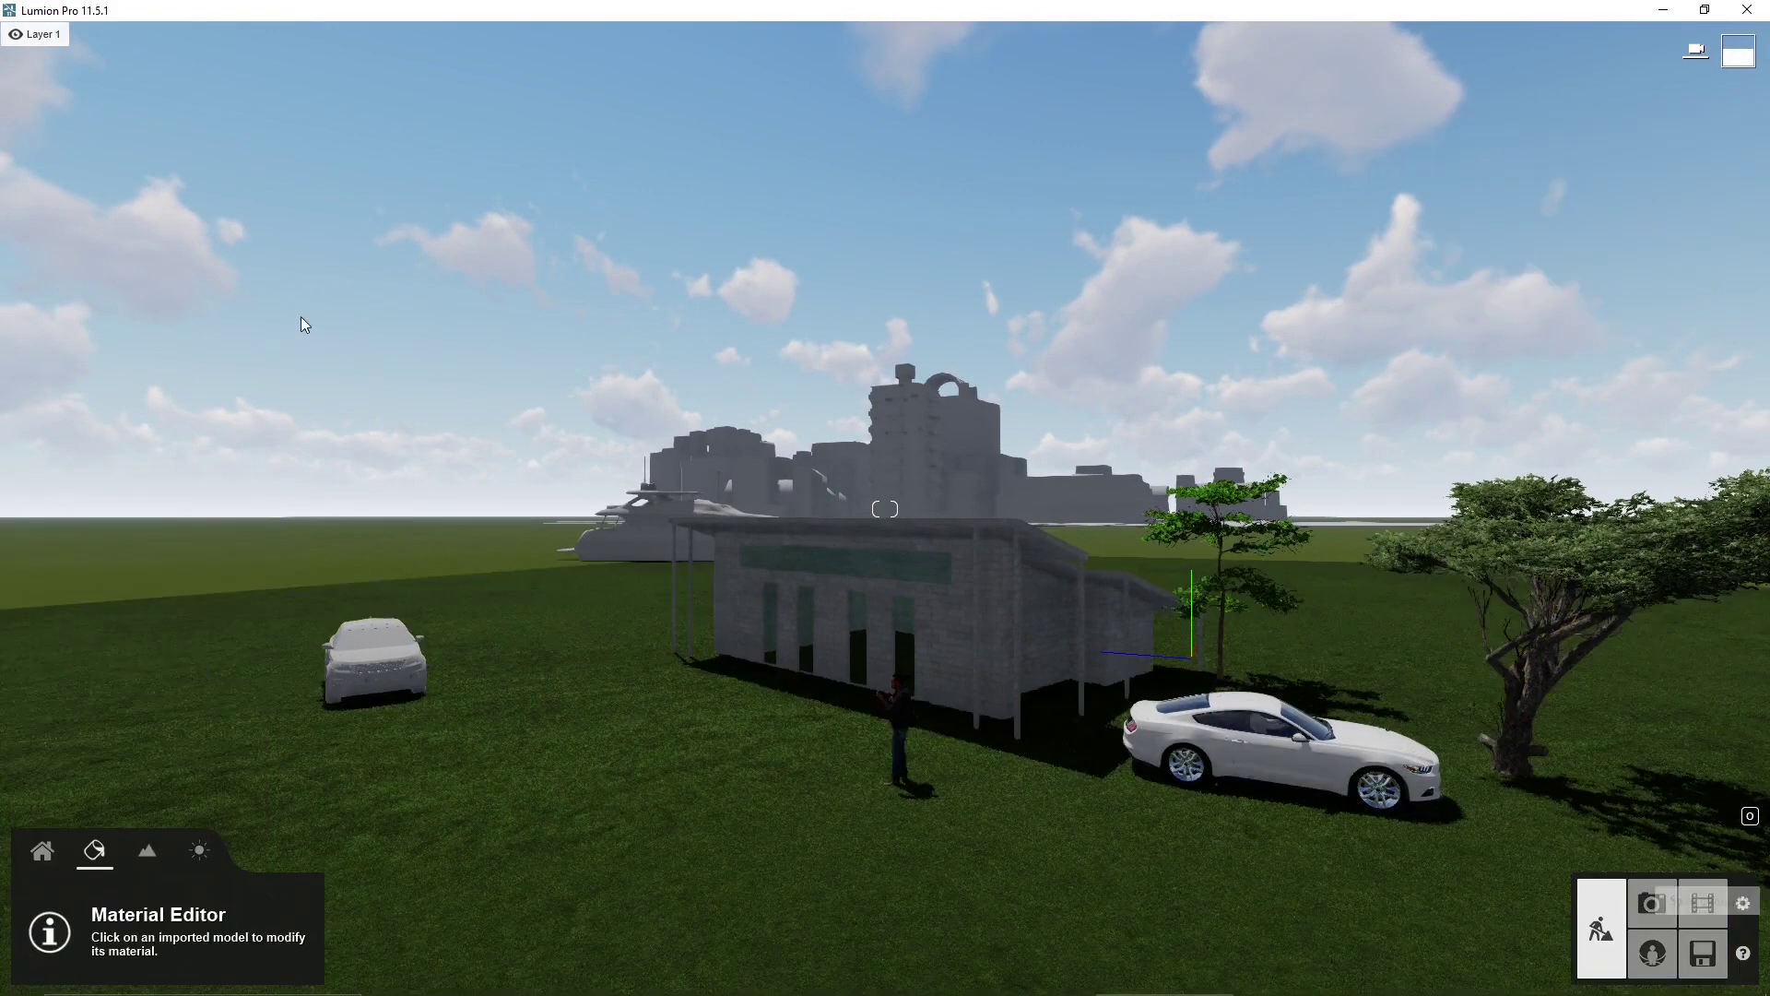